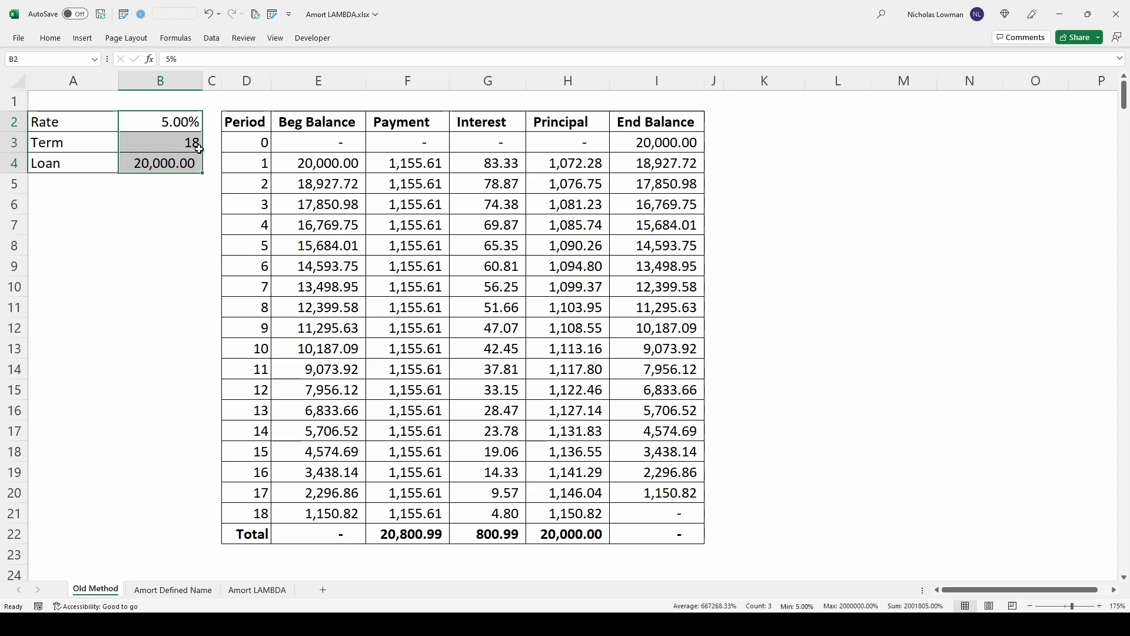
- Examine the interest, principal and ending balance formulas in the Old Method amortization schedule, including the final period's ending balance
left_click(511, 151)
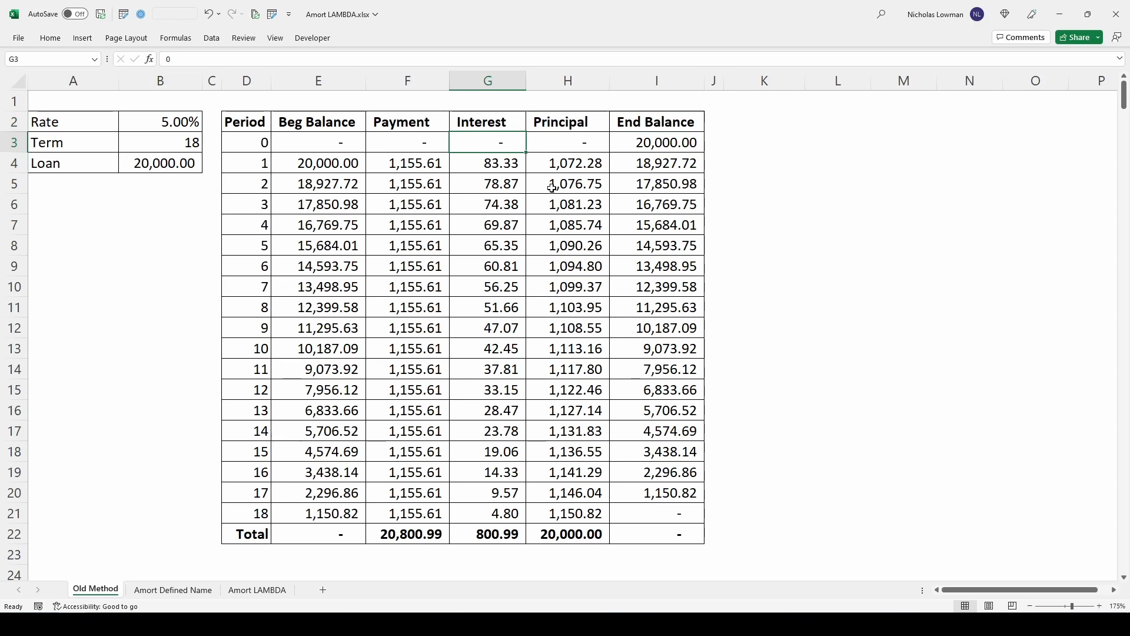
left_click(456, 170)
left_click(544, 163)
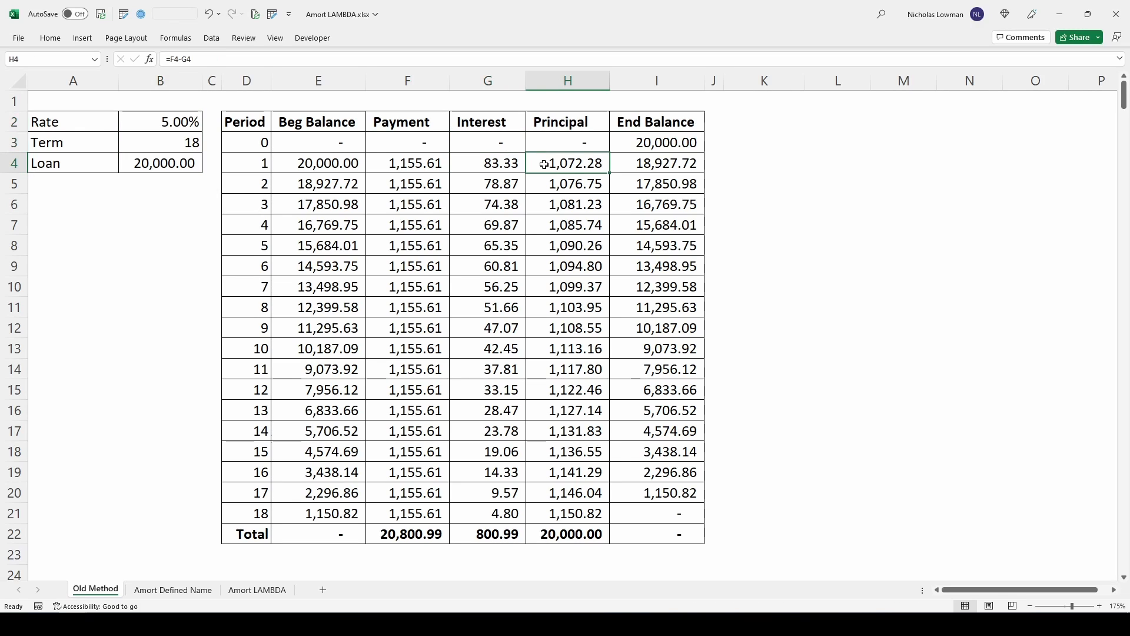
left_click(636, 163)
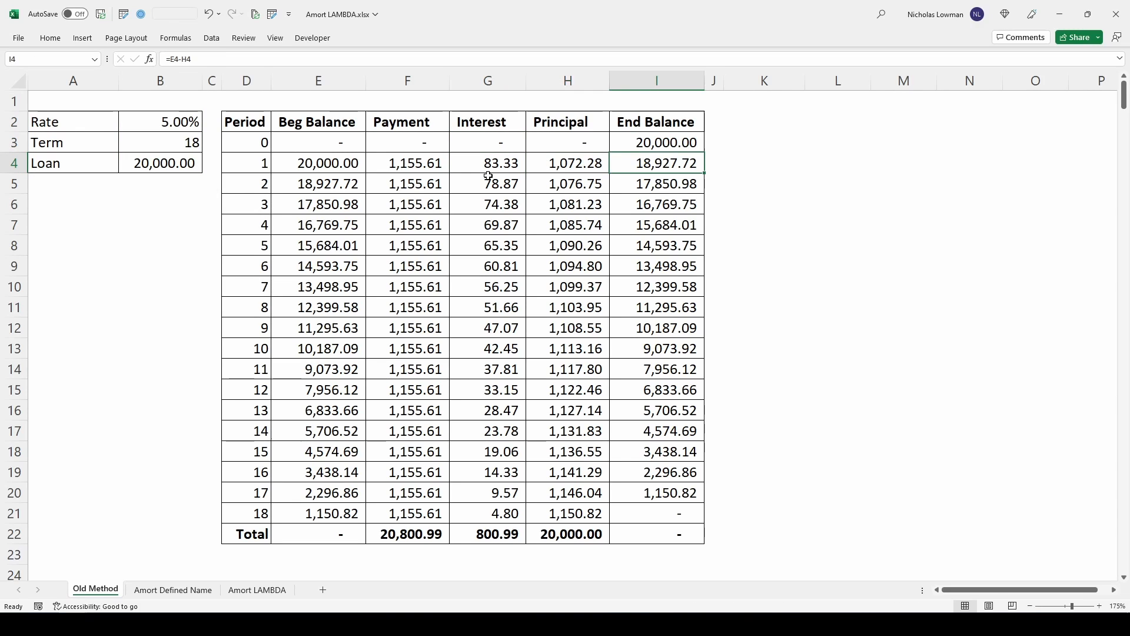
left_click(639, 513)
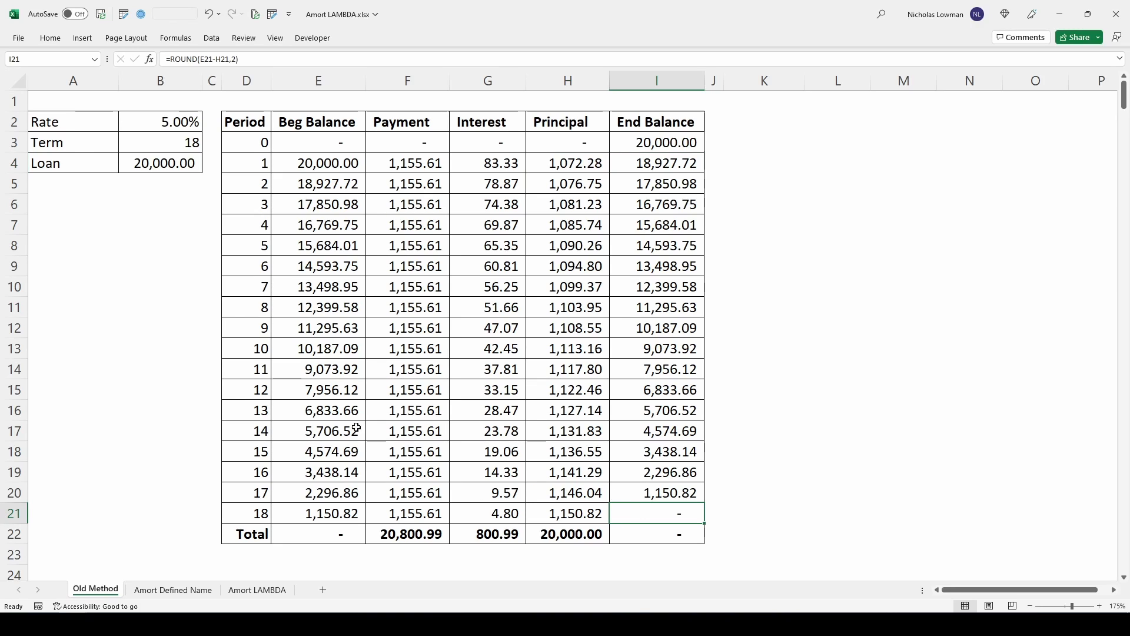
- On the Amort Defined Name sheet, start an Amort formula in cell D2 with B2/12 as the rate
left_click(173, 590)
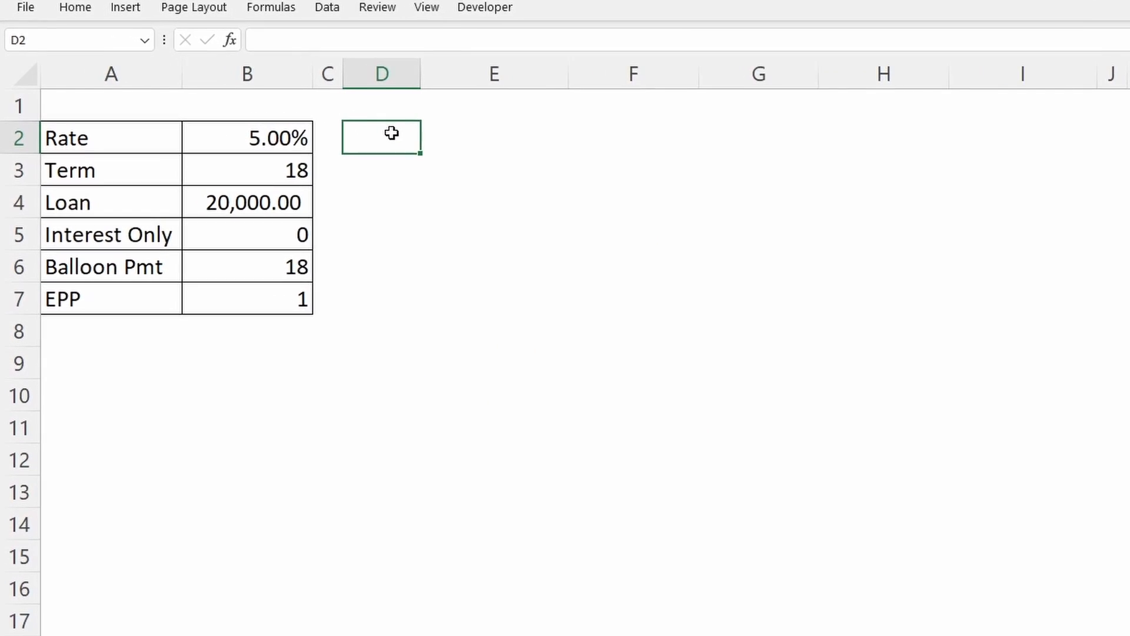
left_click(388, 39)
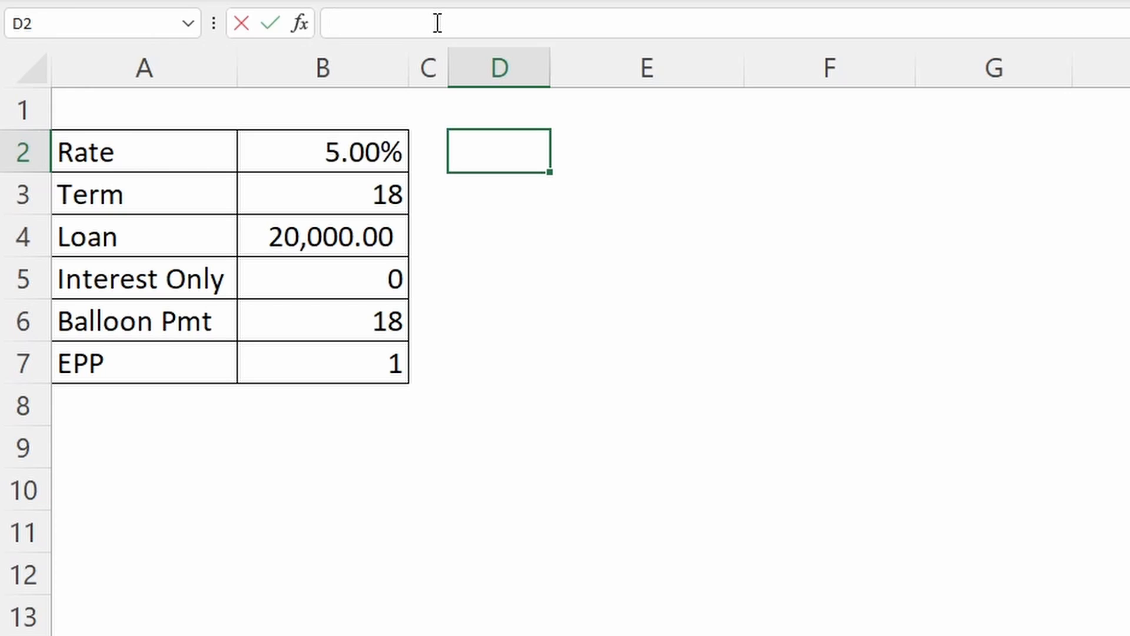
type("=amort")
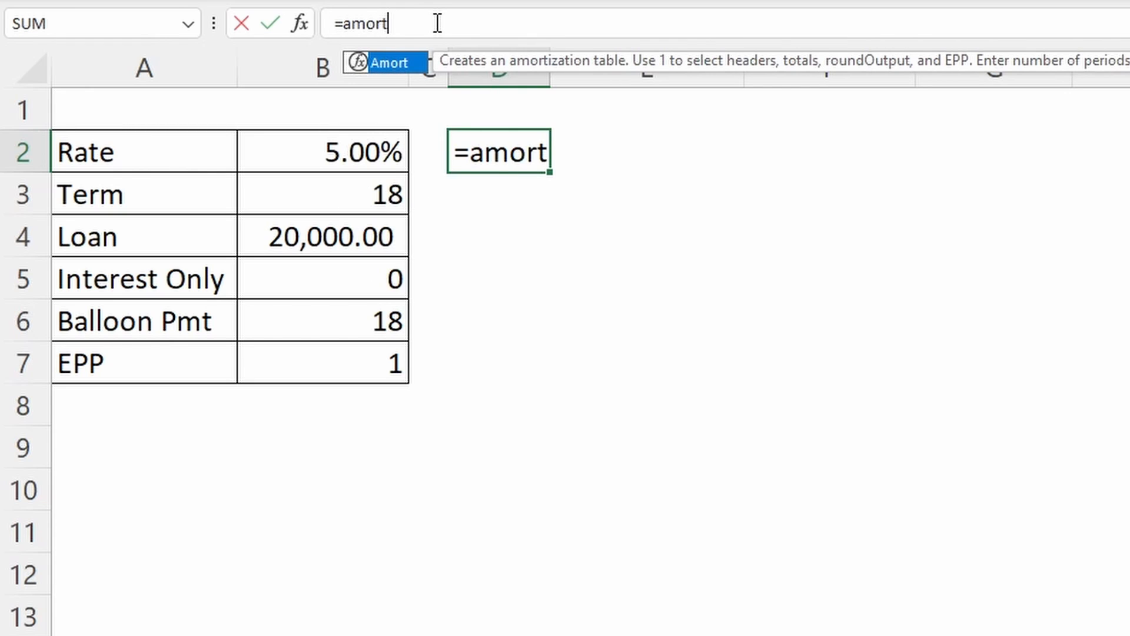
key("Tab")
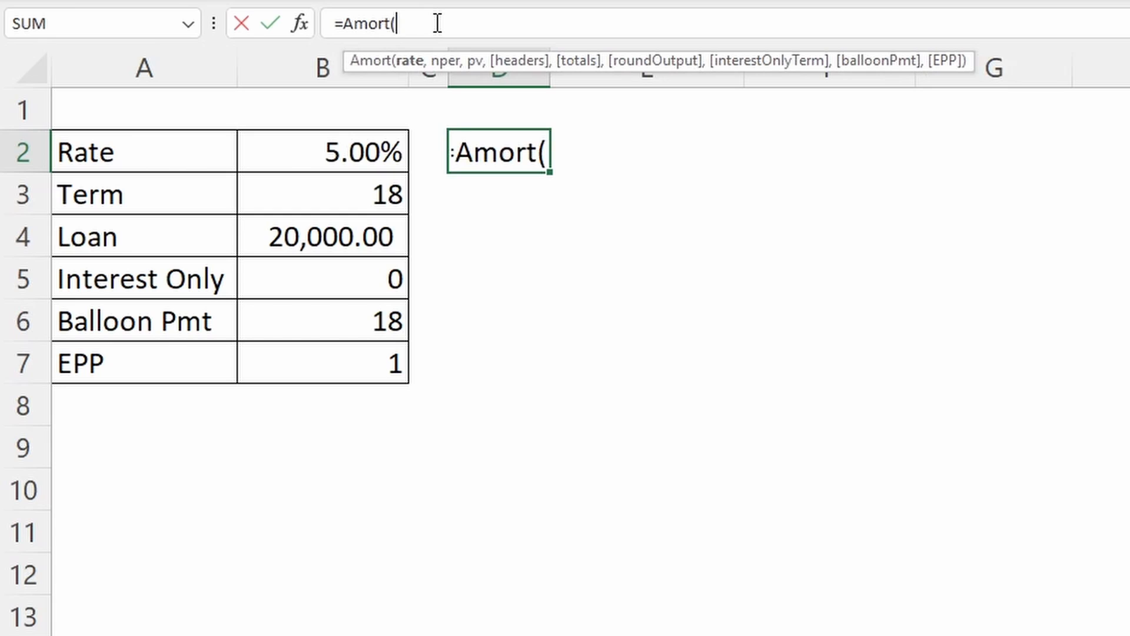
left_click(376, 152)
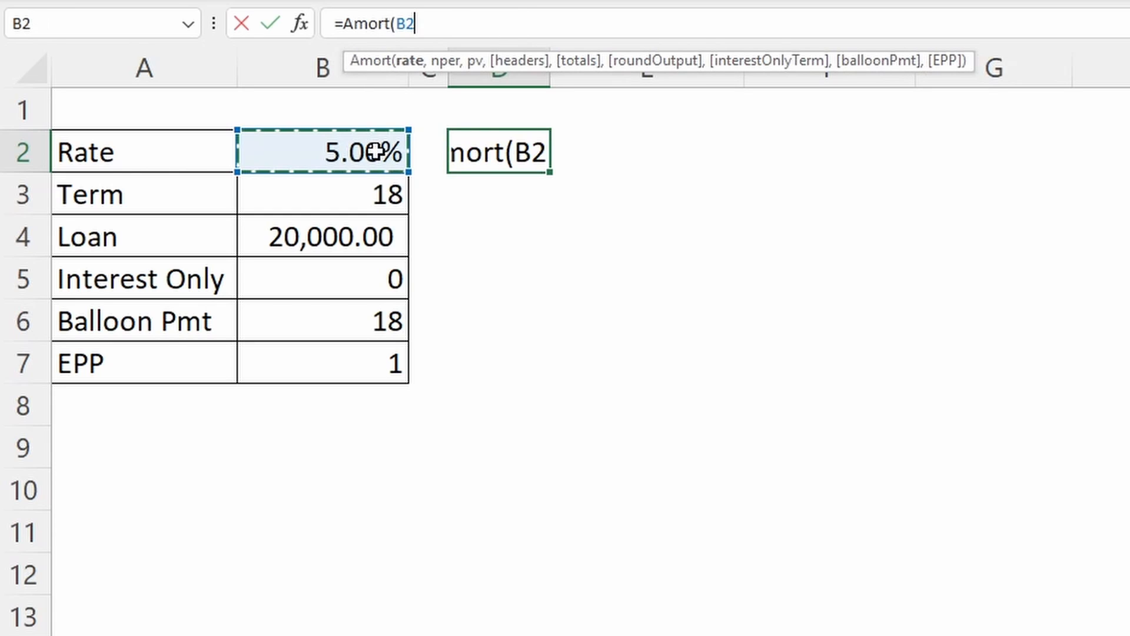
type("/12")
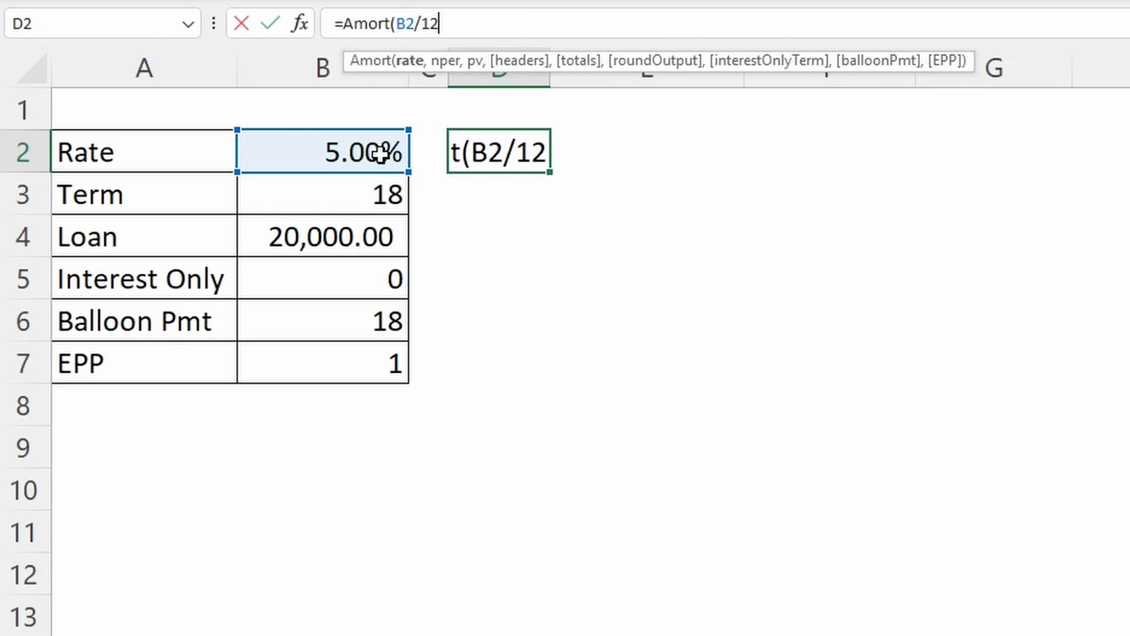
type(",")
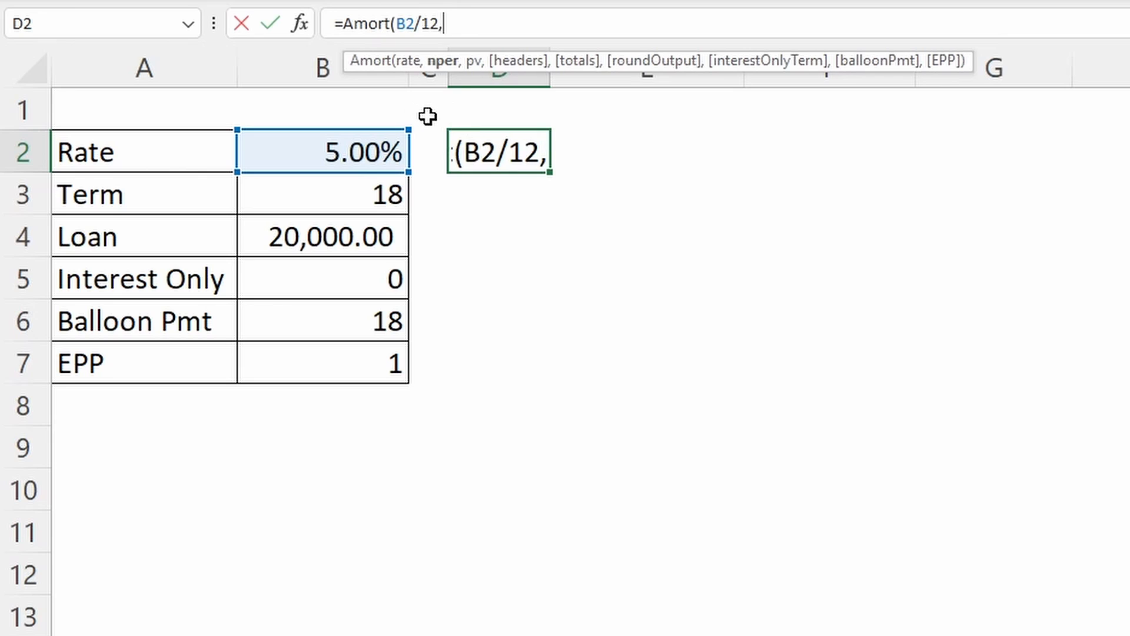
- Complete the D2 Amort formula with B3 as nper, -B4 as pv, and 1 for headers, totals and roundOutput
left_click(336, 198)
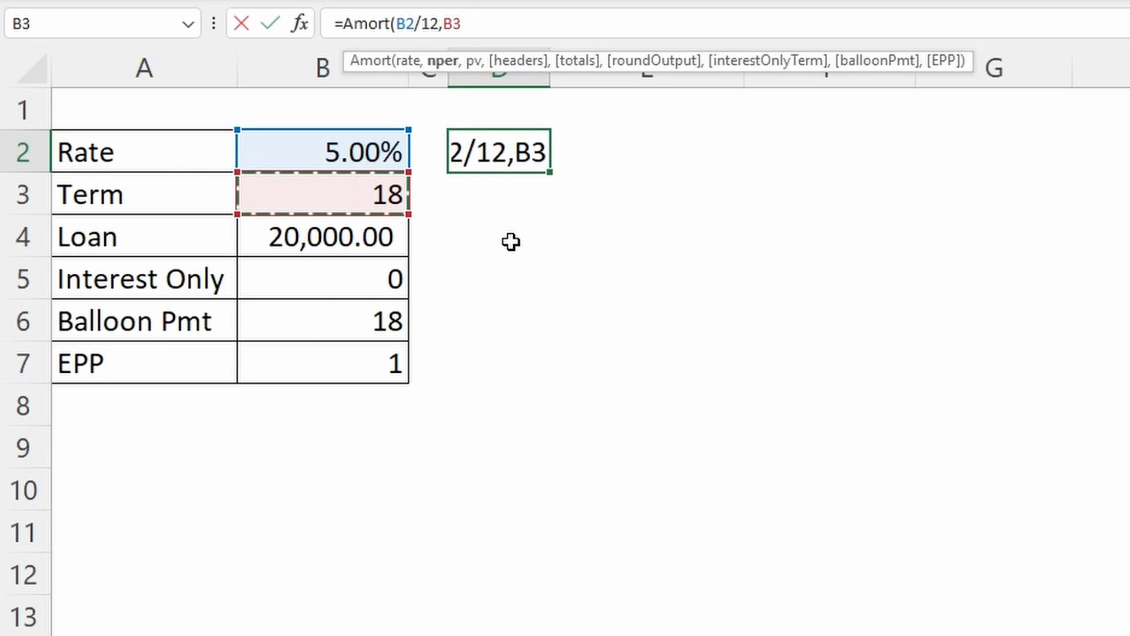
type(",")
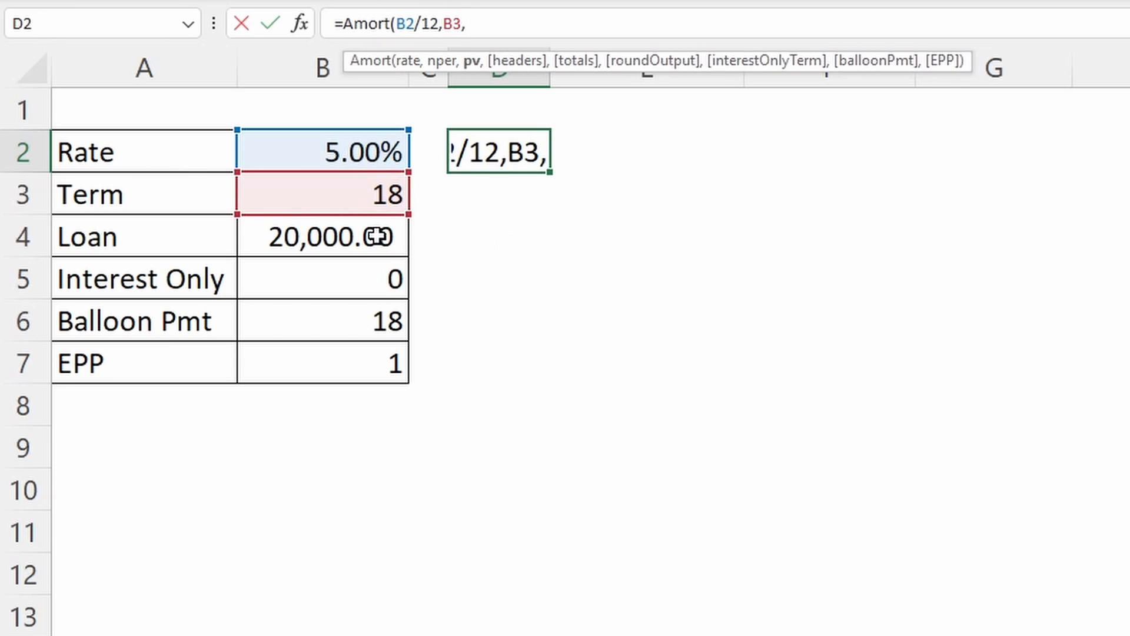
type("-")
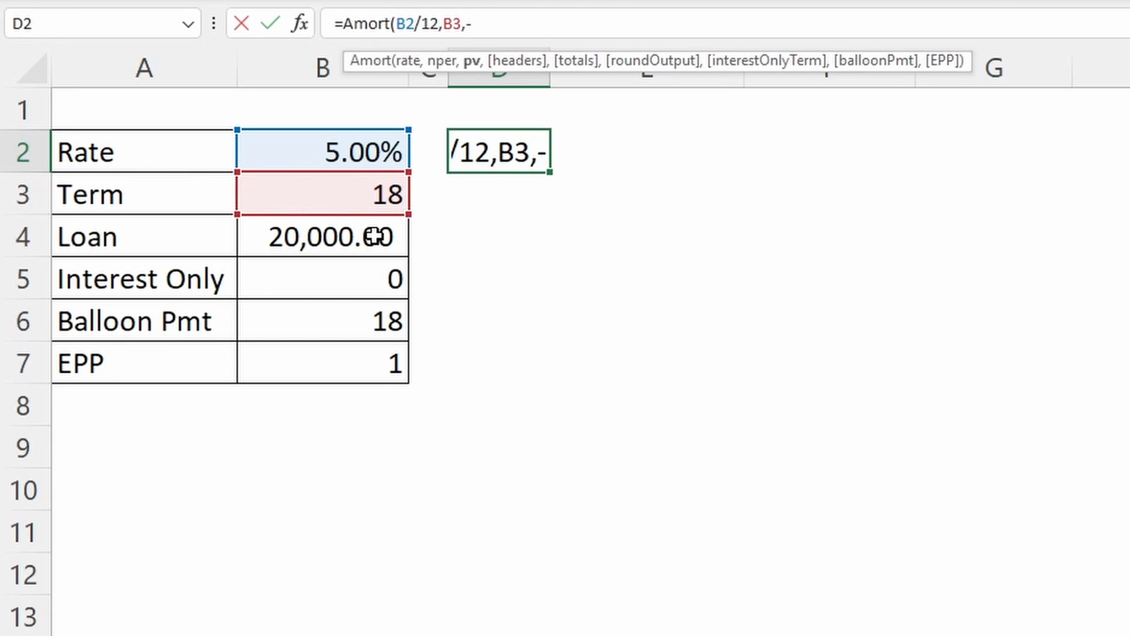
left_click(375, 237)
type(",1,1,1")
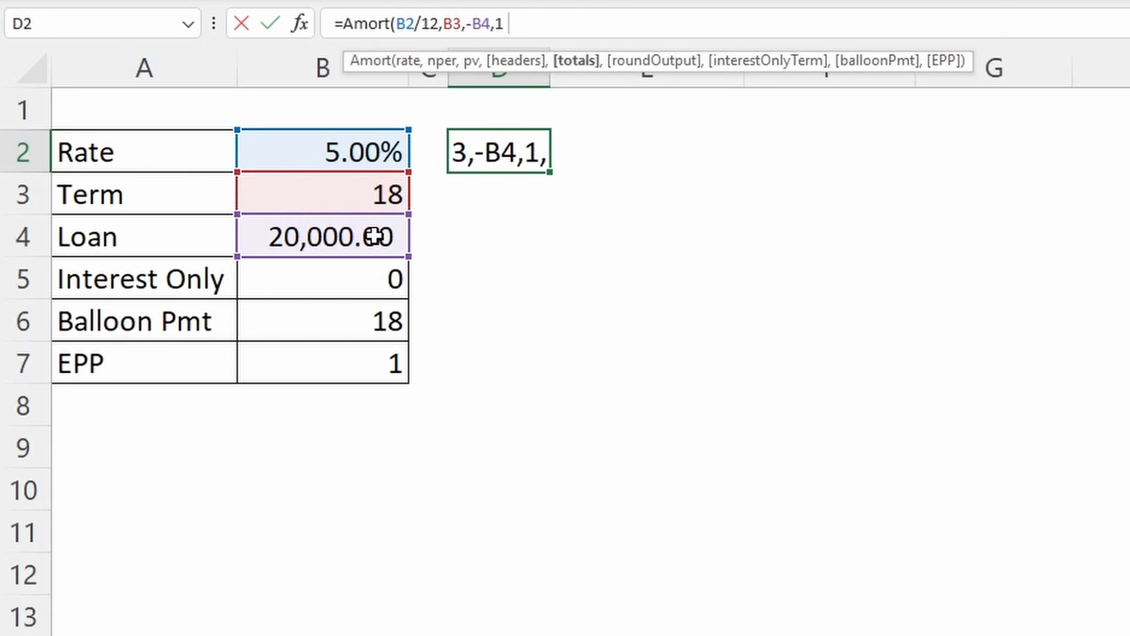
type(")")
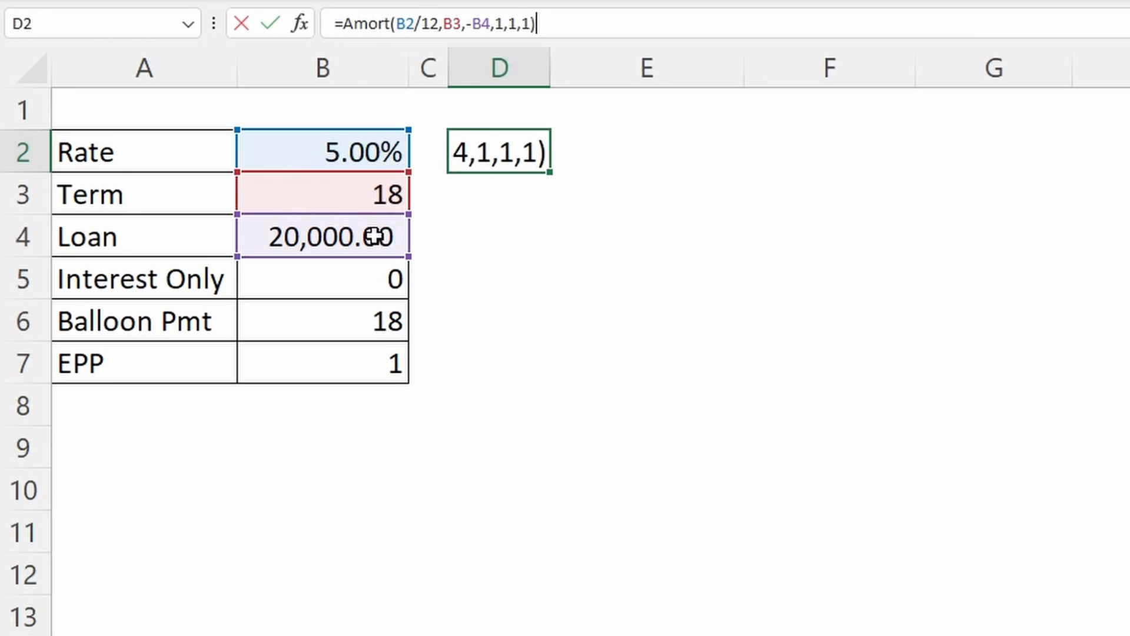
key("Return")
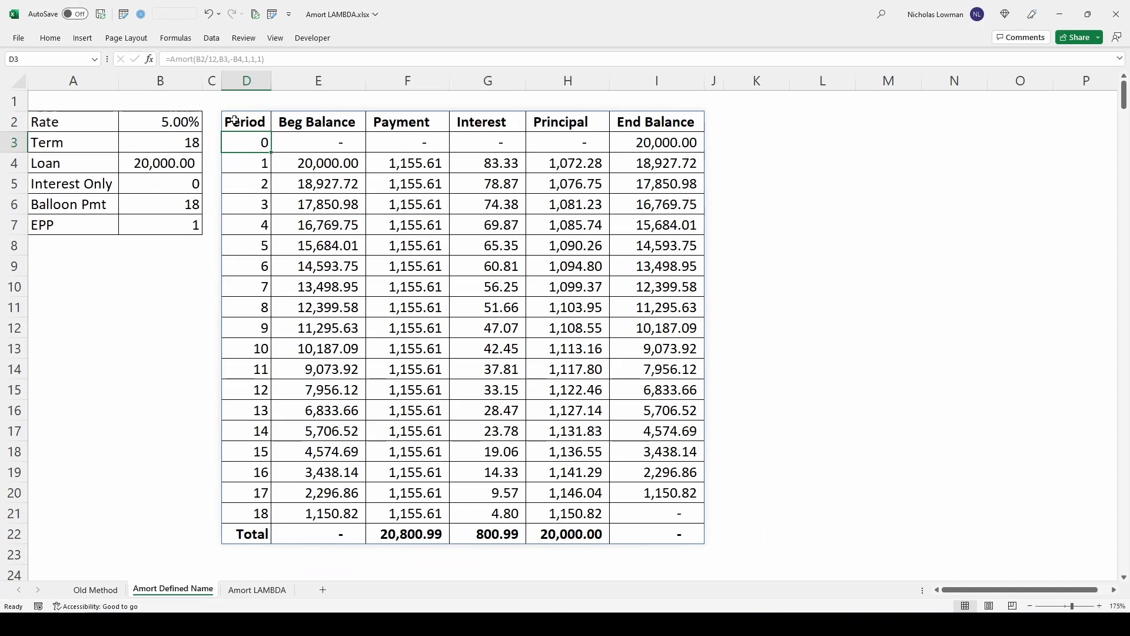
key("Up")
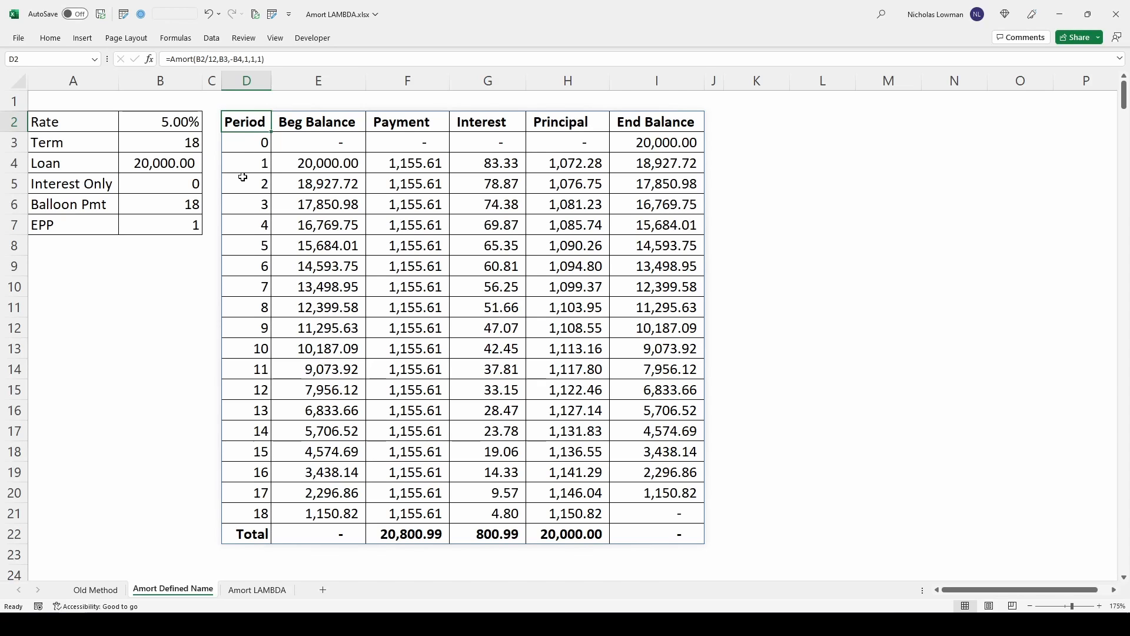
- Open the Amort LAMBDA sheet and enlarge the formula bar to show many lines of the D2 formula
left_click(241, 591)
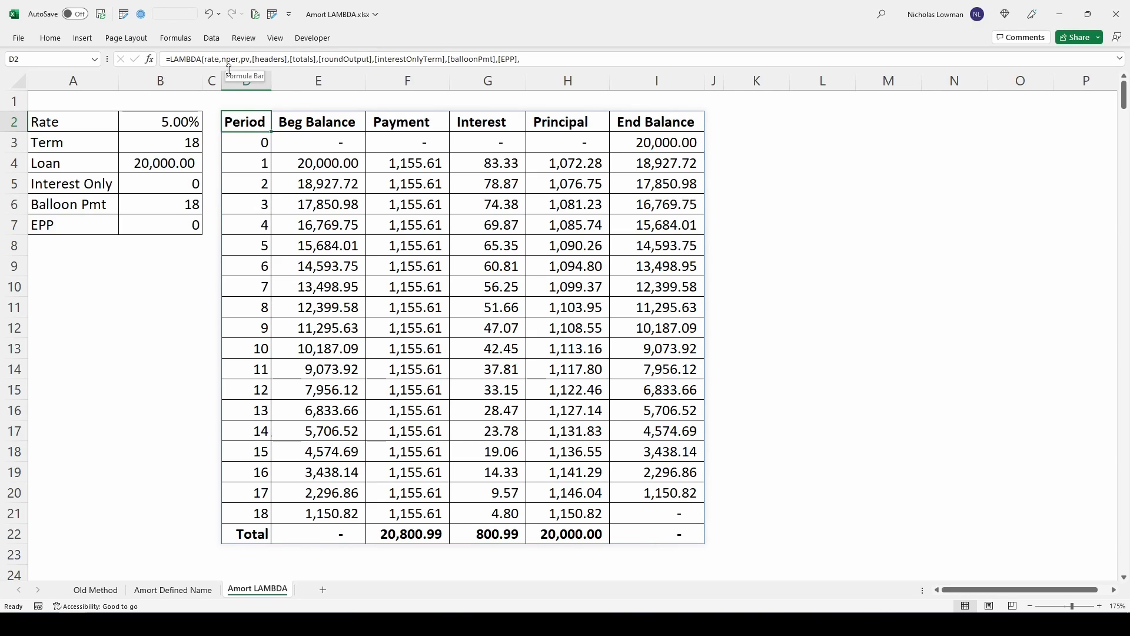
left_click_drag(229, 66, 236, 236)
left_click_drag(199, 292, 198, 309)
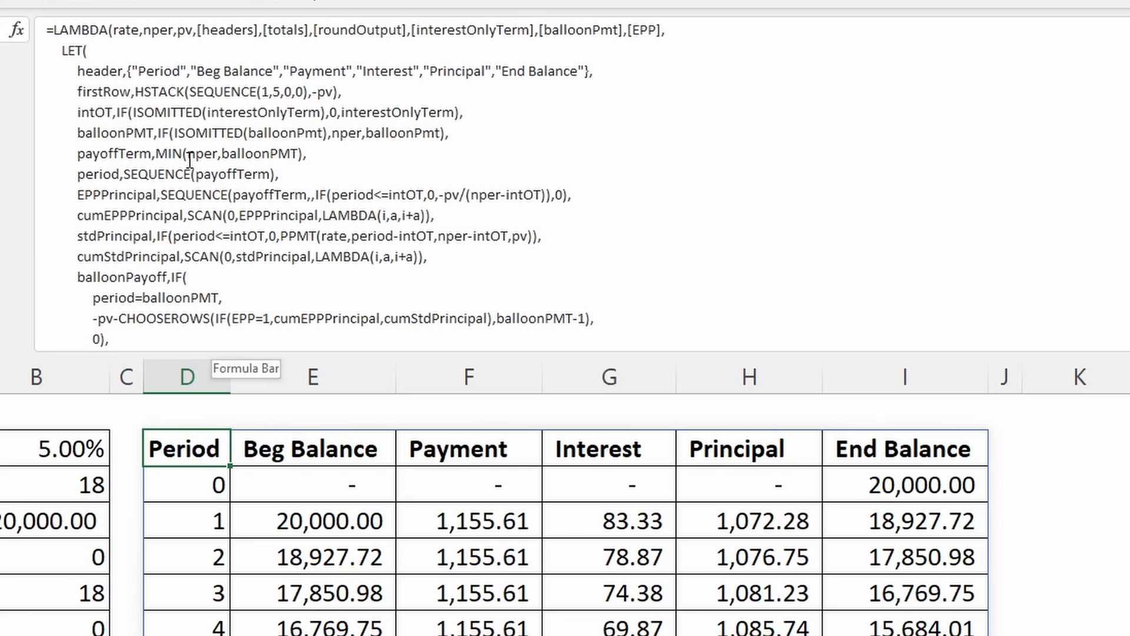
- Examine the required parameters rate, nper and pv at the start of the D2 LAMBDA formula
left_click(93, 23)
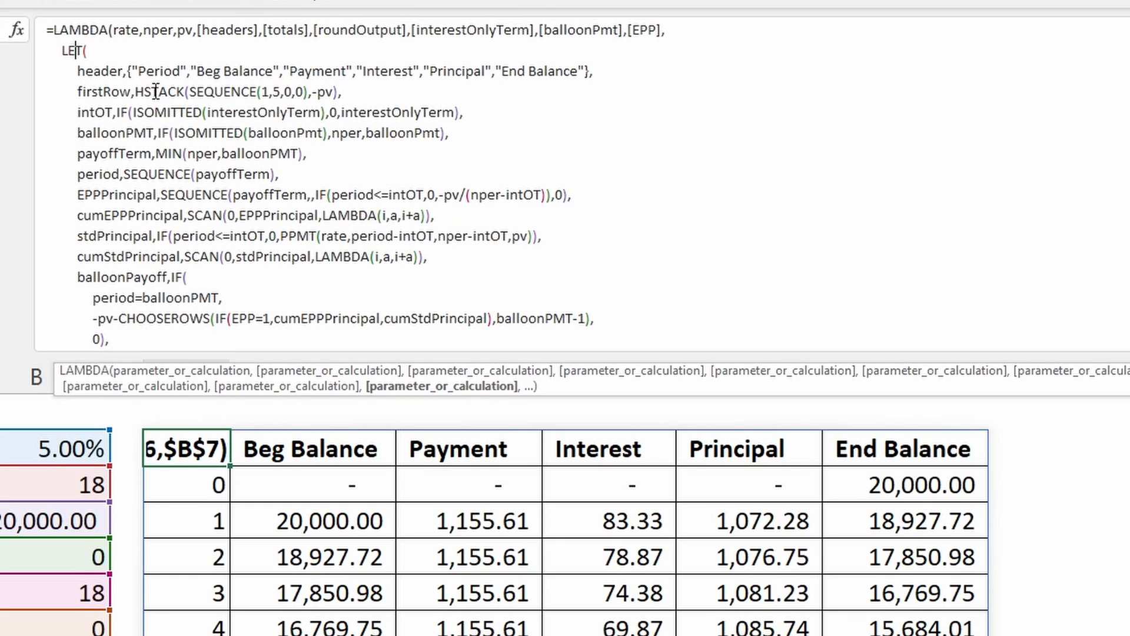
left_click(126, 31)
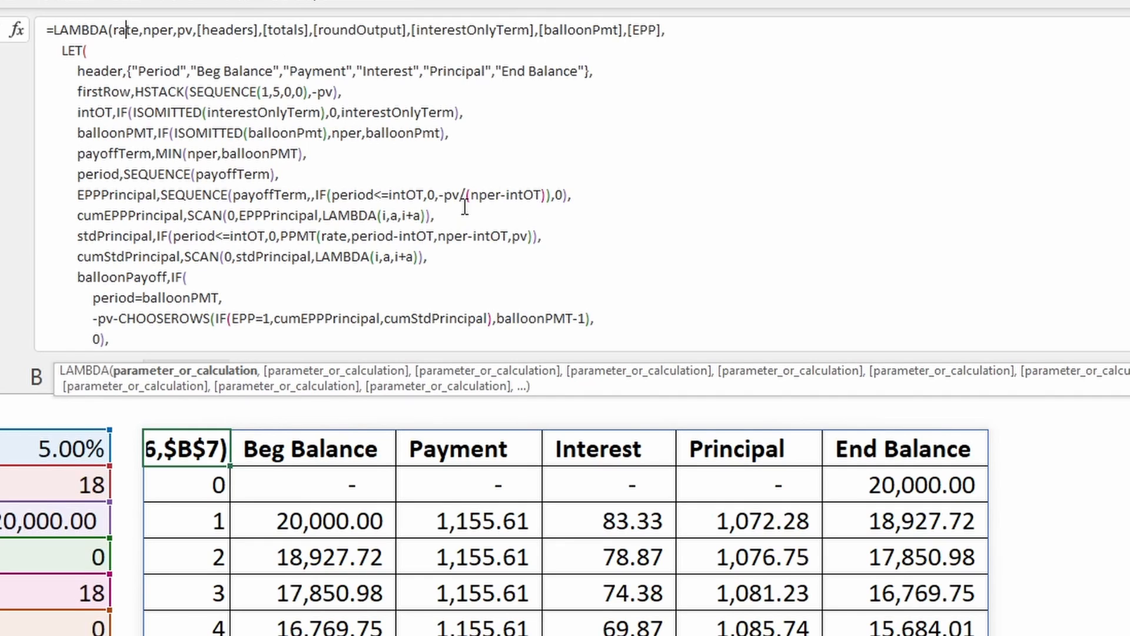
left_click(144, 32)
left_click(192, 33)
left_click(125, 22)
left_click(172, 33)
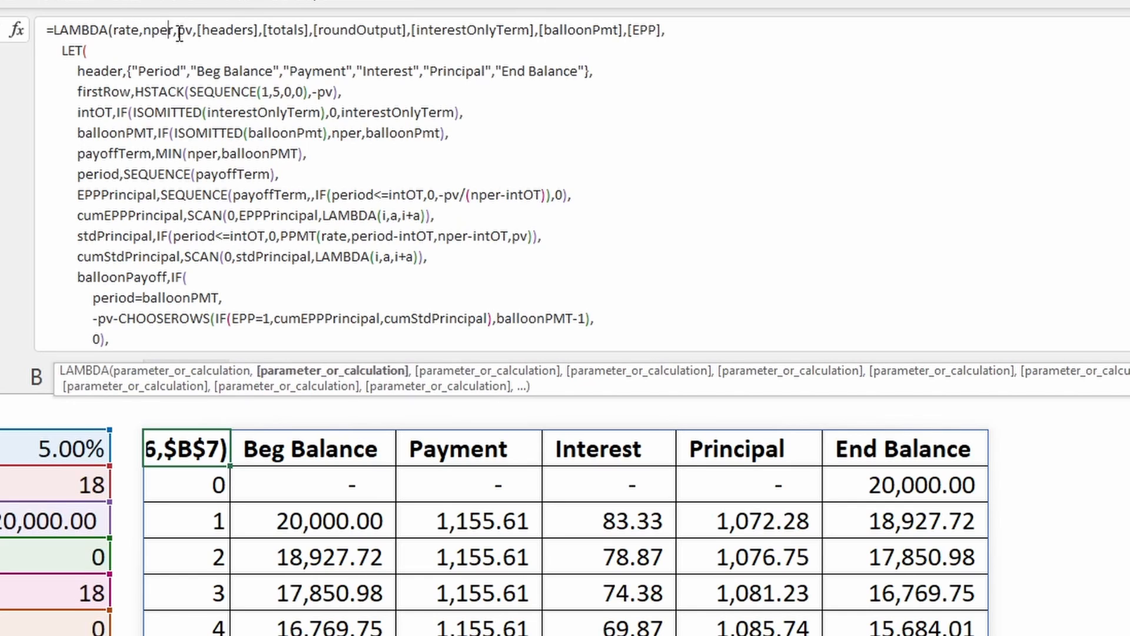
left_click(192, 31)
left_click(133, 28)
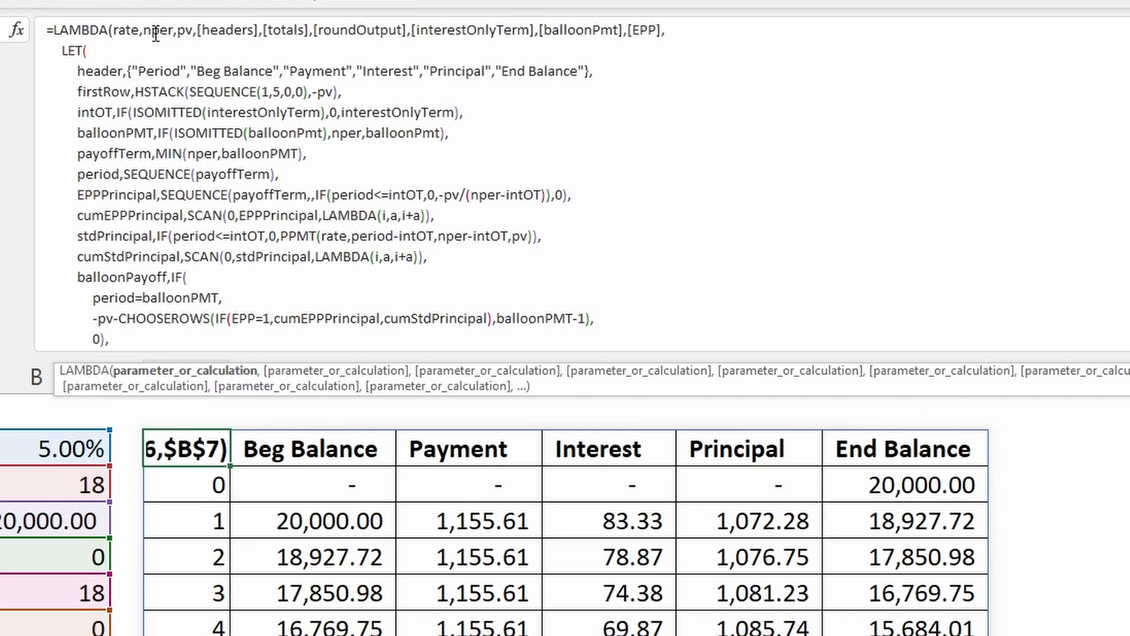
left_click(156, 33)
left_click(192, 30)
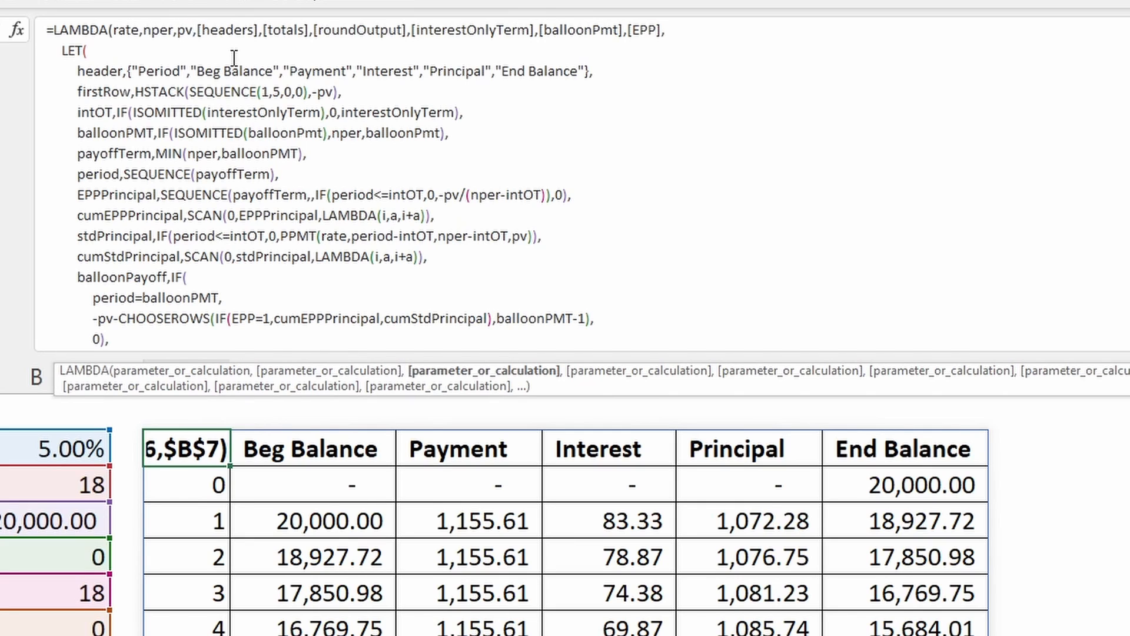
- Examine the LAMBDA's optional parameters headers, totals, roundOutput, interestOnlyTerm, balloonPmt and EPP
left_click(203, 29)
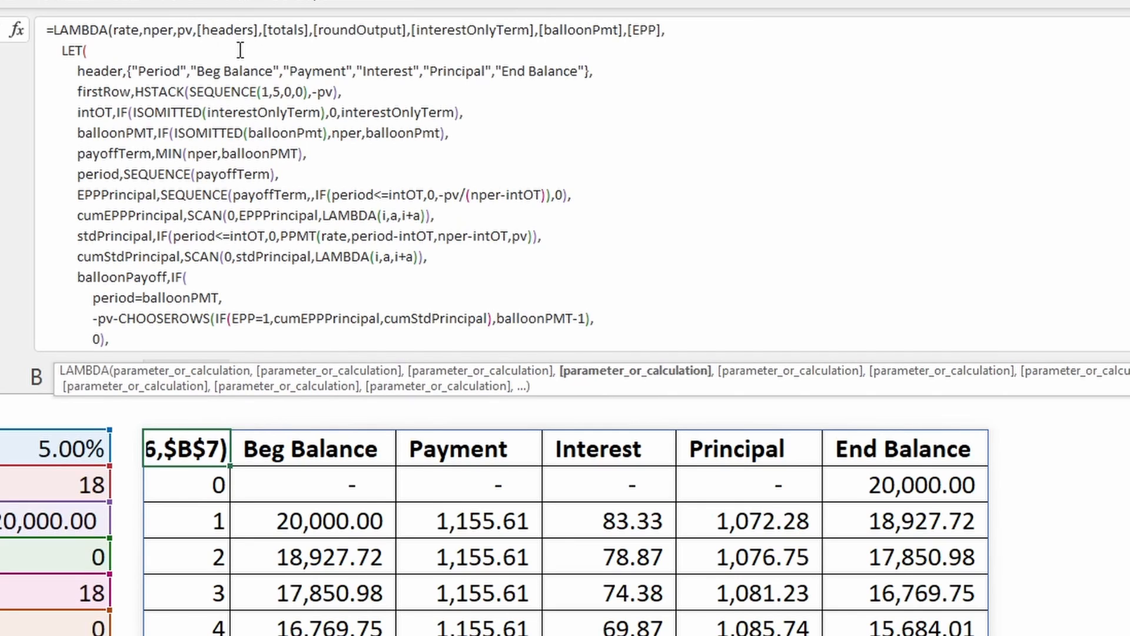
left_click(287, 35)
left_click(366, 32)
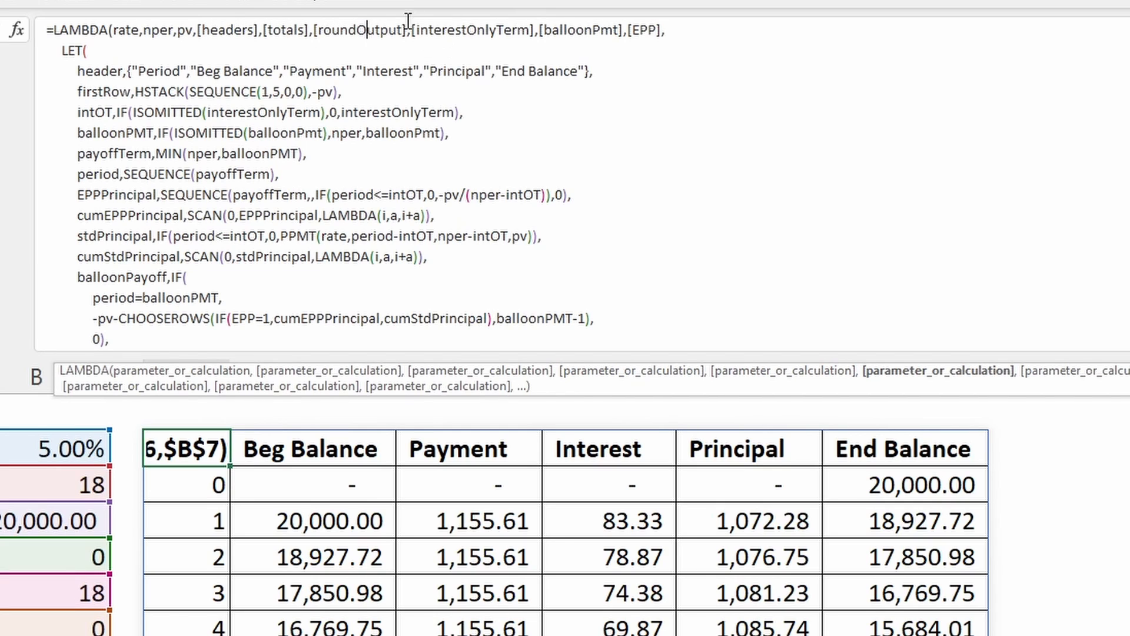
left_click(447, 29)
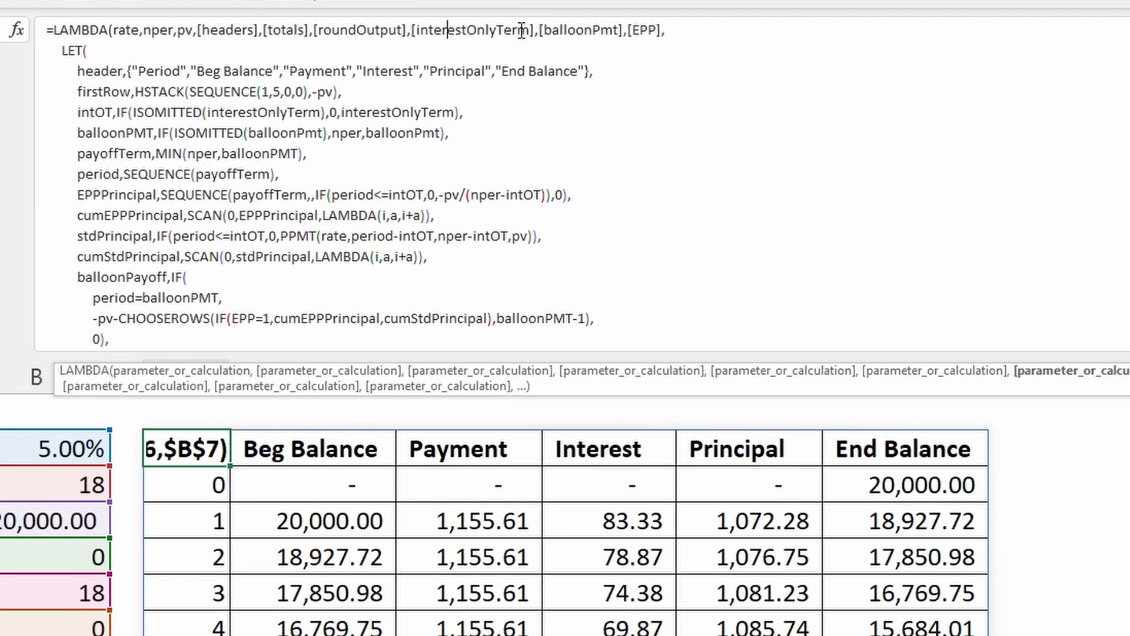
left_click(586, 35)
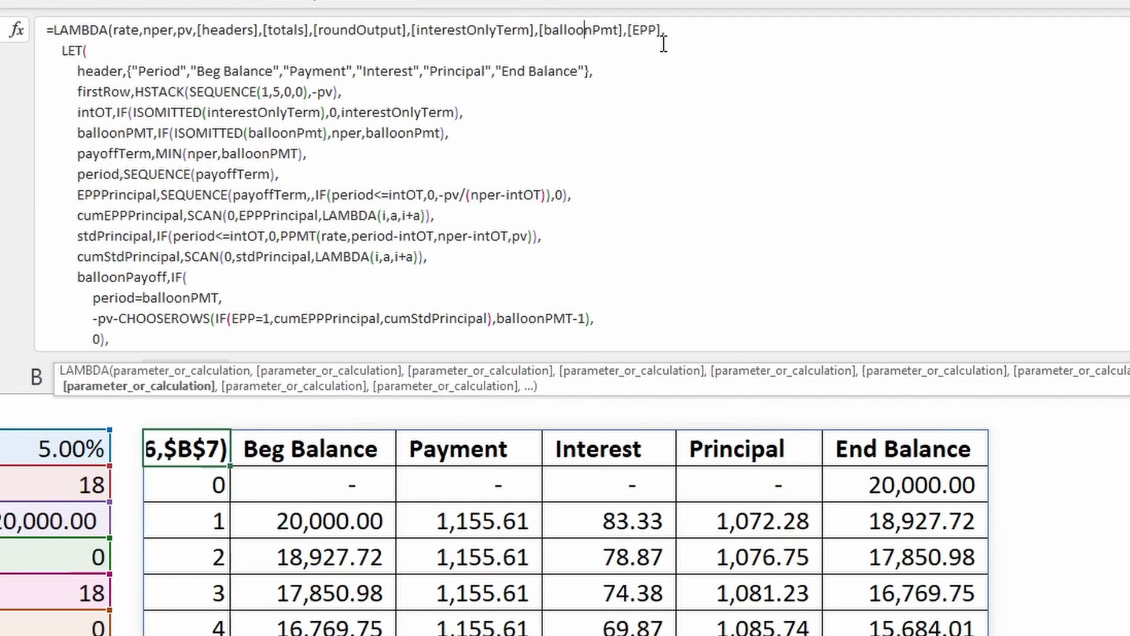
left_click(641, 34)
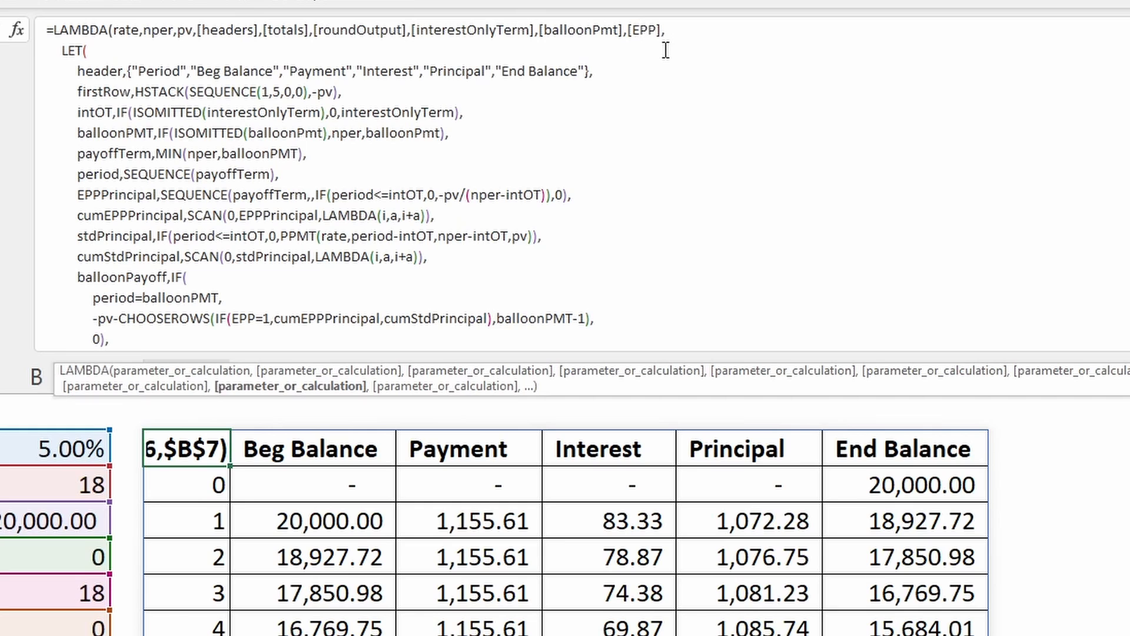
- Highlight the LAMBDA's whole LET calculation argument in the formula and review it back to its beginning
left_click(75, 54)
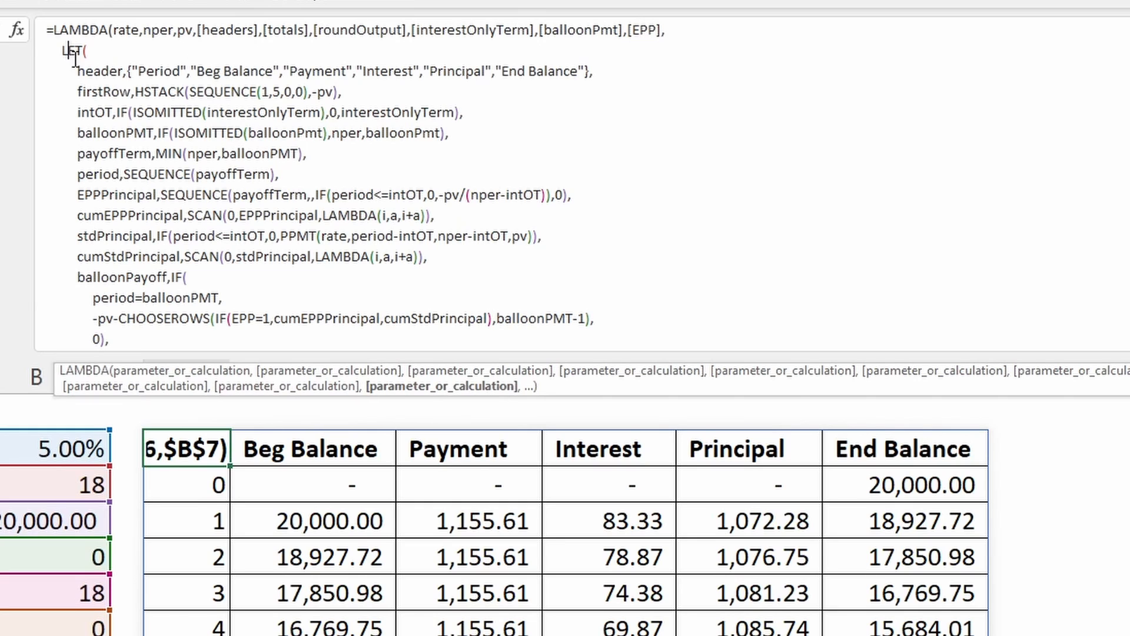
left_click(441, 386)
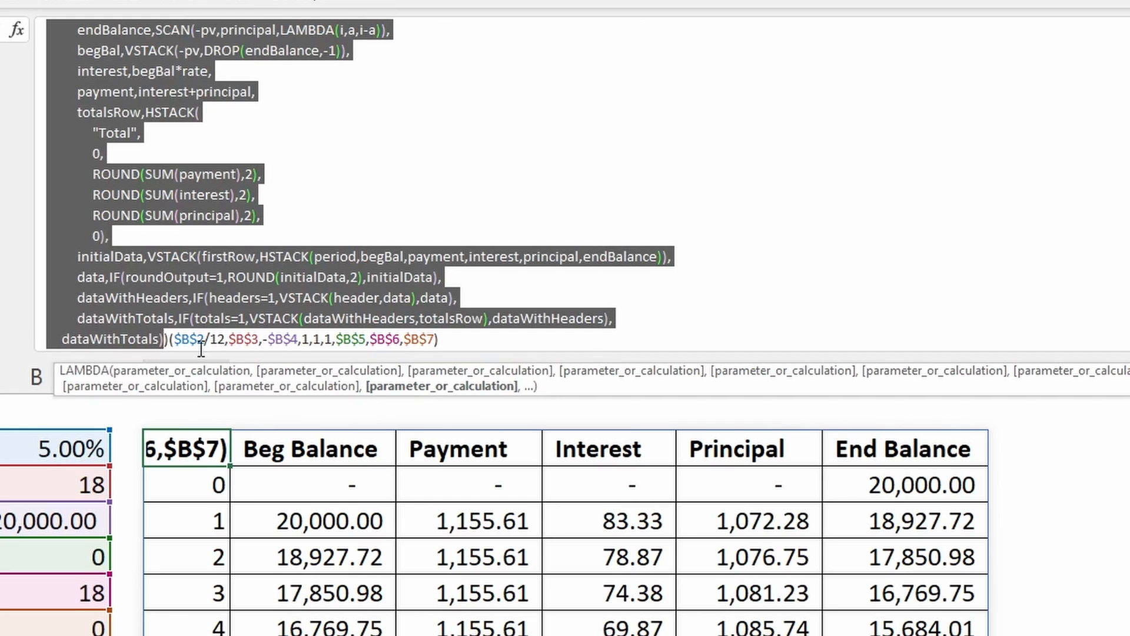
scroll(378, 245, "up", 5)
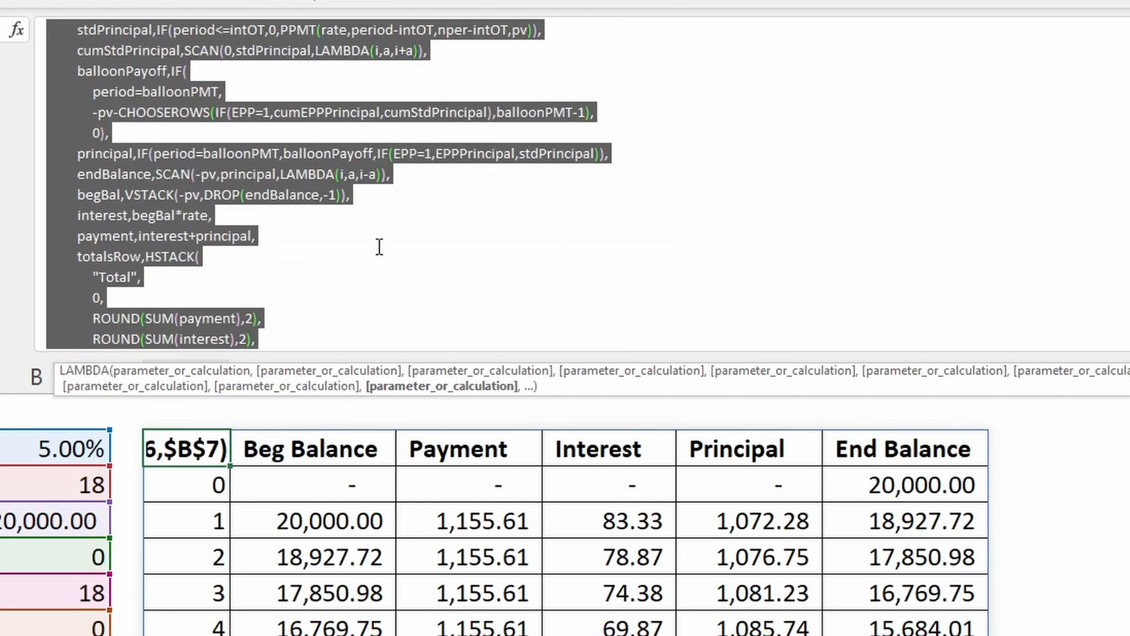
left_click(79, 53)
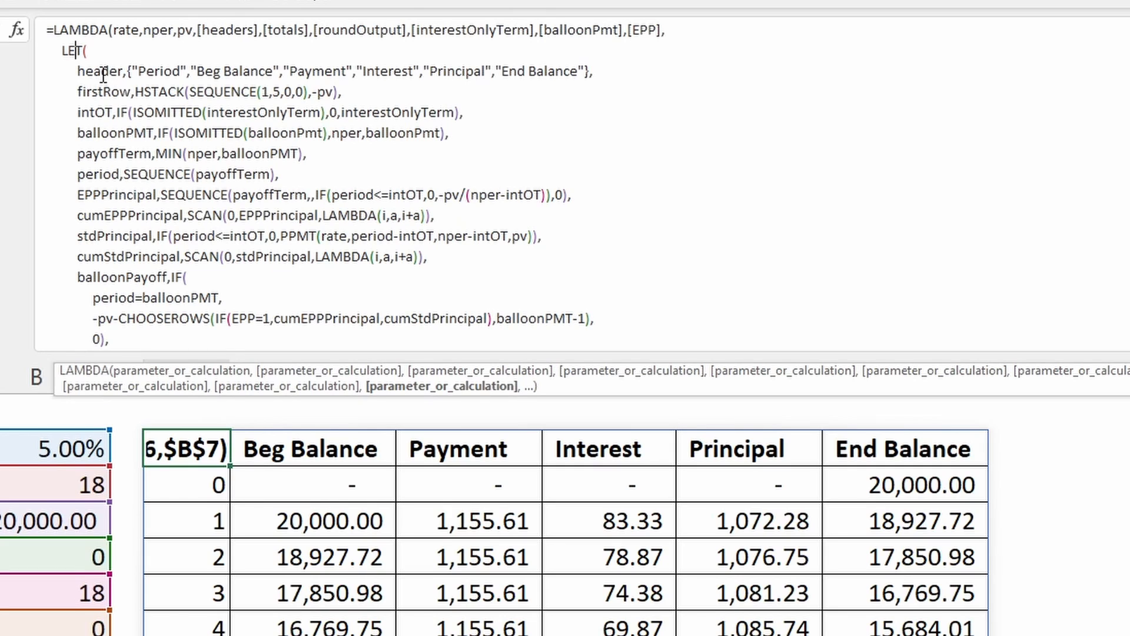
- Inspect the header name in the LET function and select the matching header row D2:I2 of the schedule
left_click(104, 72)
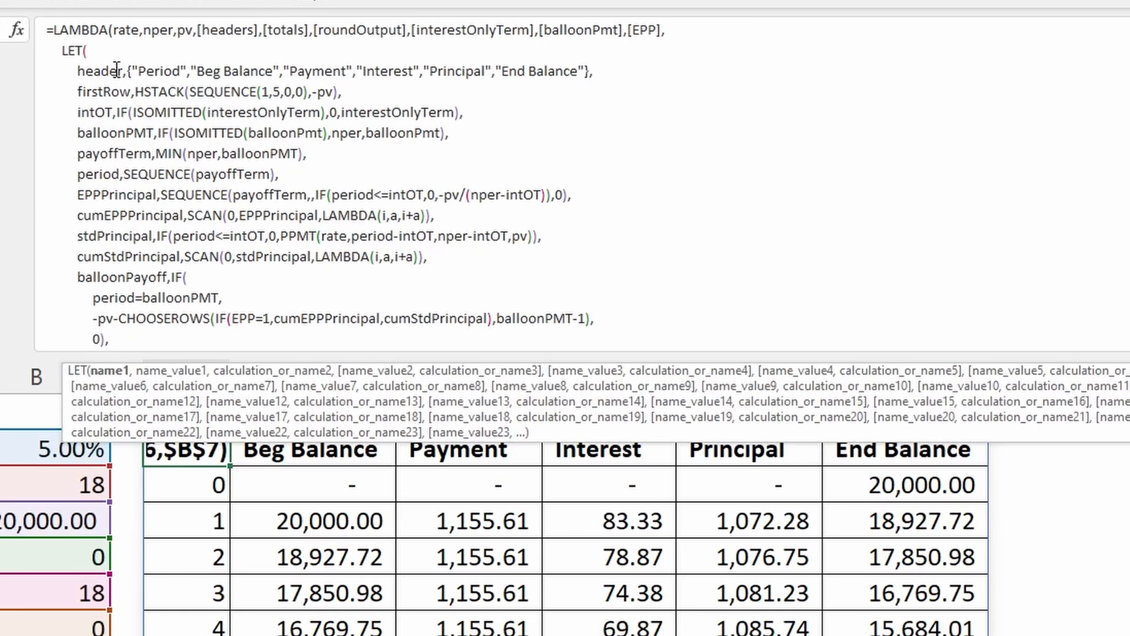
left_click(208, 468)
left_click_drag(211, 447, 977, 442)
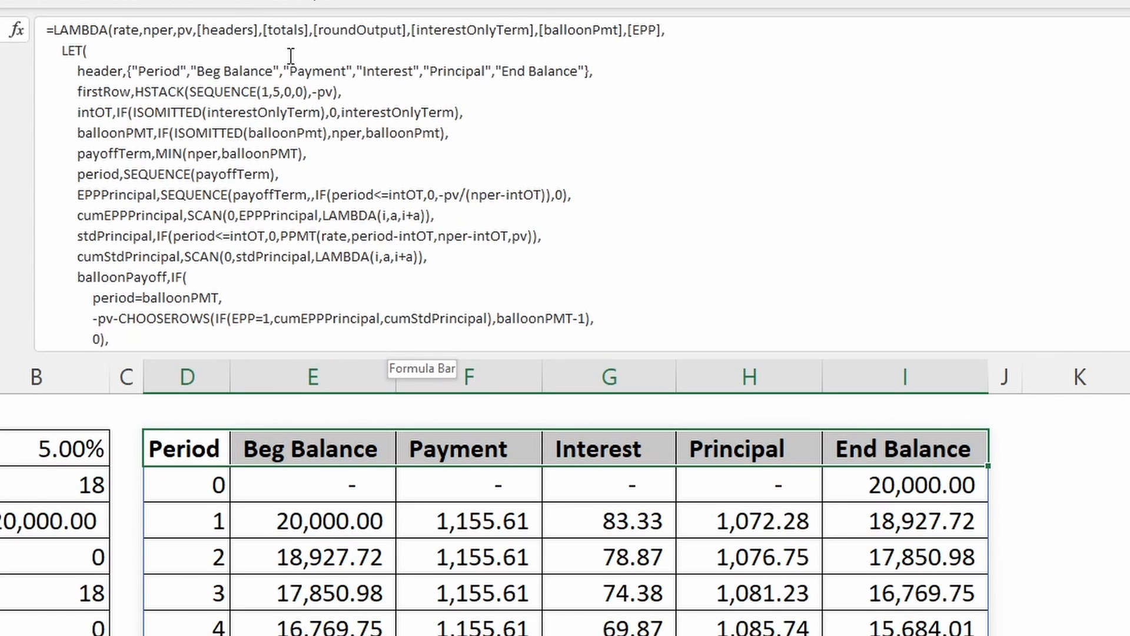
- Inspect the headers parameter and the firstRow name, leave the formula, and select the period 0 row's zero cells and End Balance in the schedule
left_click(246, 32)
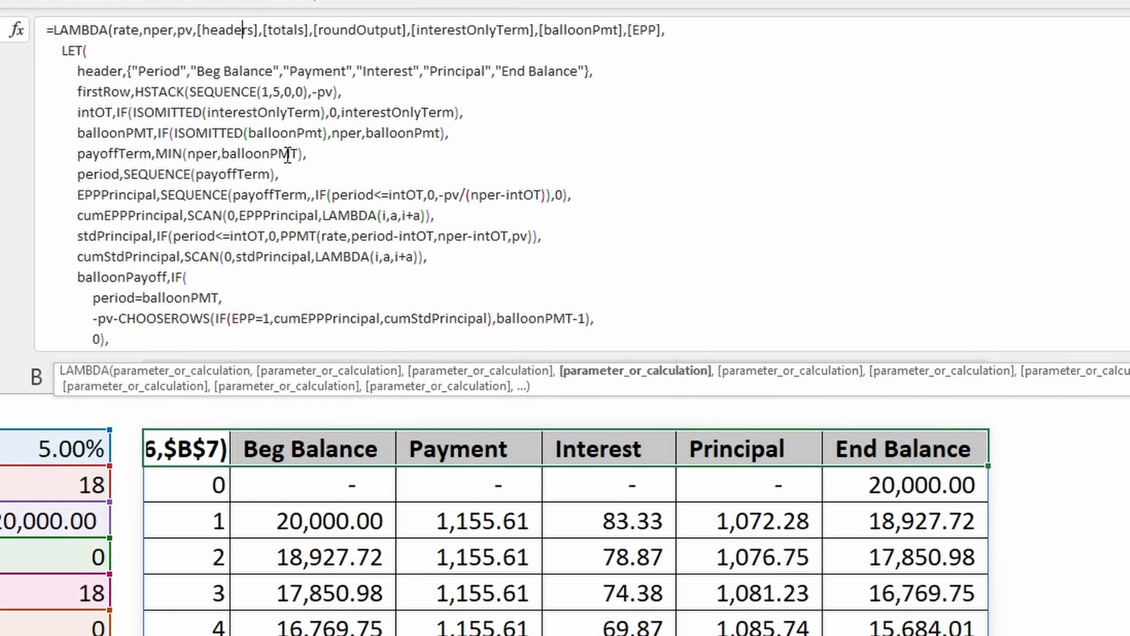
left_click(92, 93)
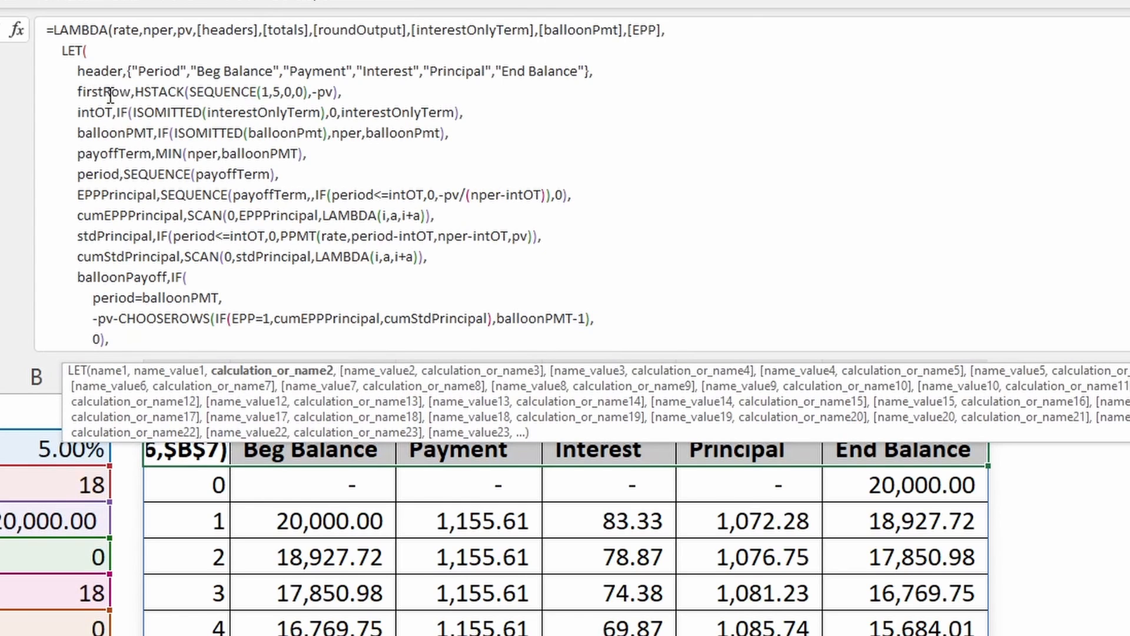
key("Escape")
mouse_move(198, 494)
left_mouse_down()
mouse_move(933, 505)
mouse_move(946, 485)
mouse_move(131, 479)
mouse_move(728, 495)
left_mouse_up()
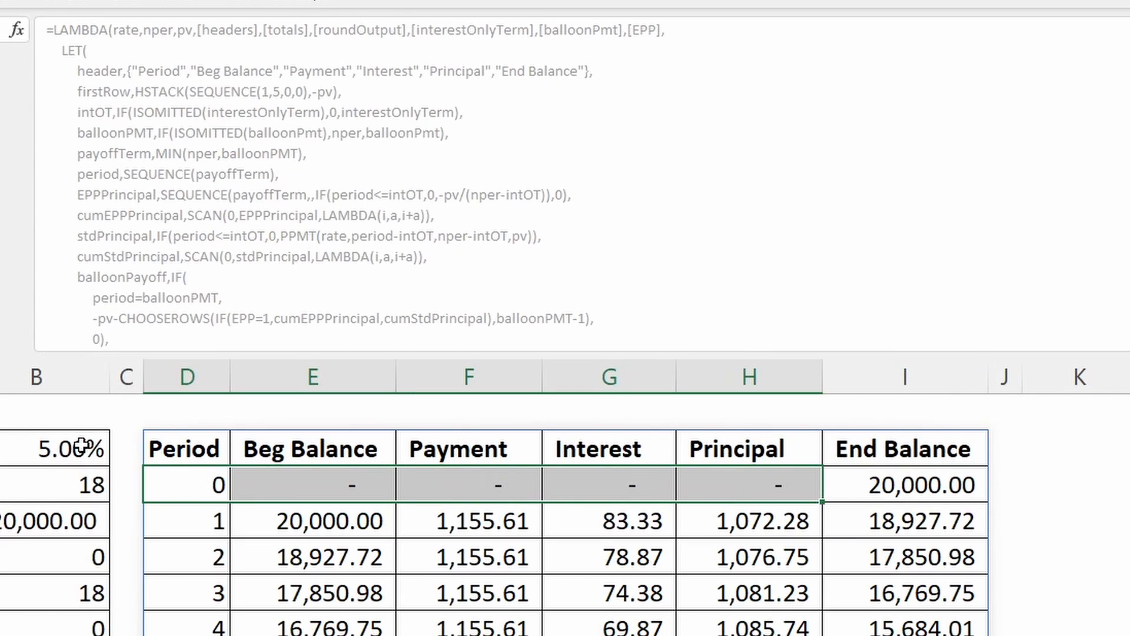
left_click(935, 482)
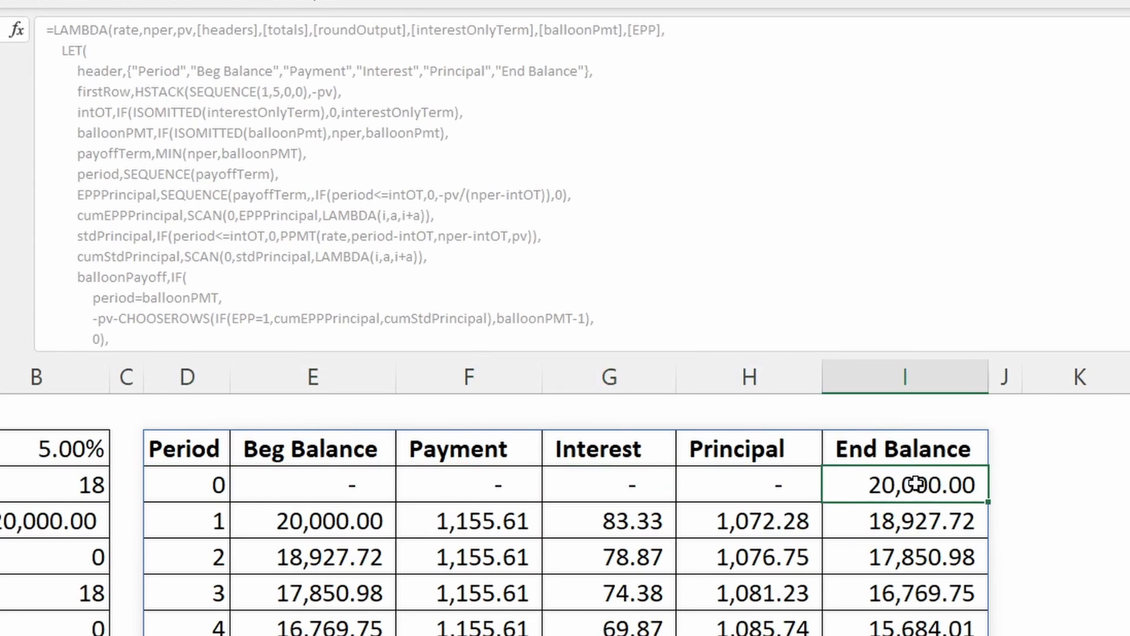
- Reopen the D2 formula and examine firstRow's HSTACK arguments, SEQUENCE(1,5,0,0) and -pv
left_click(203, 452)
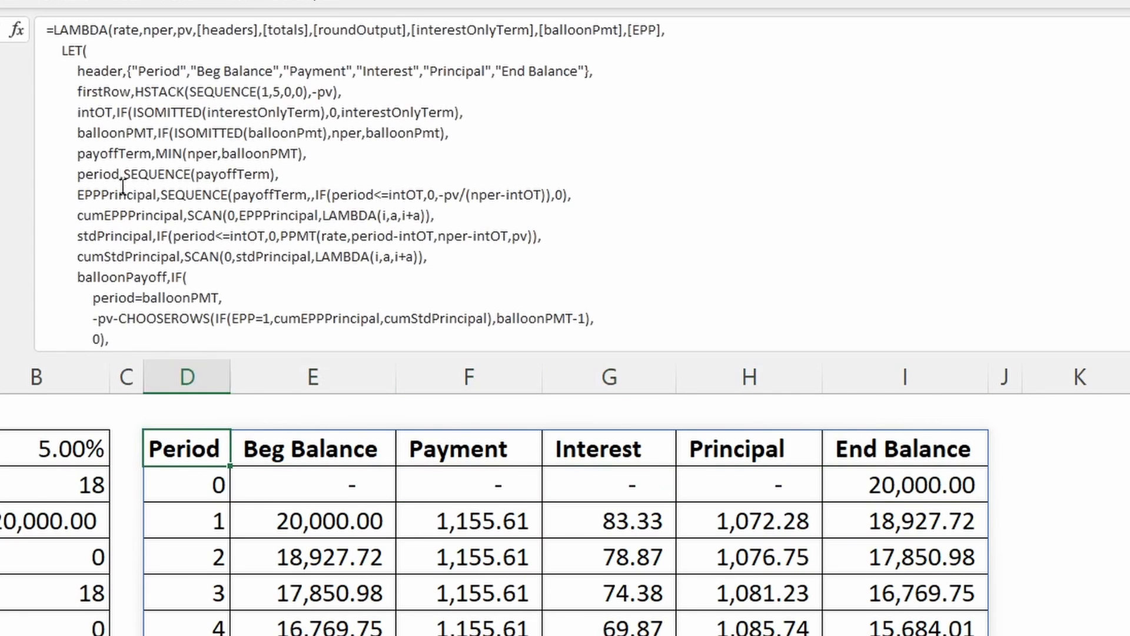
left_click(128, 131)
left_click(178, 92)
left_click(255, 92)
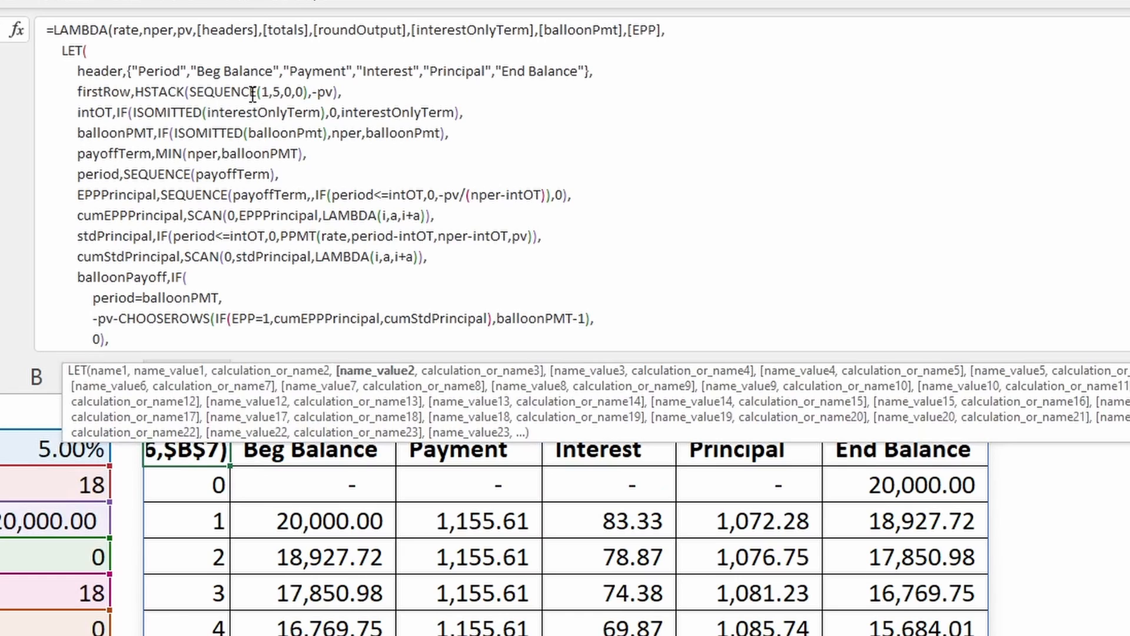
left_click(302, 94)
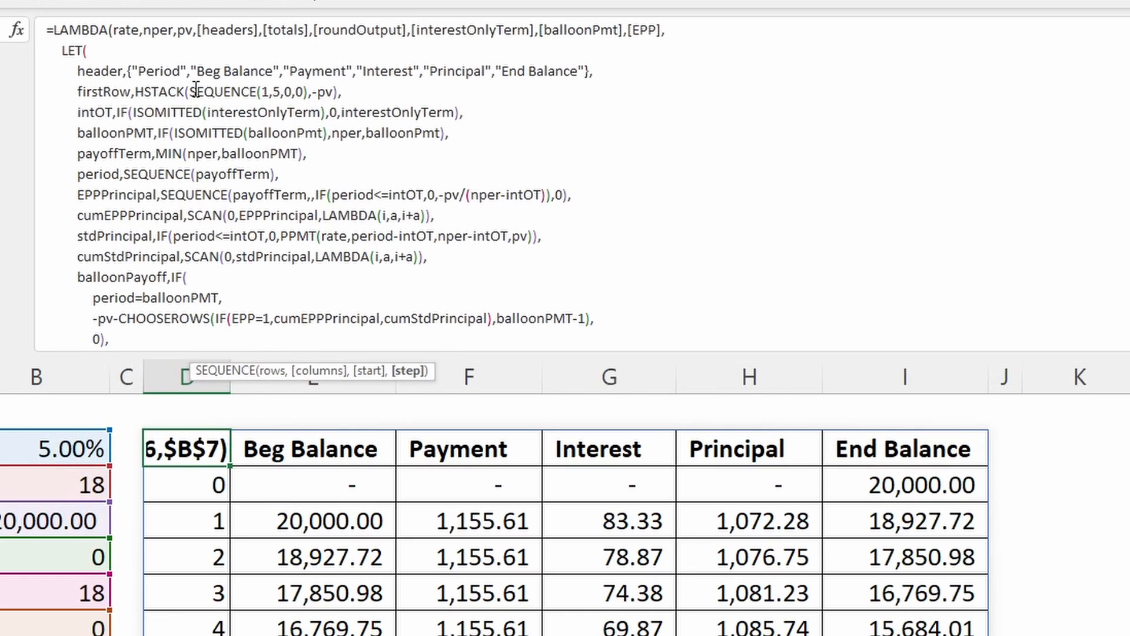
left_click(200, 91)
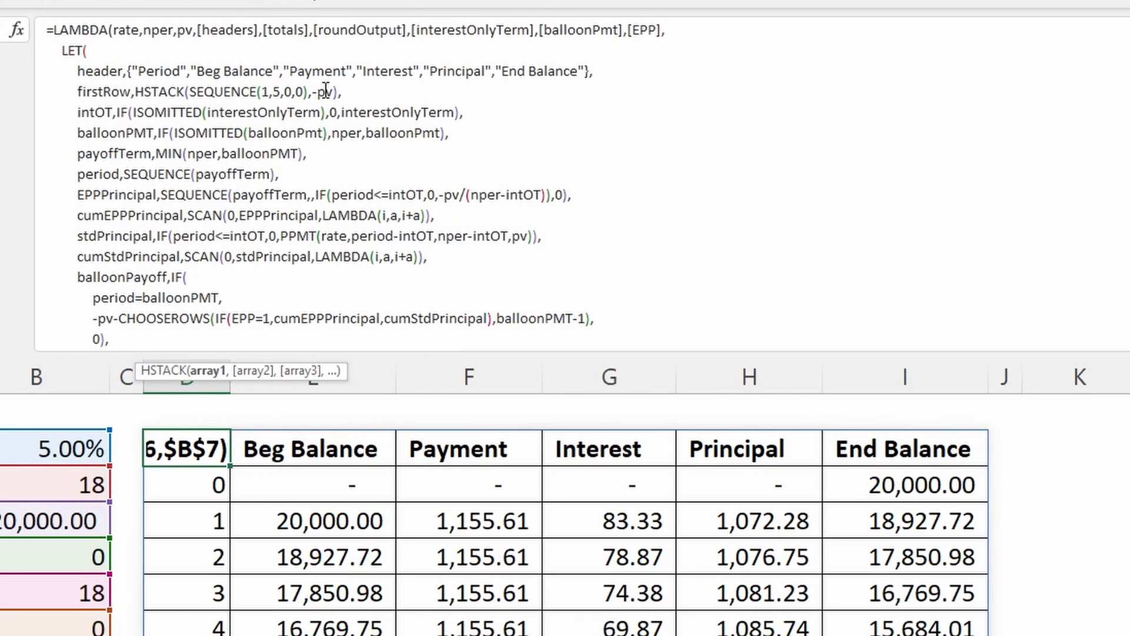
left_click(326, 93)
left_click(319, 92)
- Examine the intOT name's ISOMITTED logical test, highlighting it and its interestOnlyTerm argument, and compare it with the LAMBDA's optional parameter
left_click(98, 116)
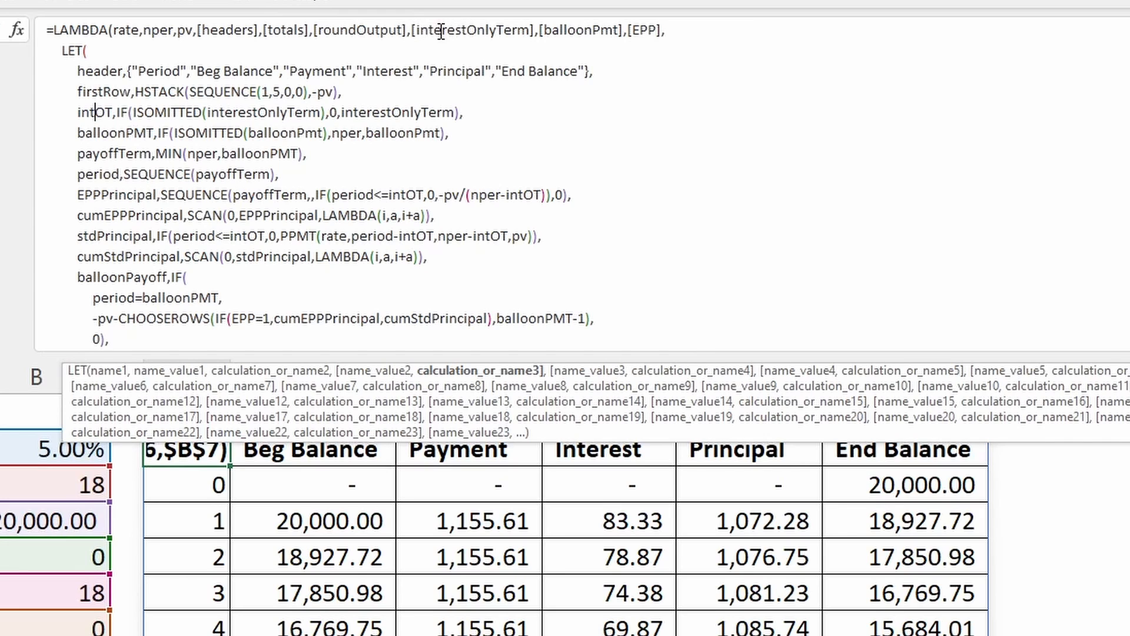
left_click(171, 112)
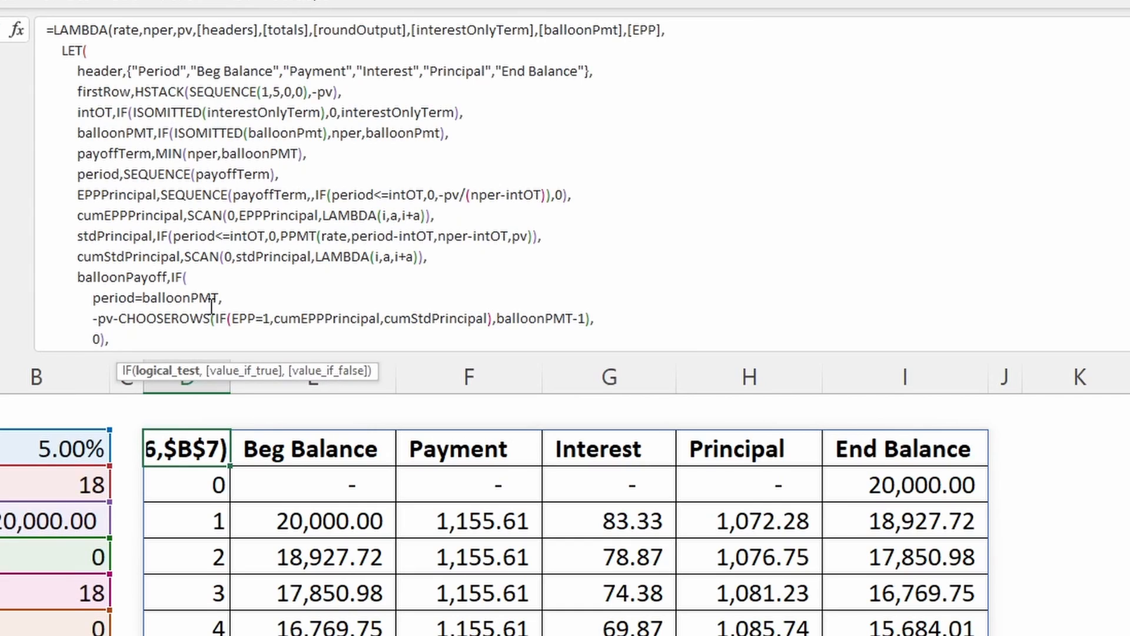
left_click(176, 371)
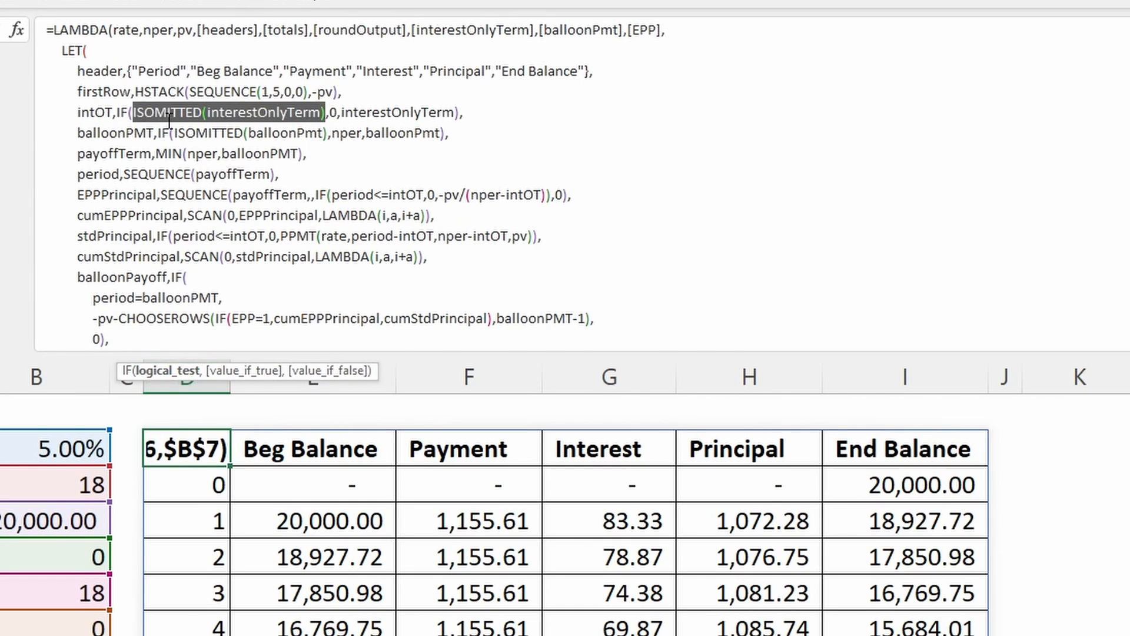
left_click(155, 112)
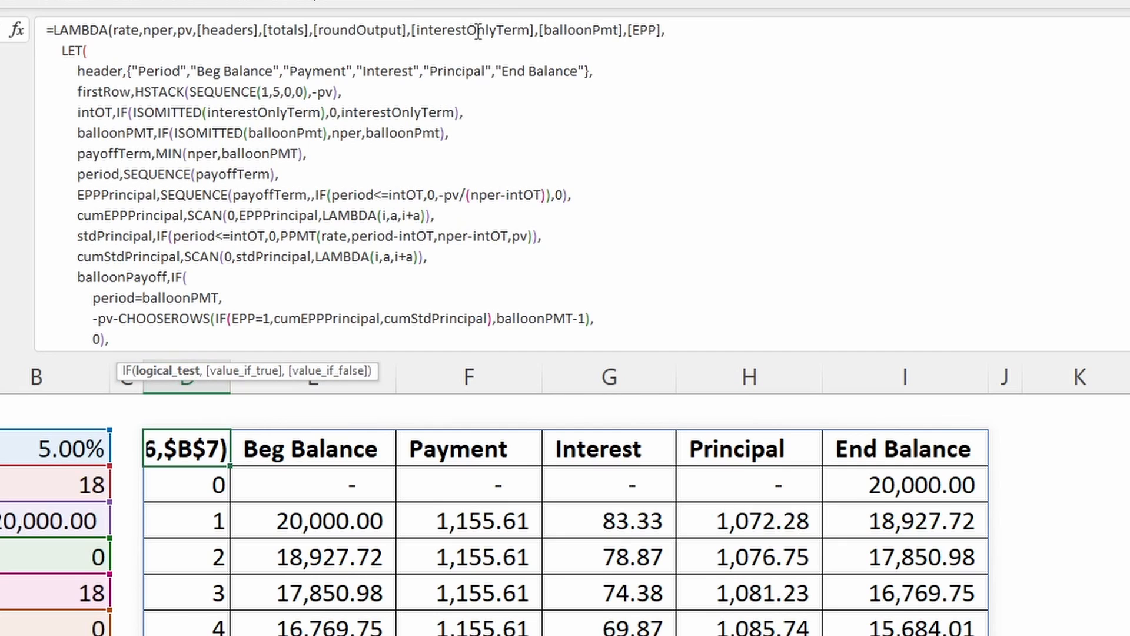
left_click(456, 30)
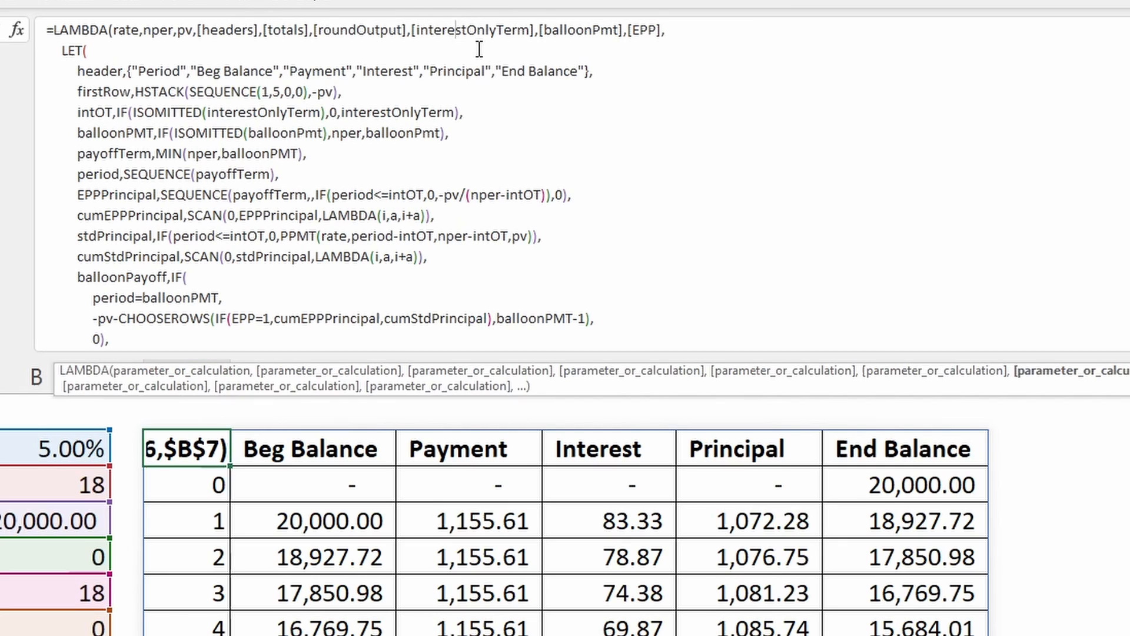
left_click(268, 111)
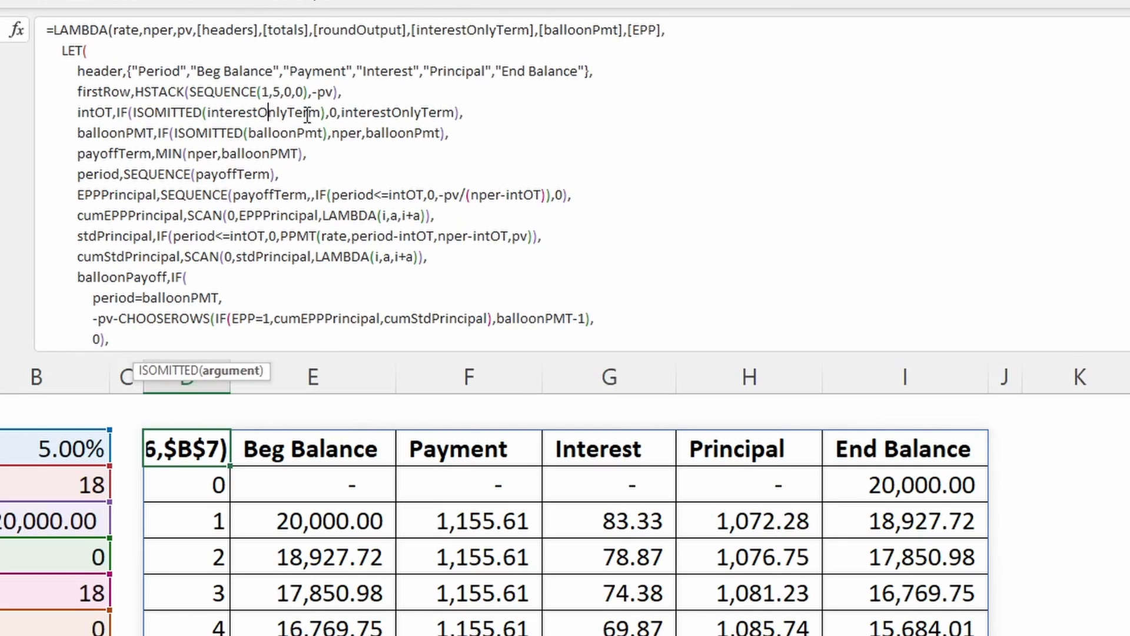
left_click(228, 370)
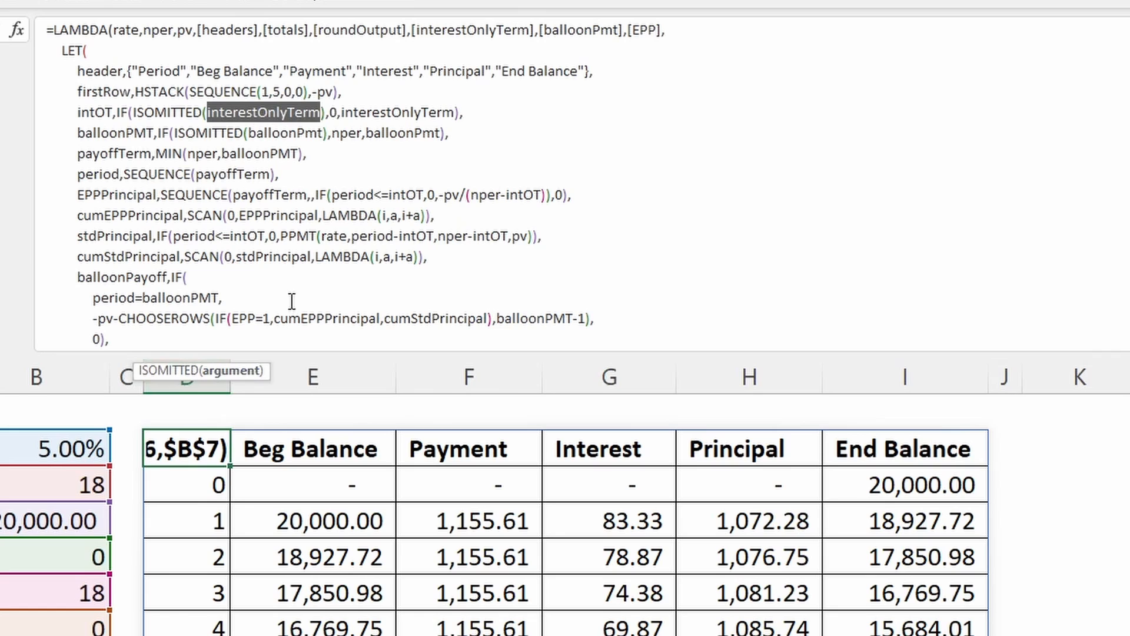
- Examine the two outcomes of intOT's IF function: 0 when true and interestOnlyTerm when false
left_click(332, 112)
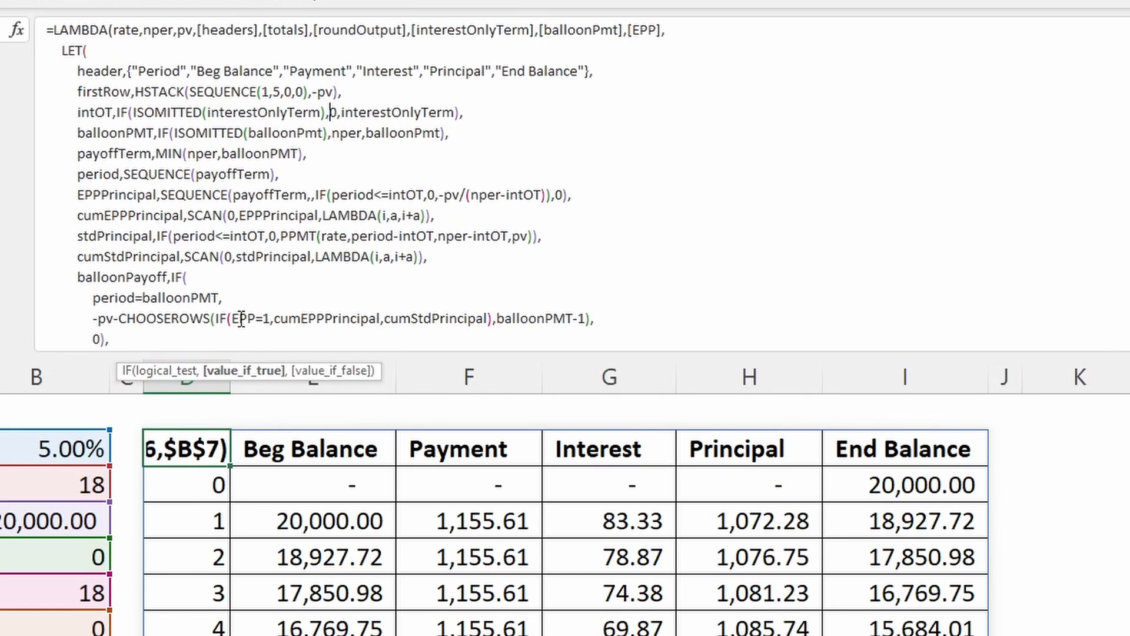
left_click(98, 114)
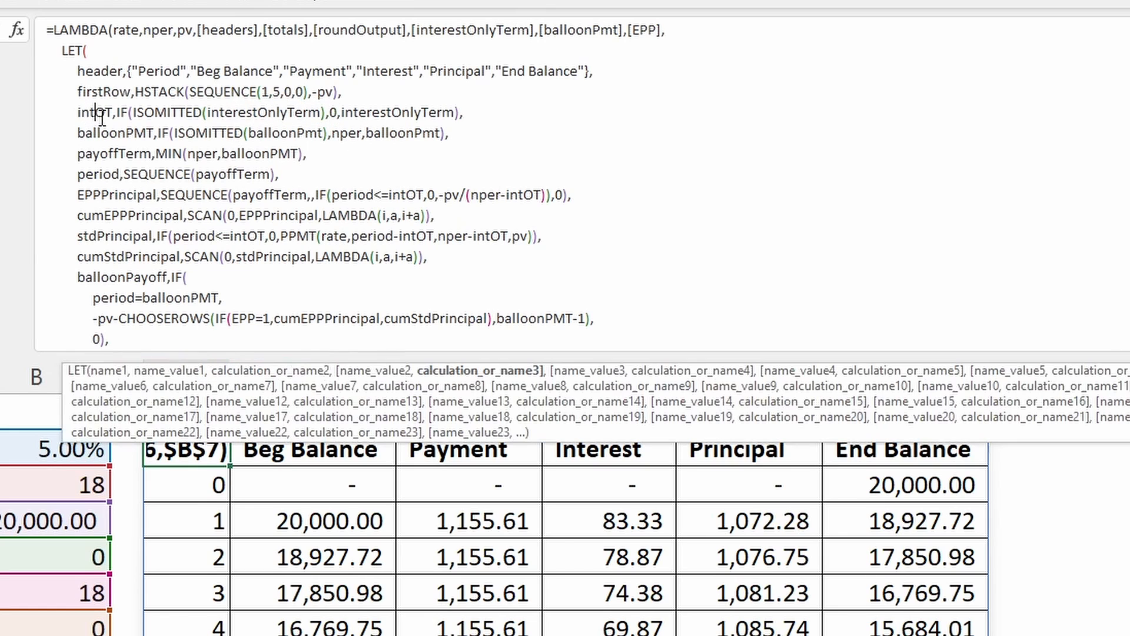
left_click(366, 112)
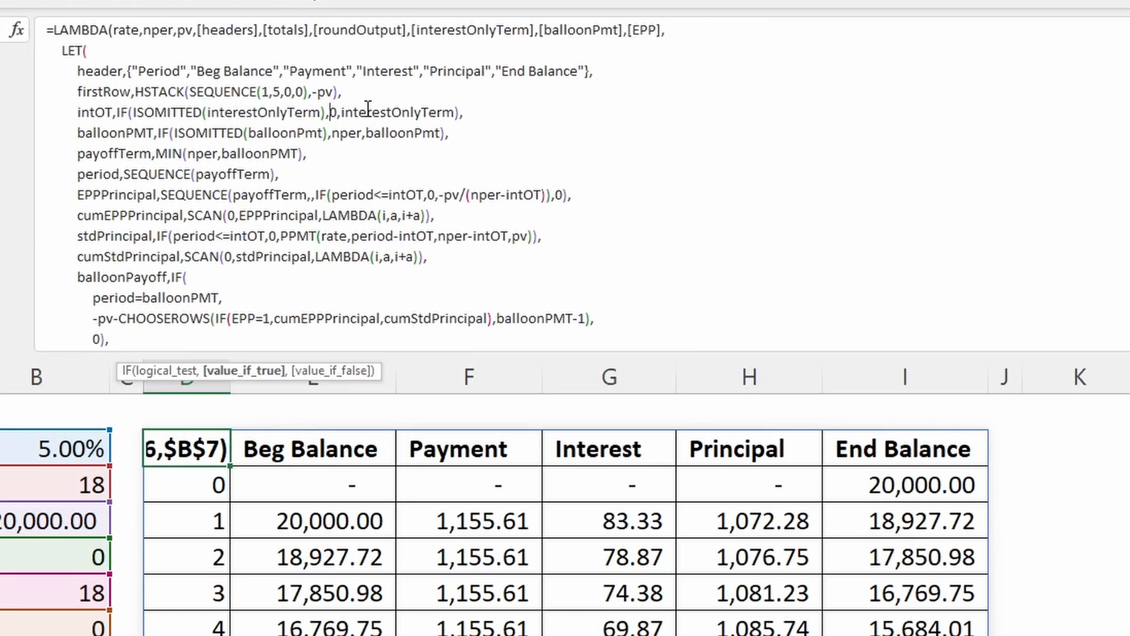
double_click(371, 112)
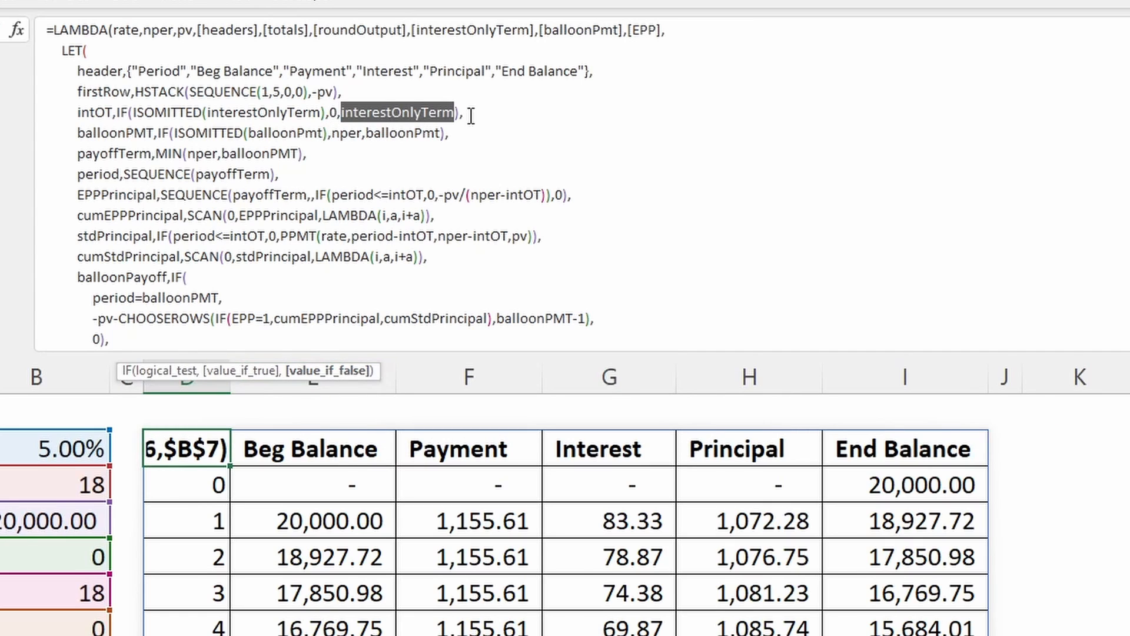
left_click(89, 112)
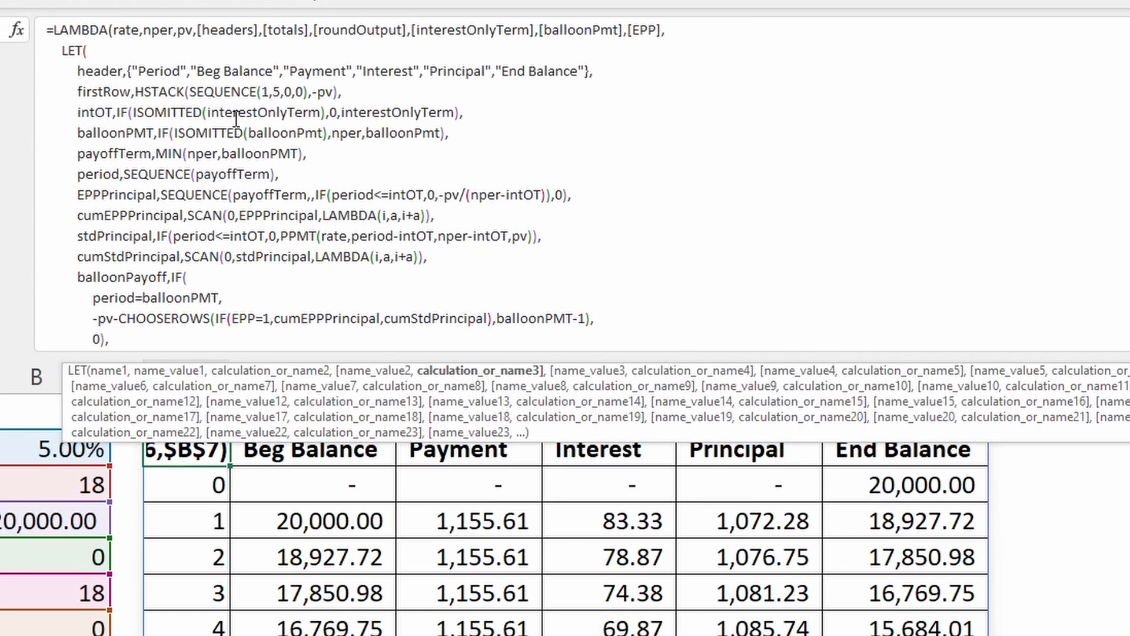
left_click(365, 110)
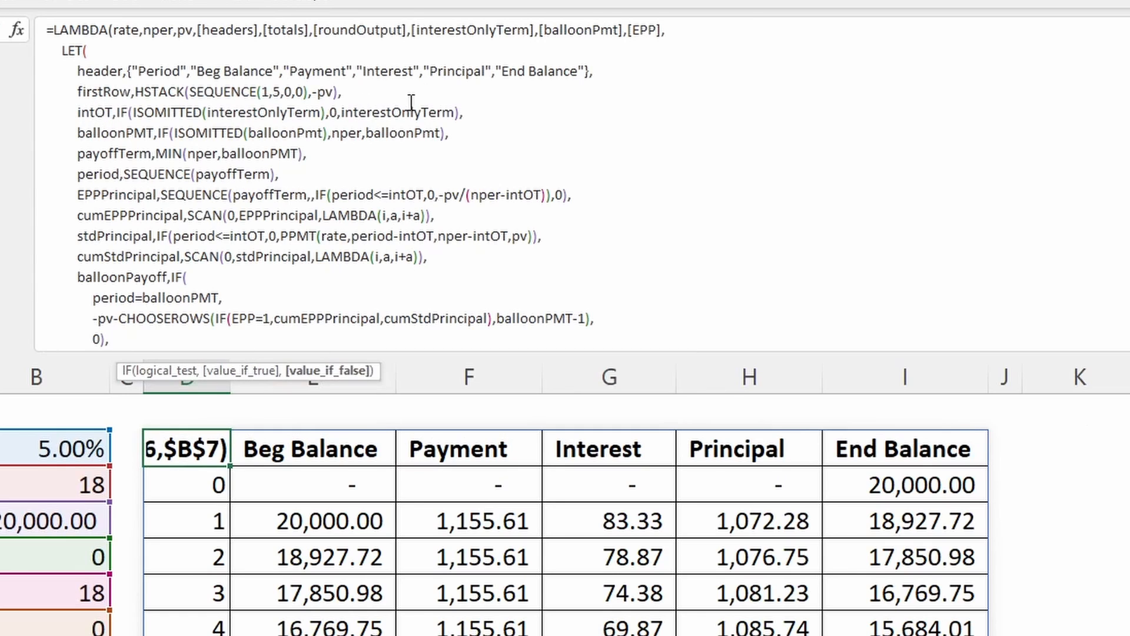
- Examine balloonPMT's IF function with its ISOMITTED test, nper and balloonPmt outcomes, and locate the matching optional LAMBDA parameter
left_click(110, 127)
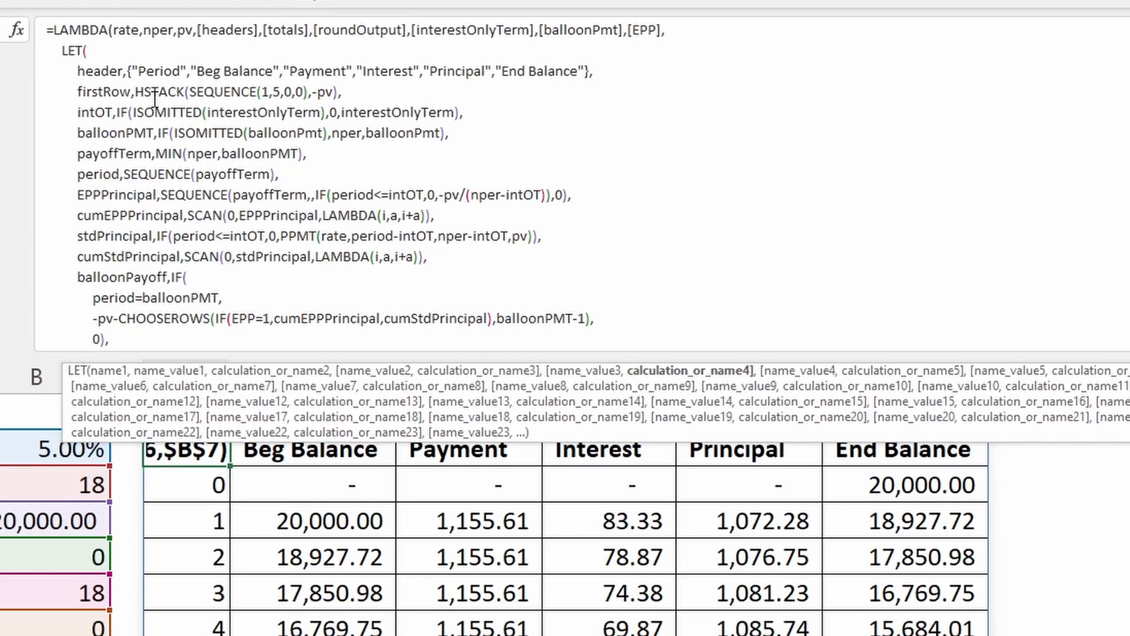
left_click(186, 133)
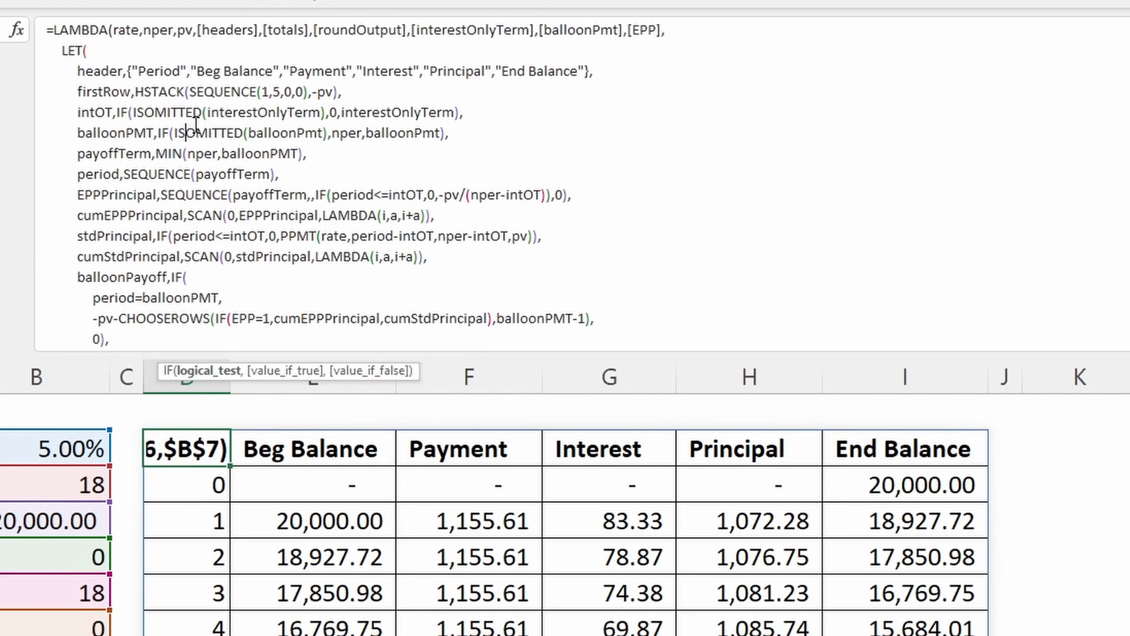
left_click(288, 134)
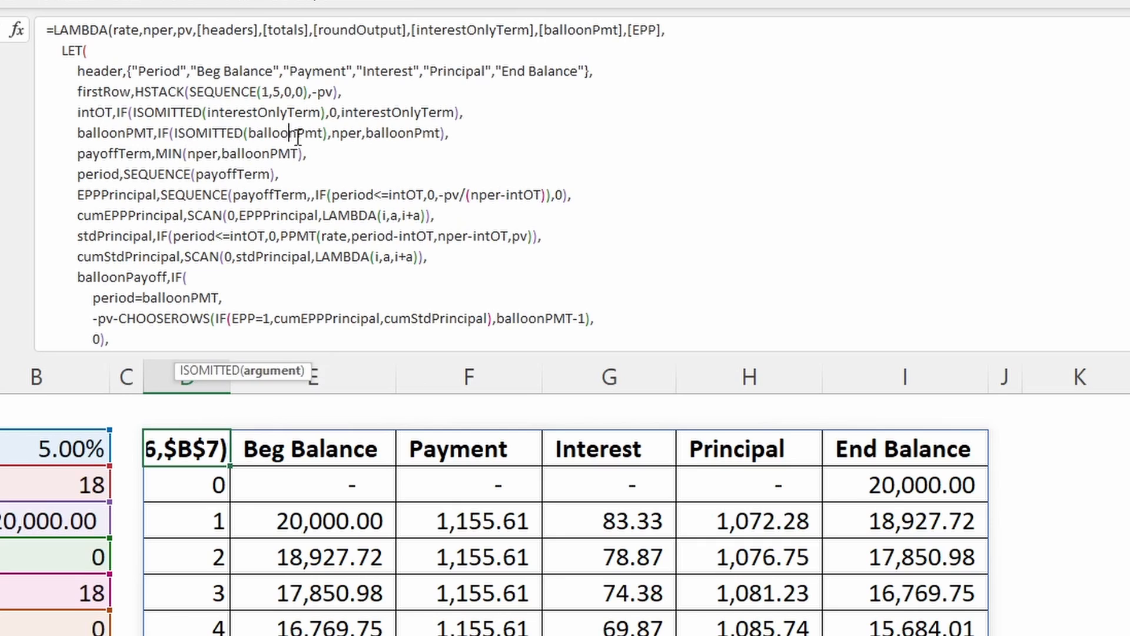
left_click(352, 133)
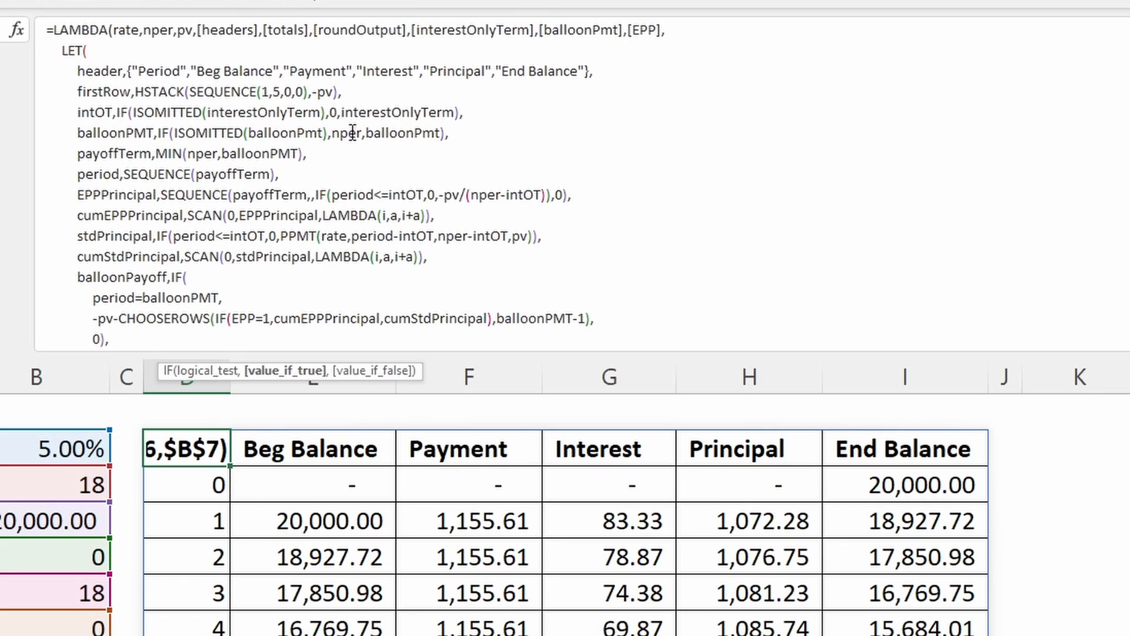
left_click(377, 132)
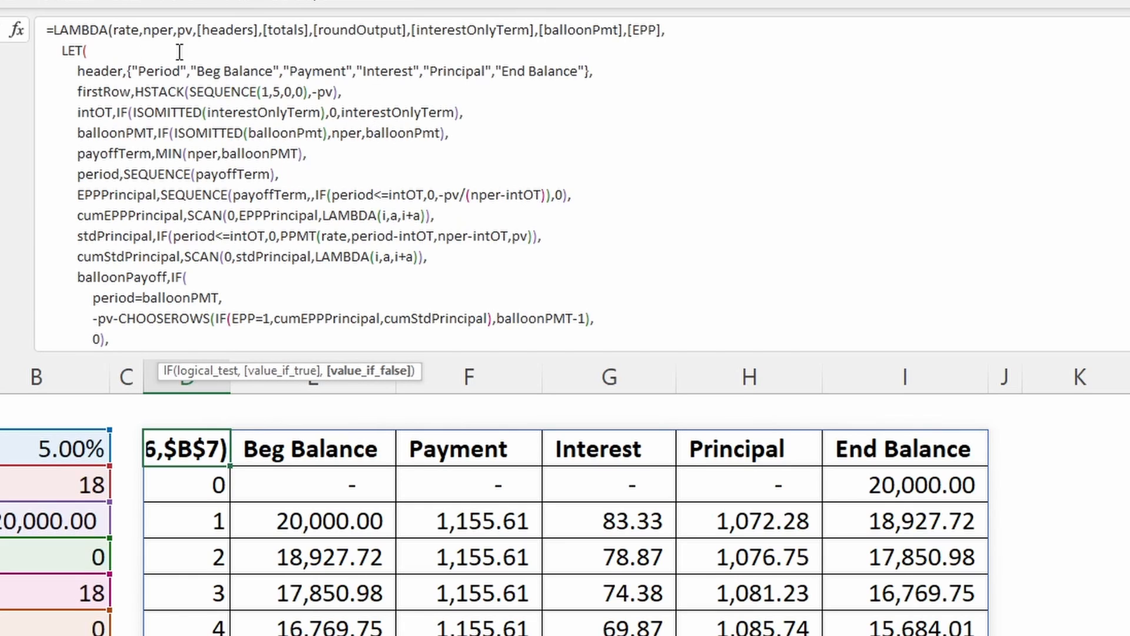
left_click(389, 133)
left_click(593, 29)
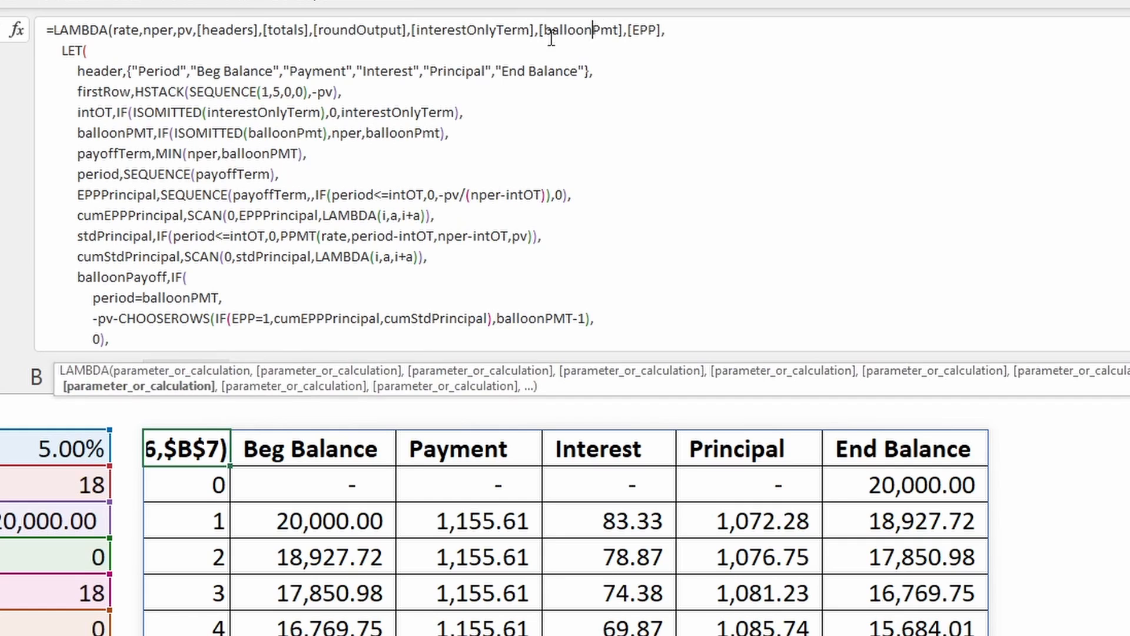
left_click(551, 34)
- Examine the payoffTerm name and its MIN function's arguments, nper and balloonPMT
left_click(143, 156)
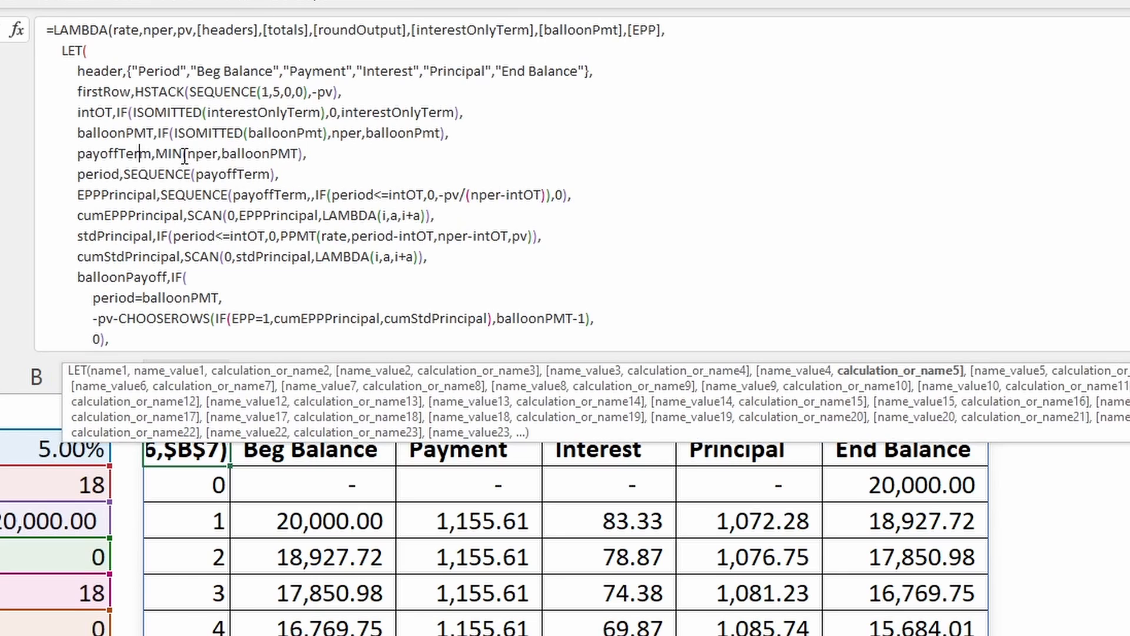
left_click(166, 155)
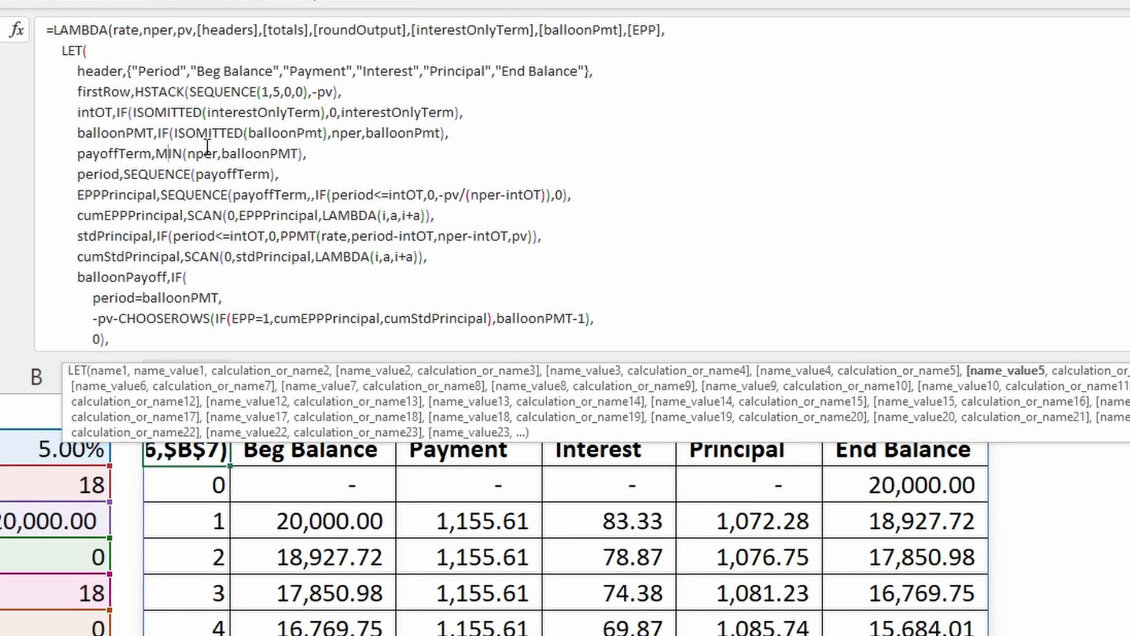
left_click(204, 152)
left_click(244, 155)
left_click(216, 154)
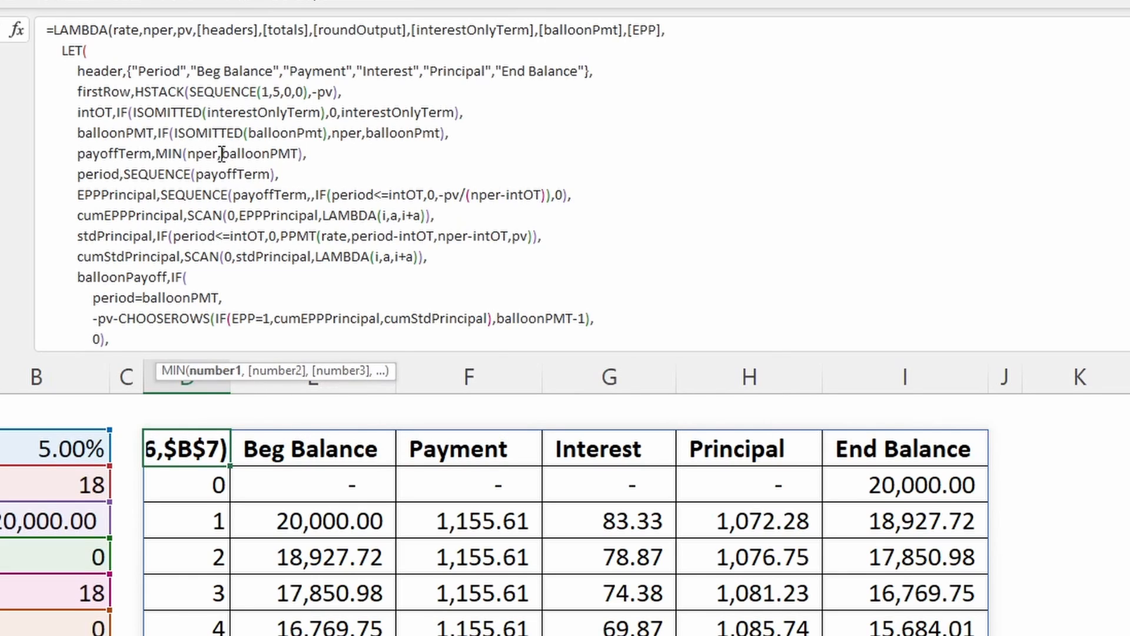
left_click(257, 155)
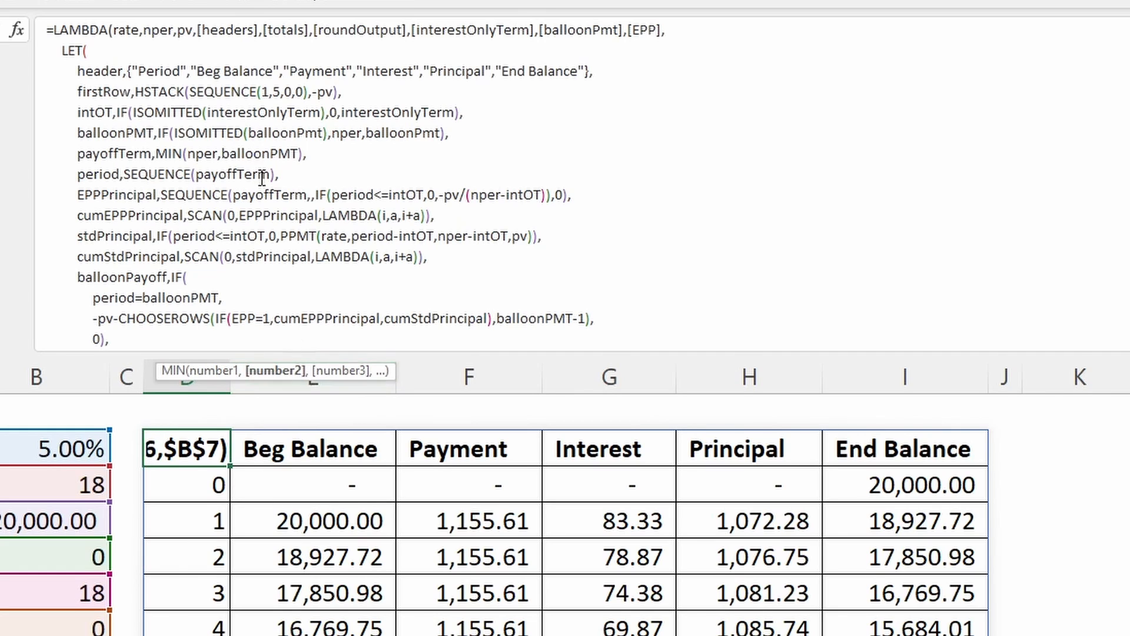
- Examine the period name and how its SEQUENCE function takes payoffTerm as the rows argument
left_click(104, 174)
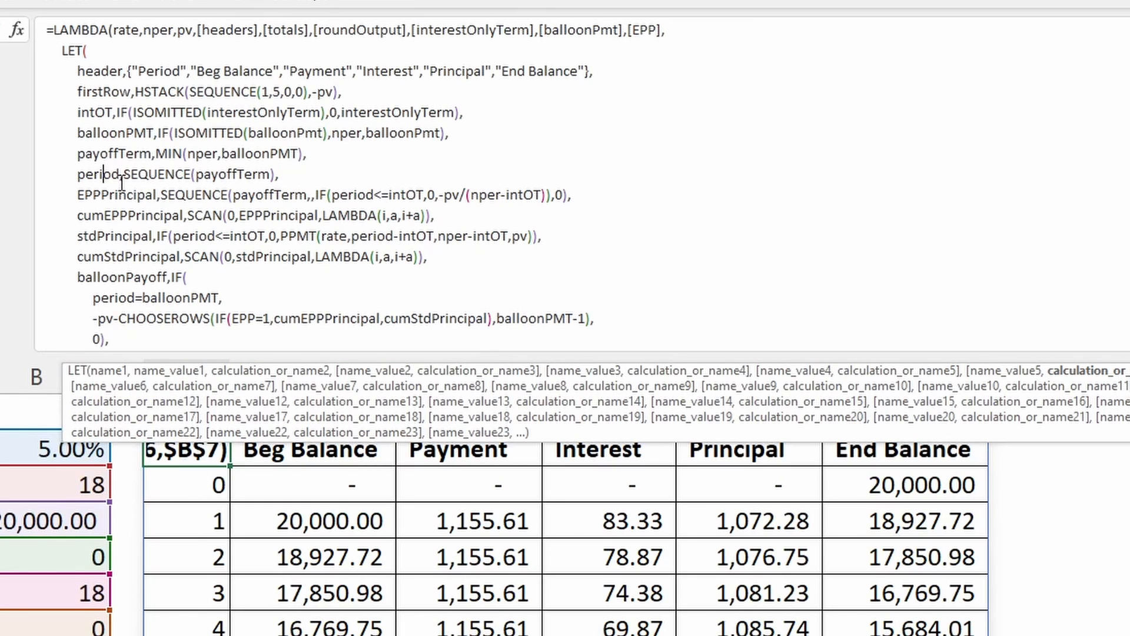
left_click(180, 173)
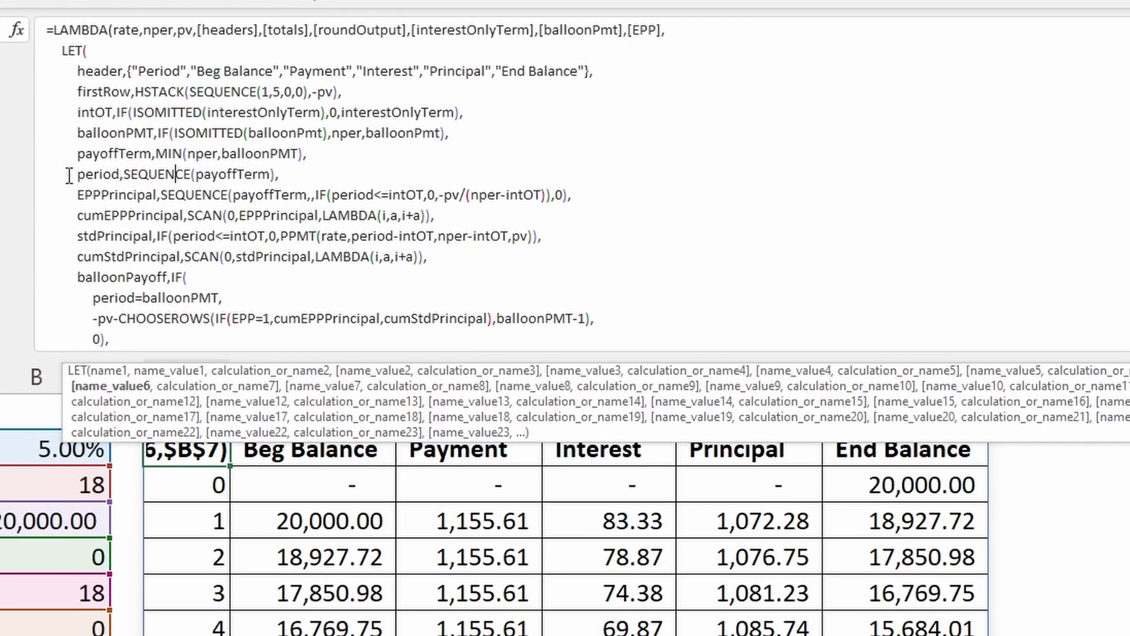
left_click(132, 152)
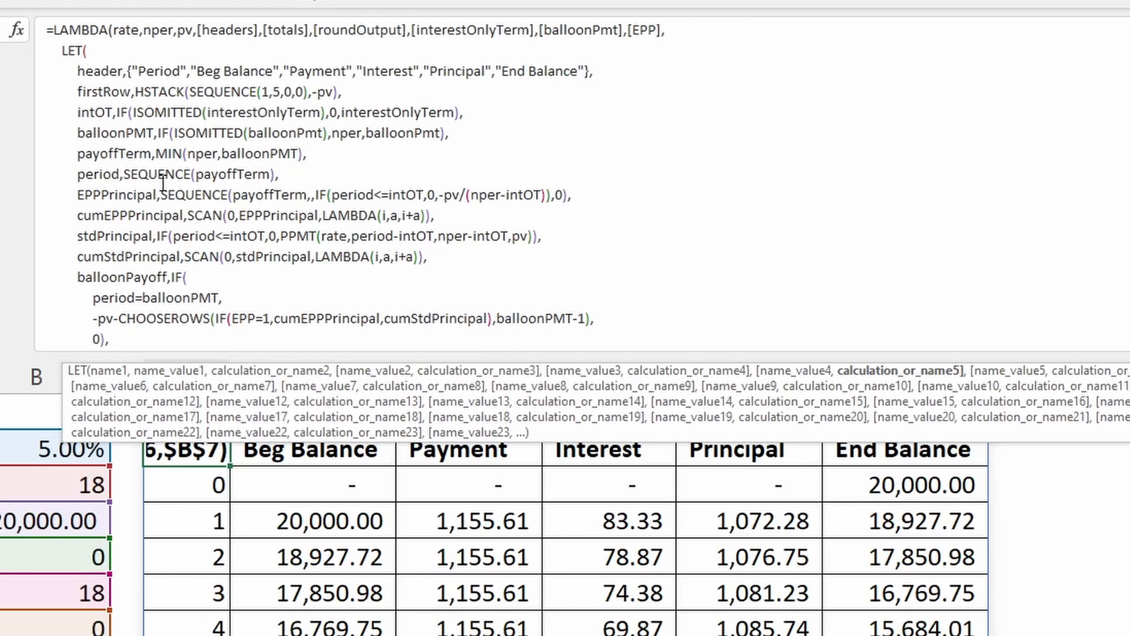
left_click(217, 175)
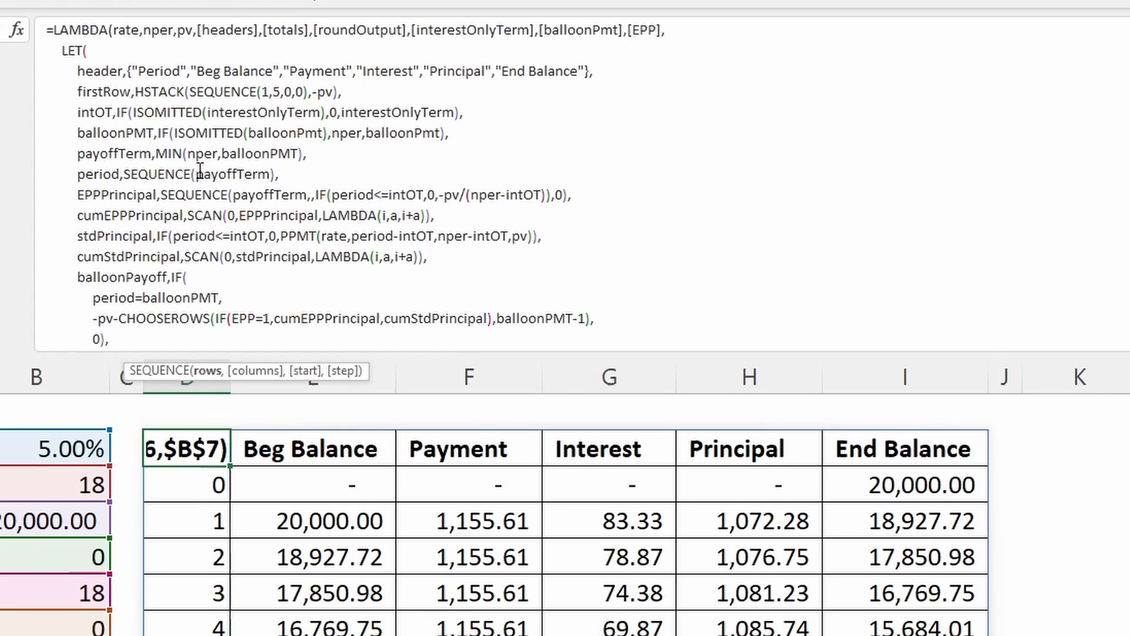
- Review the period, firstRow and payoffTerm names, and locate the EPPPrincipal and stdPrincipal names in the LET formula
left_click(144, 174)
left_click(132, 92)
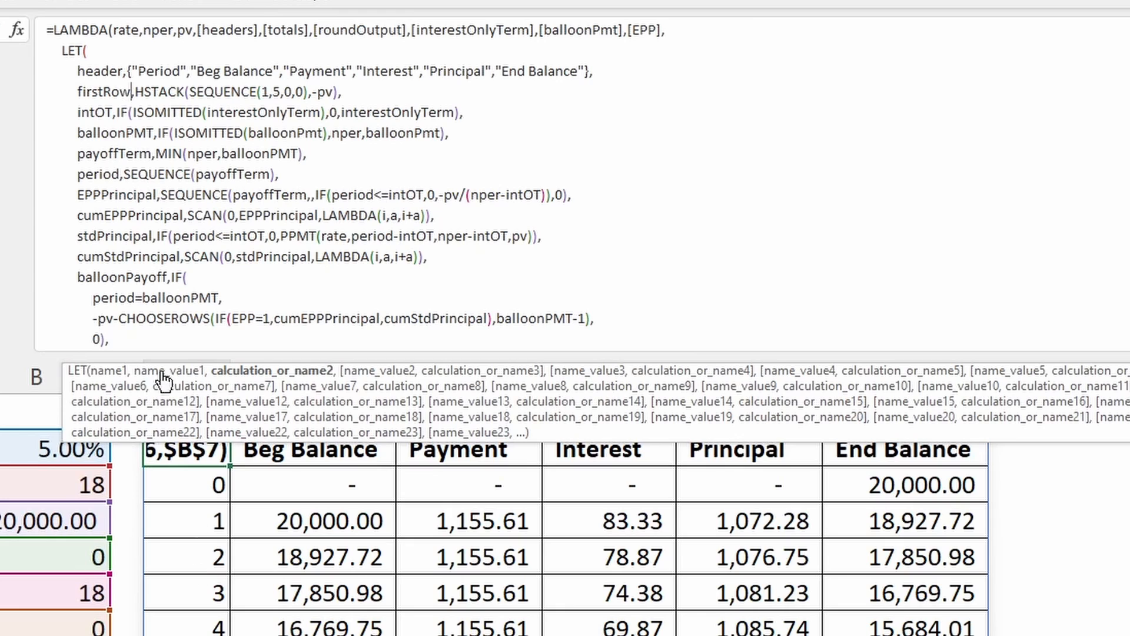
left_click(123, 154)
left_click(120, 195)
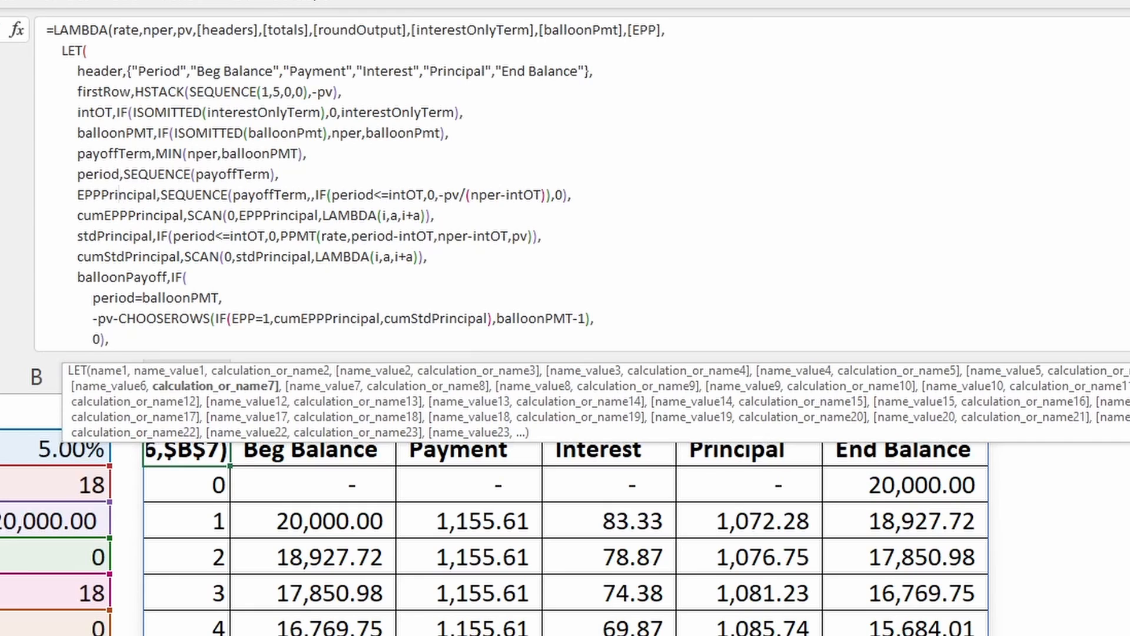
left_click(134, 237)
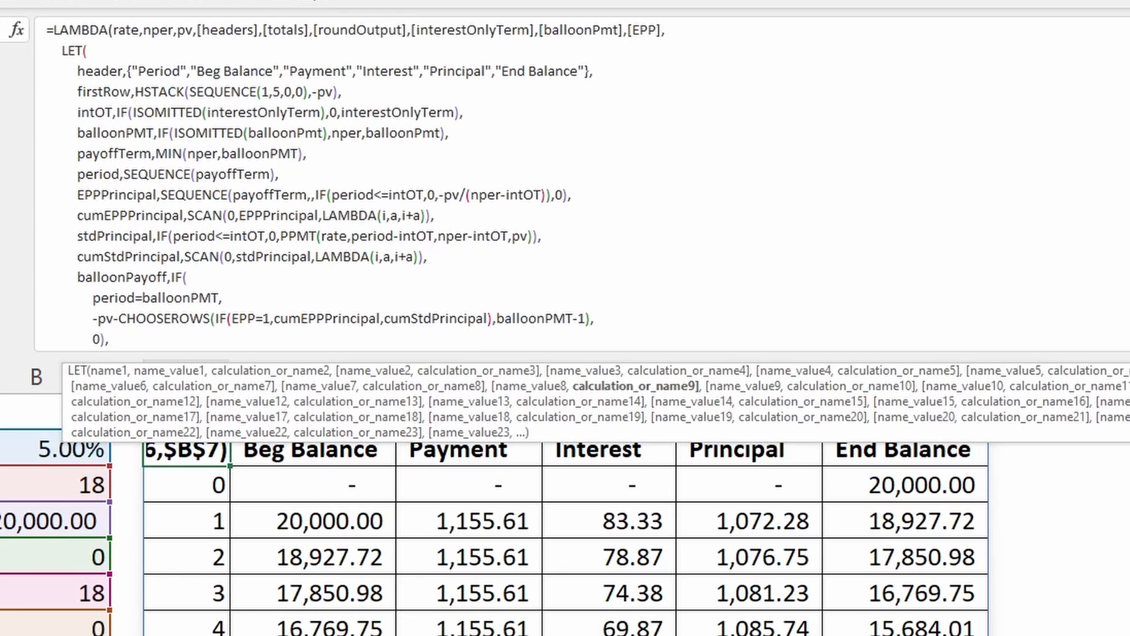
- Examine the EPPPrincipal name and its SEQUENCE function's rows argument, payoffTerm, and the IF function supplying the start argument
left_click(147, 187)
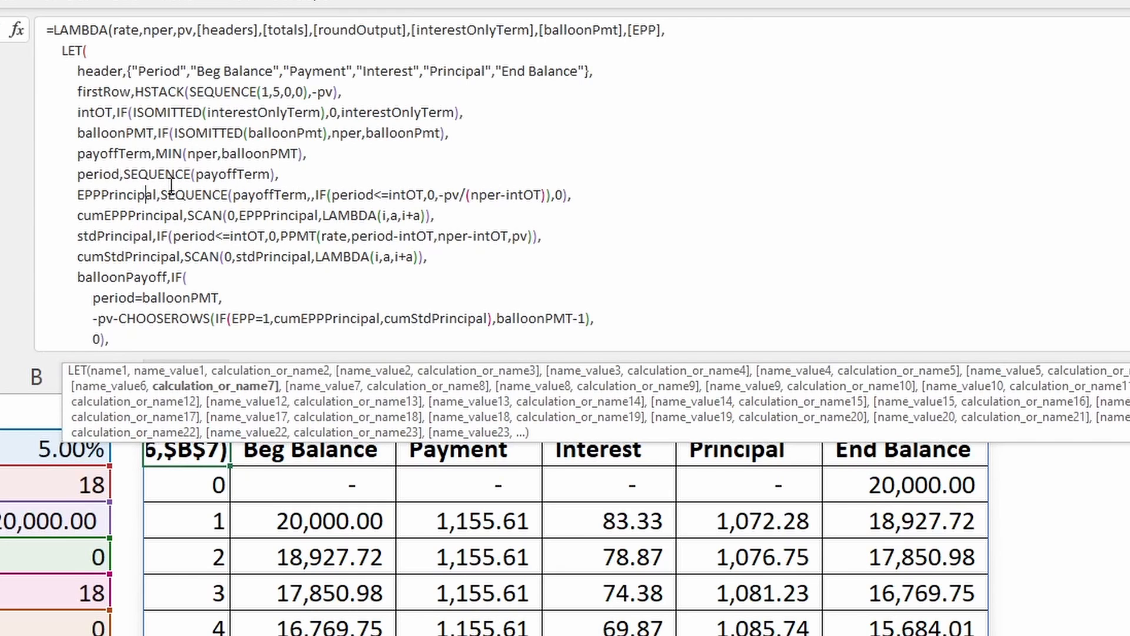
left_click(204, 193)
left_click(149, 190)
left_click(198, 192)
left_click(286, 195)
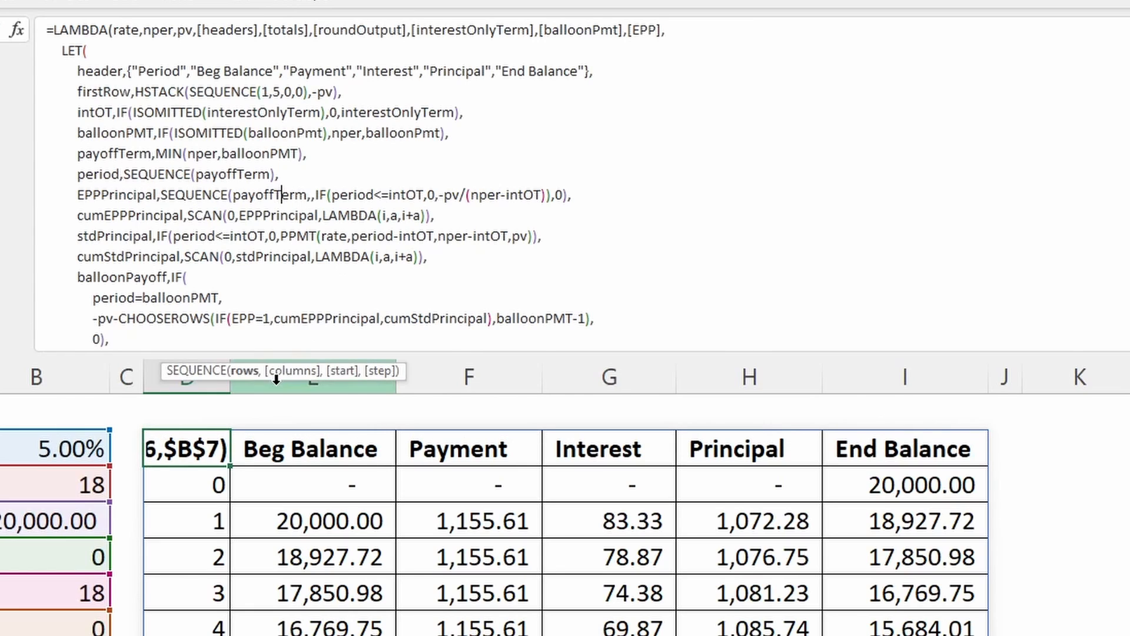
left_click(259, 371)
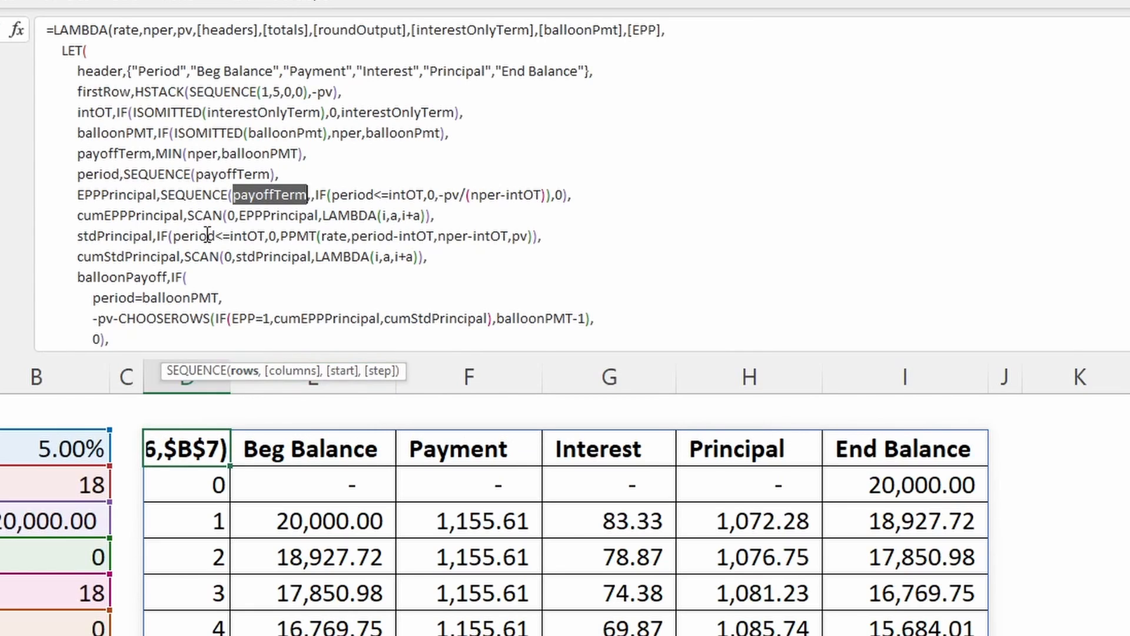
left_click(323, 195)
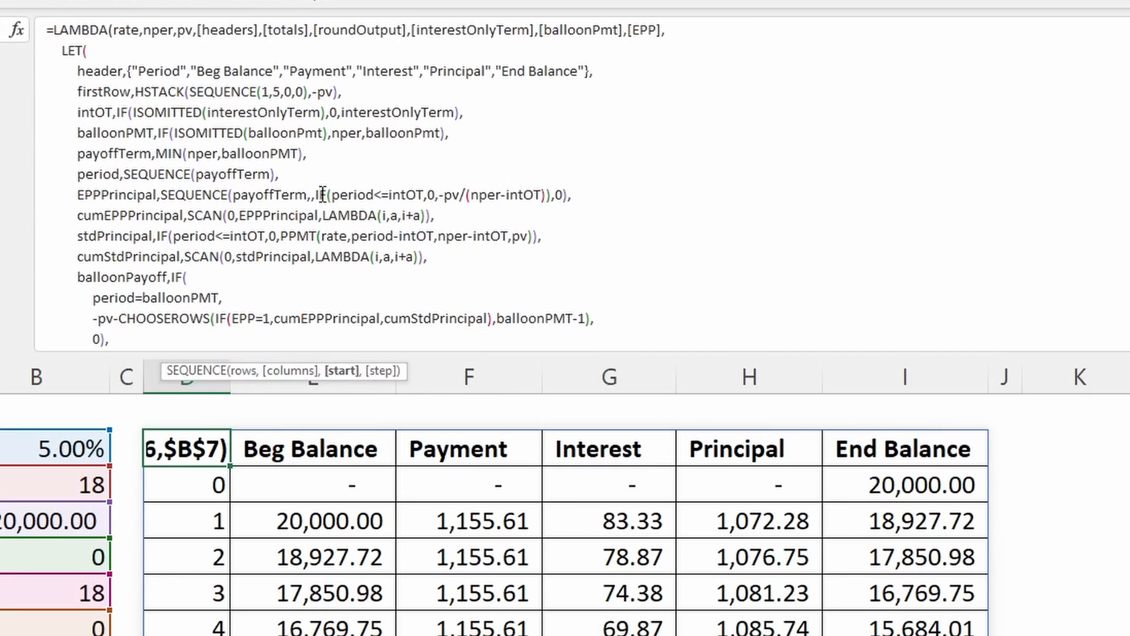
left_click(352, 384)
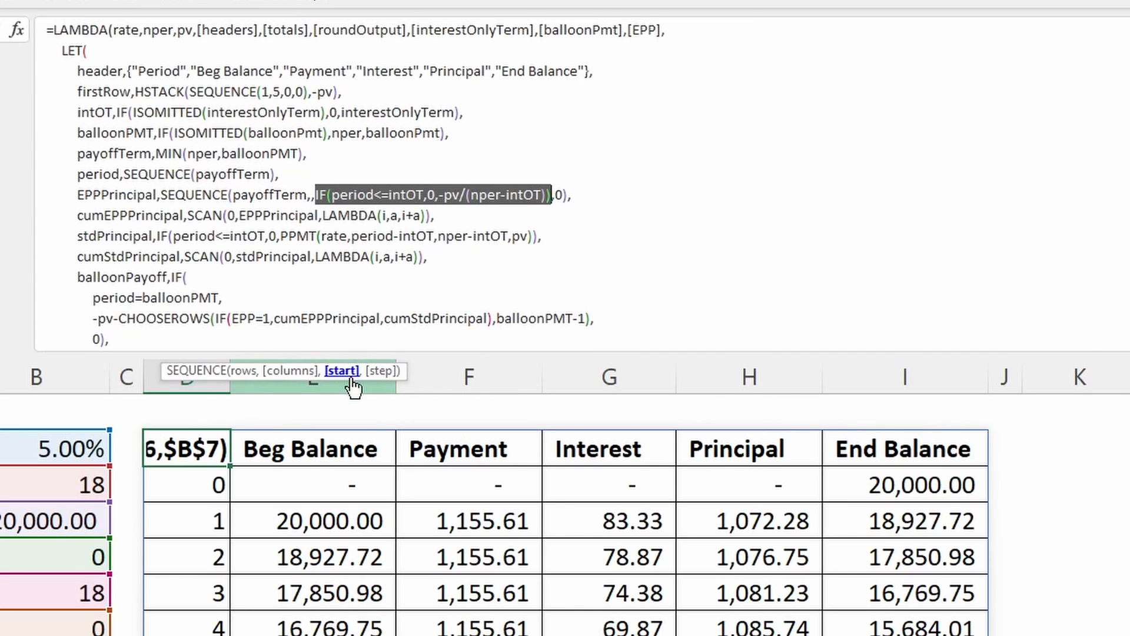
- Examine the test period<=intOT, both outcomes of EPPPrincipal's IF function, and the SEQUENCE step argument of 0
left_click(377, 193)
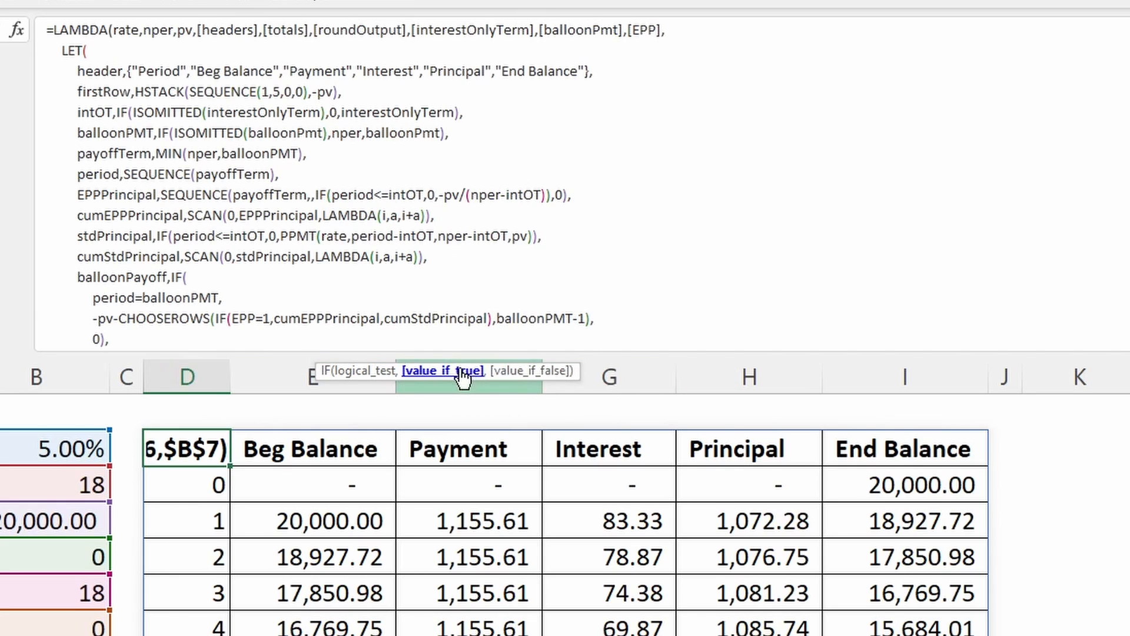
left_click(443, 370)
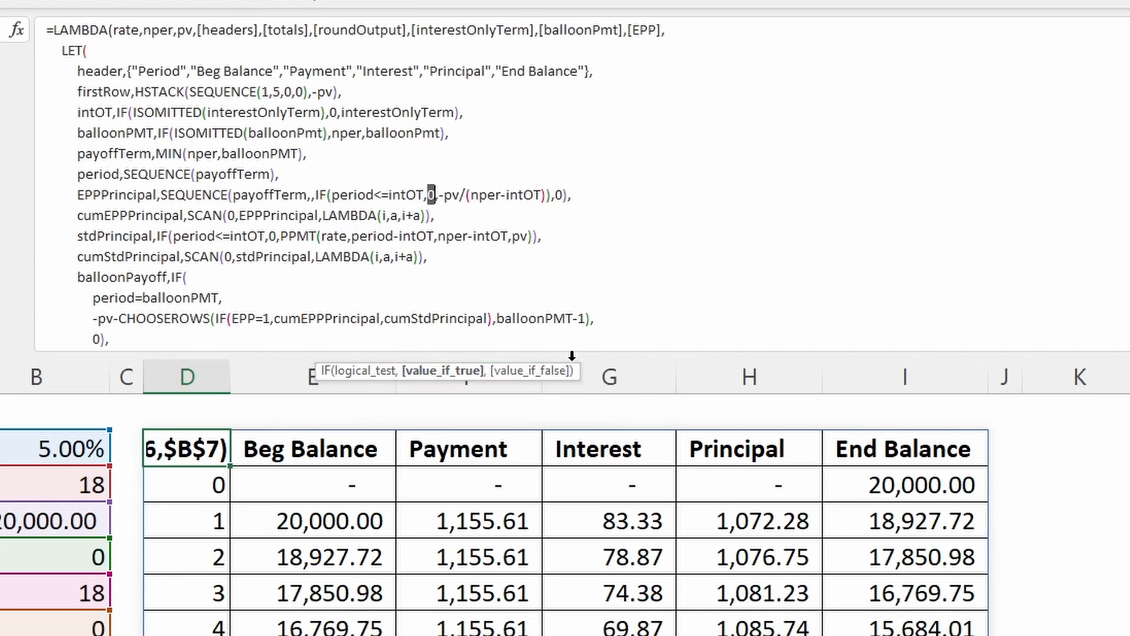
left_click(540, 372)
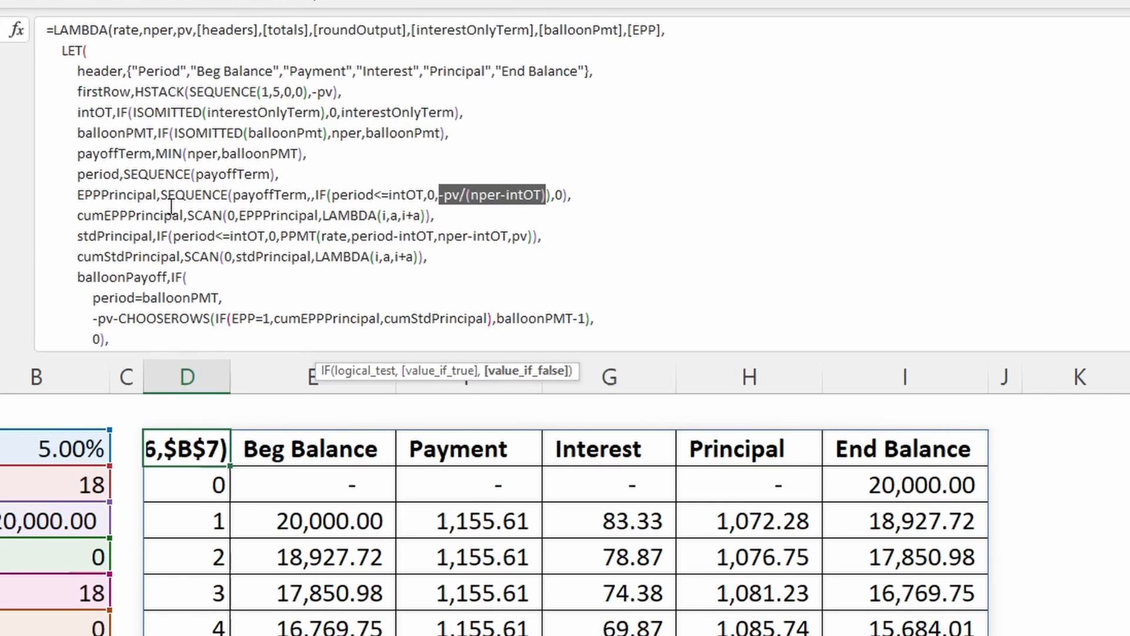
left_click(559, 187)
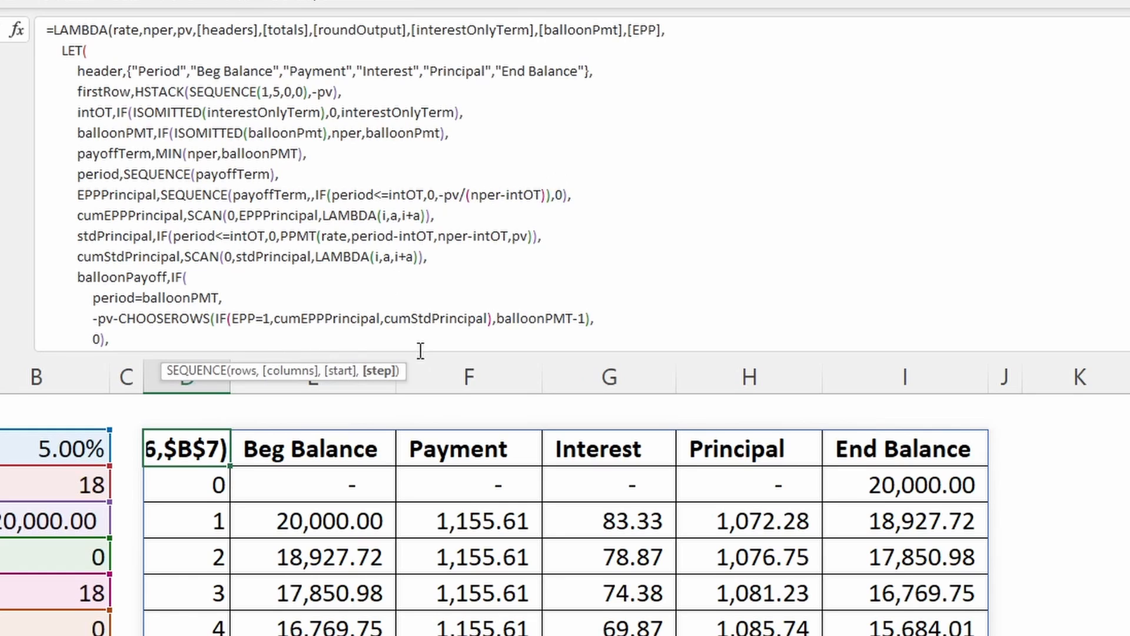
left_click(380, 371)
- Examine the cumEPPPrincipal name and its SCAN function's initial value, 0, and array, EPPPrincipal
left_click(168, 219)
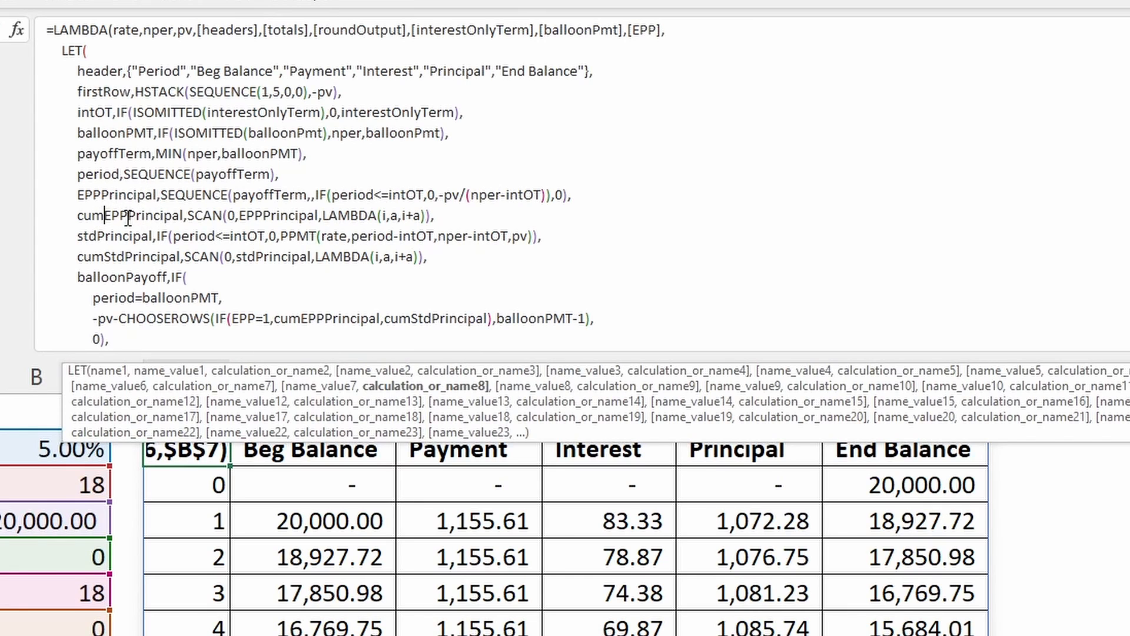
left_click(215, 216)
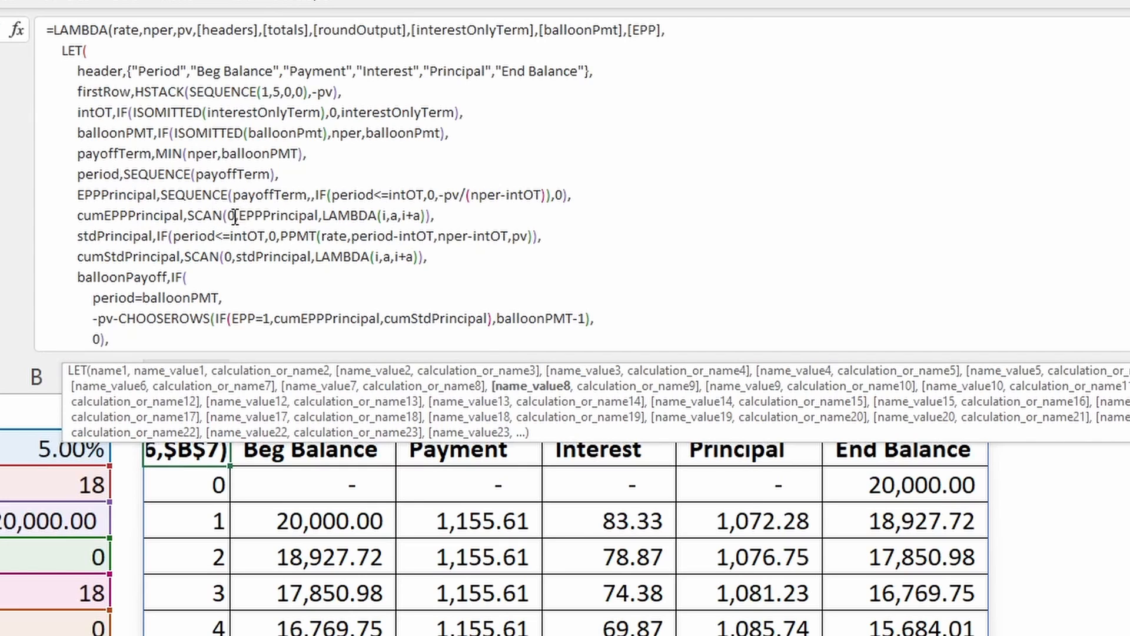
left_click(234, 216)
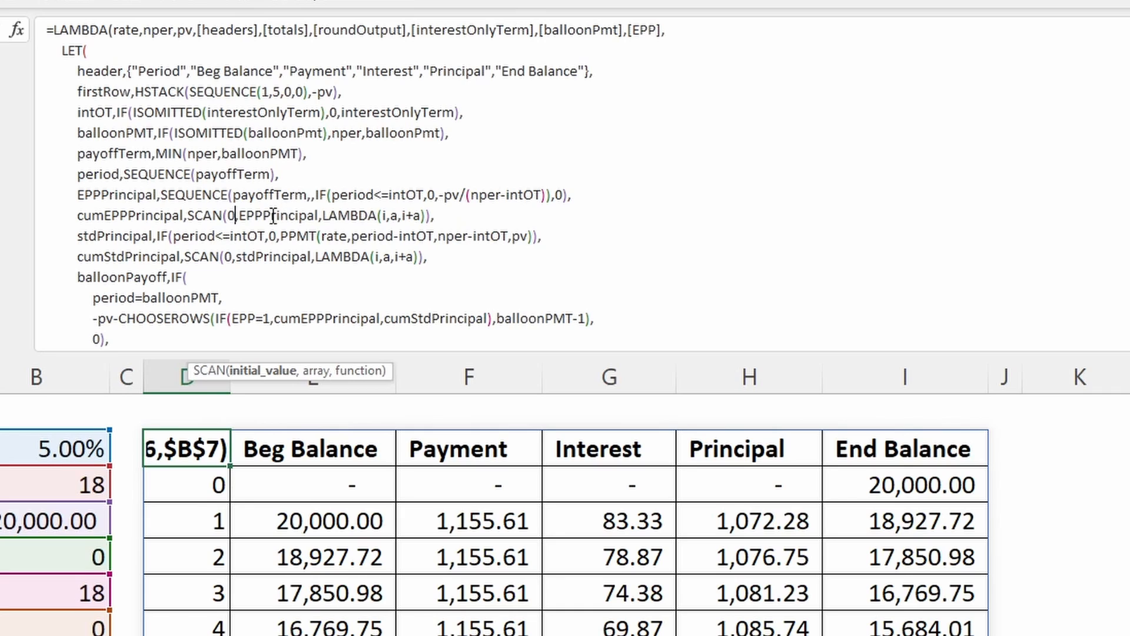
left_click(268, 371)
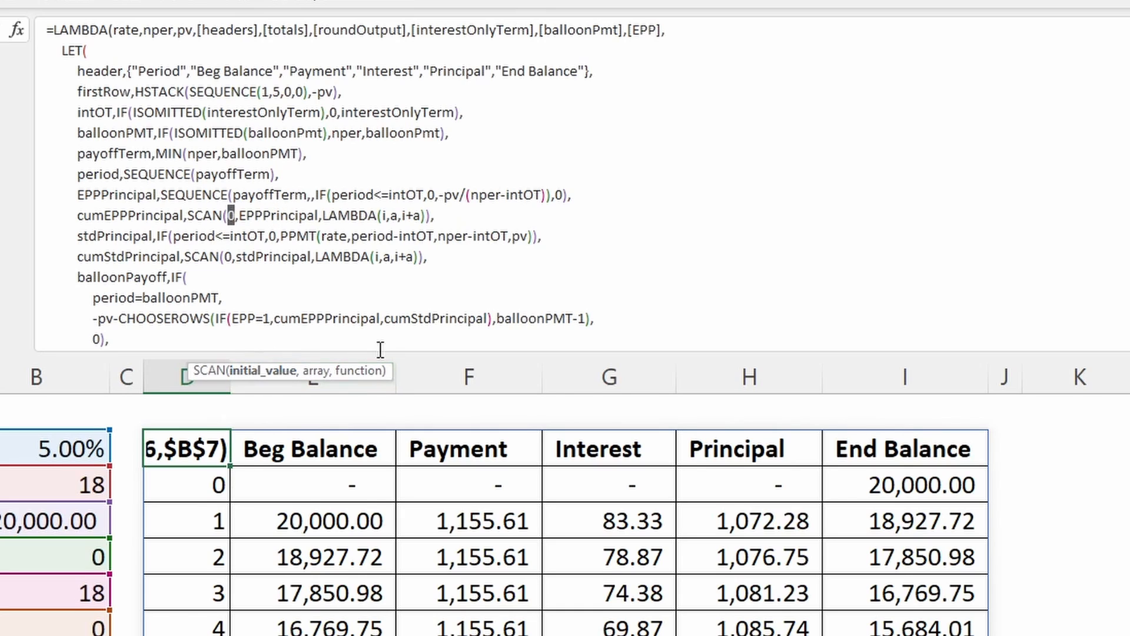
left_click(313, 371)
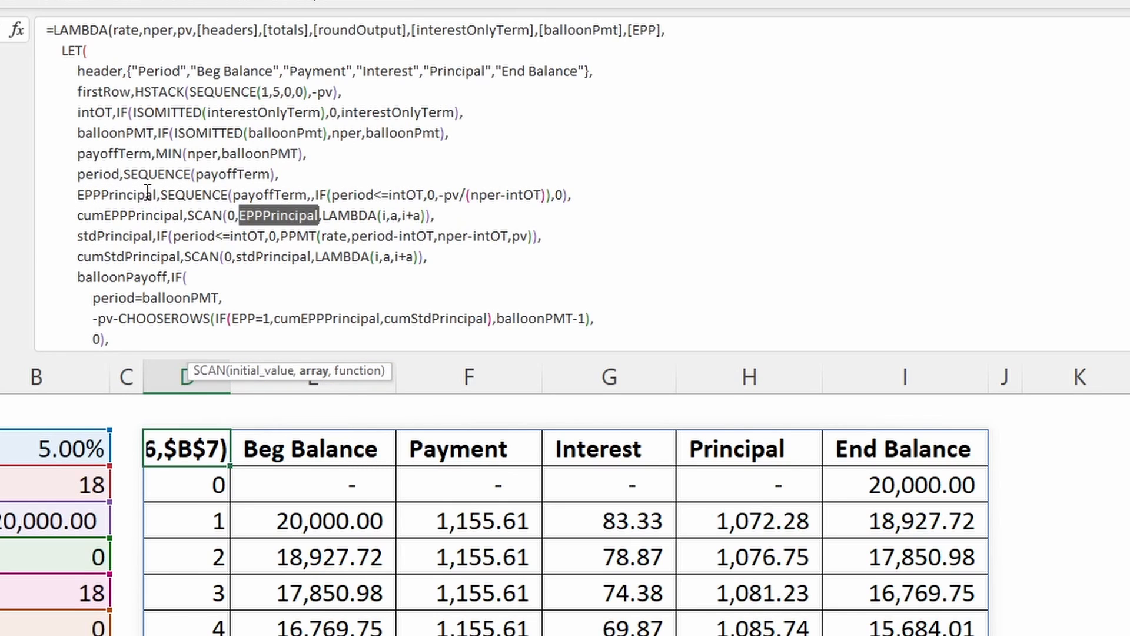
- Examine the LAMBDA in cumEPPPrincipal's SCAN function, covering parameters i and a and the calculation i+a
left_click(342, 214)
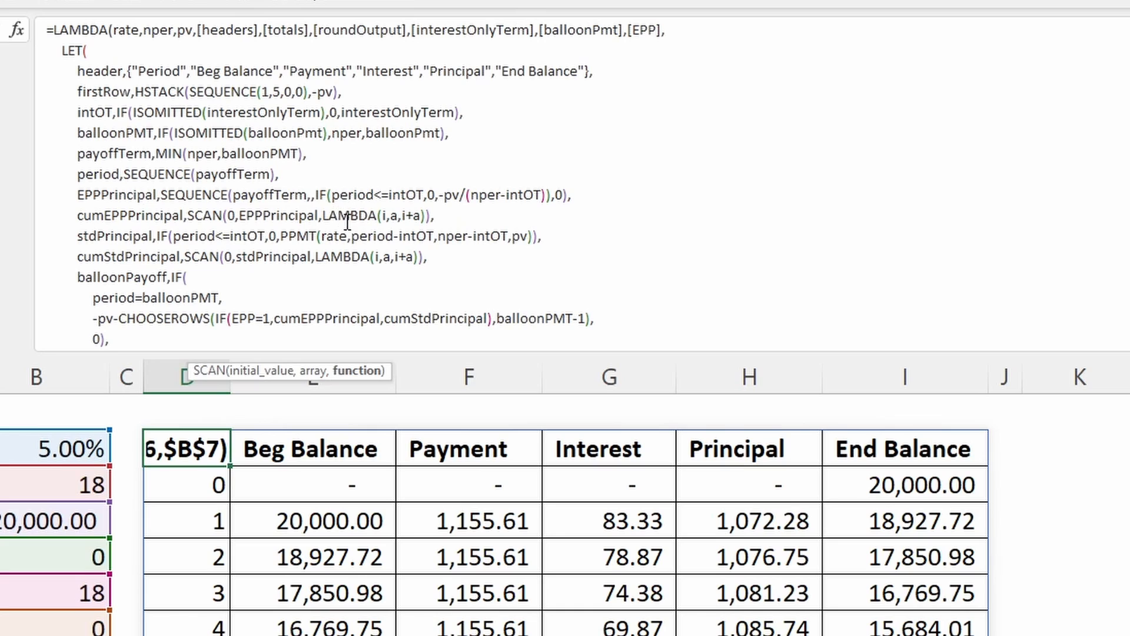
left_click(386, 216)
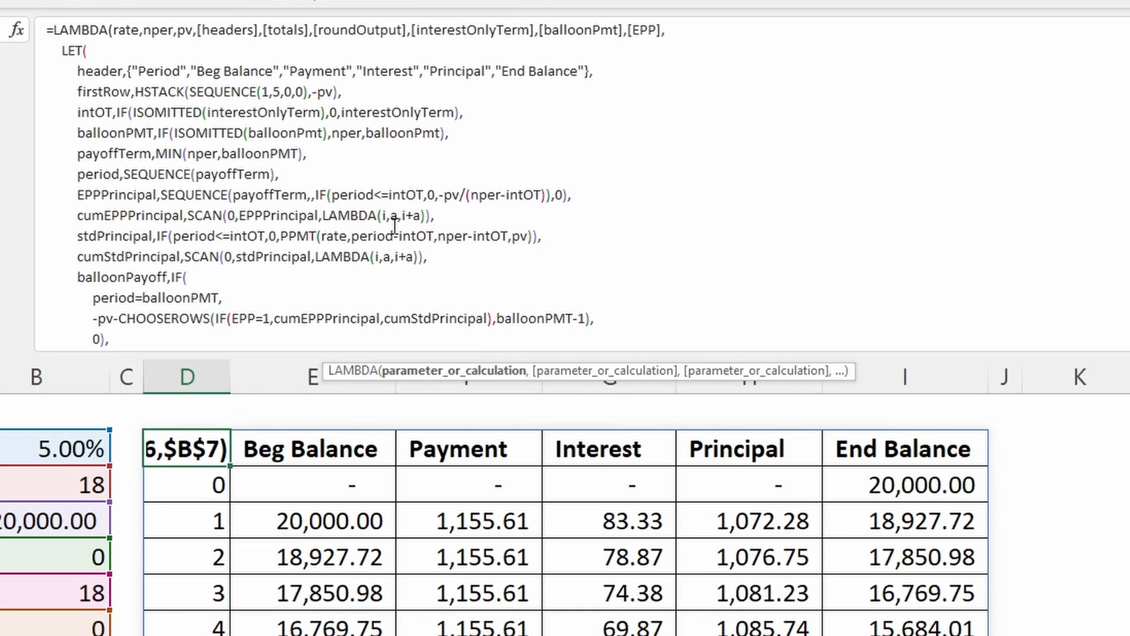
left_click(399, 216)
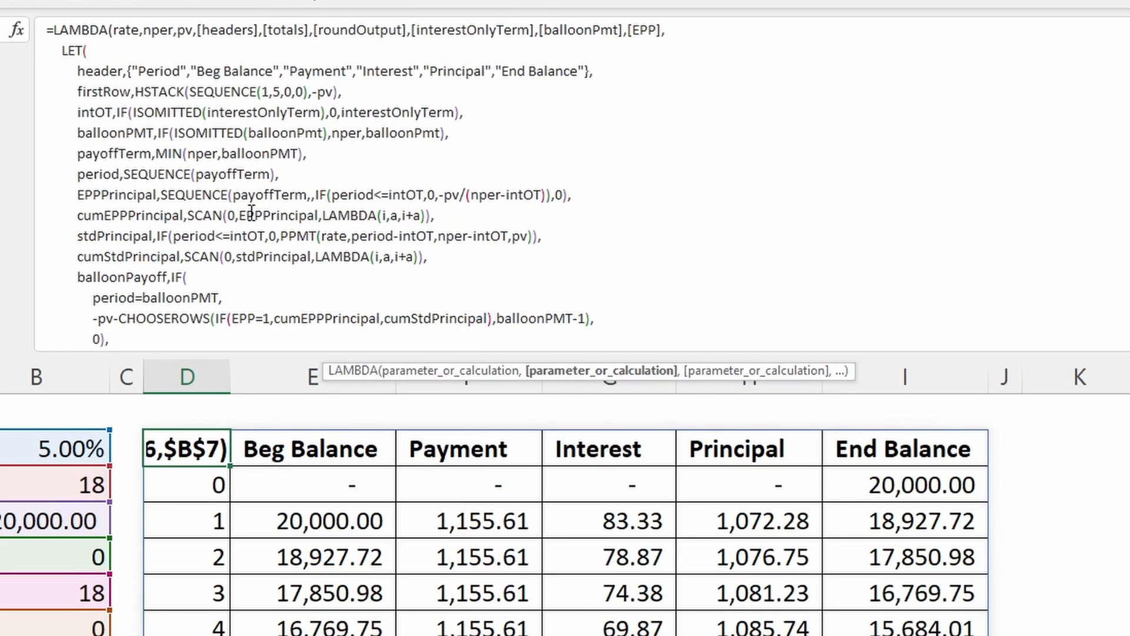
left_click(407, 214)
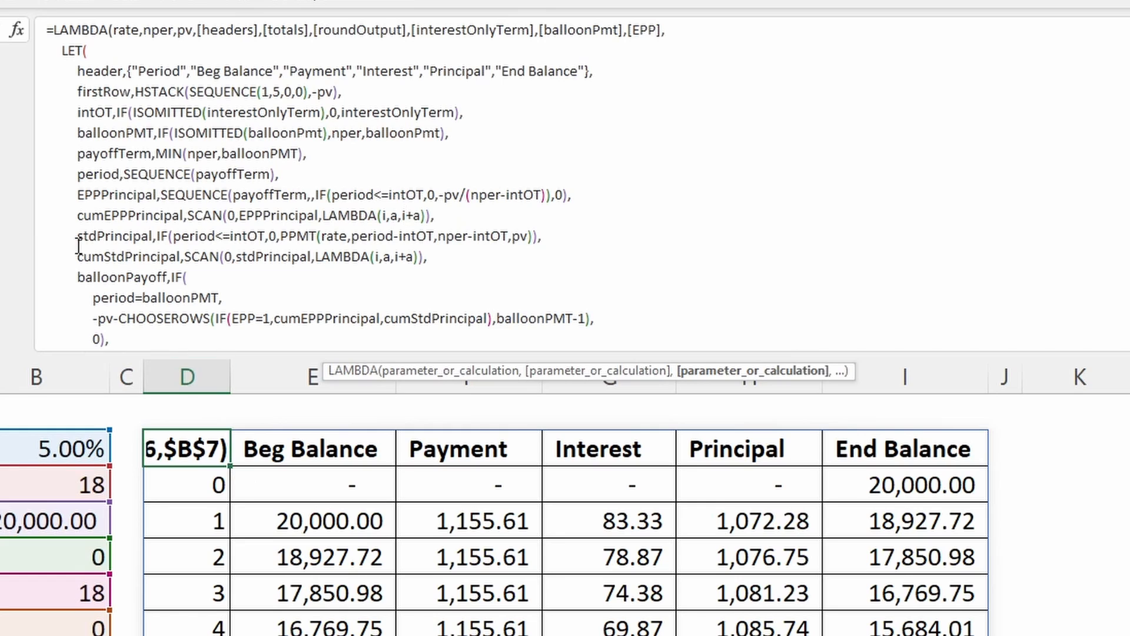
left_click(152, 215)
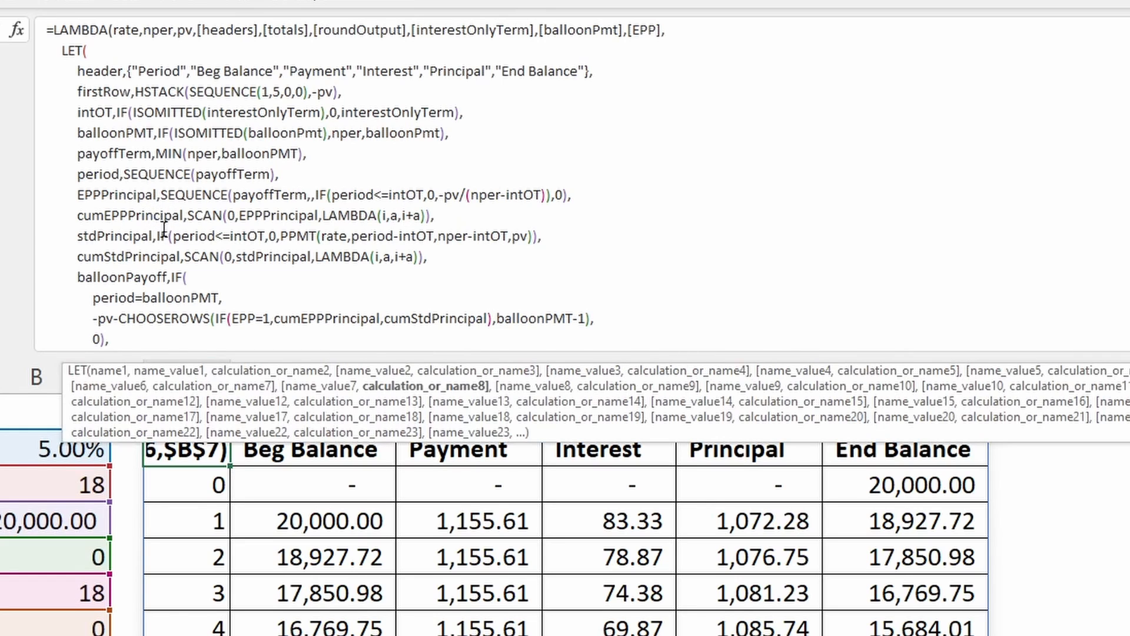
- Examine the stdPrincipal name and its IF function's test period<=intOT, true value 0 and PPMT false value
left_click(118, 238)
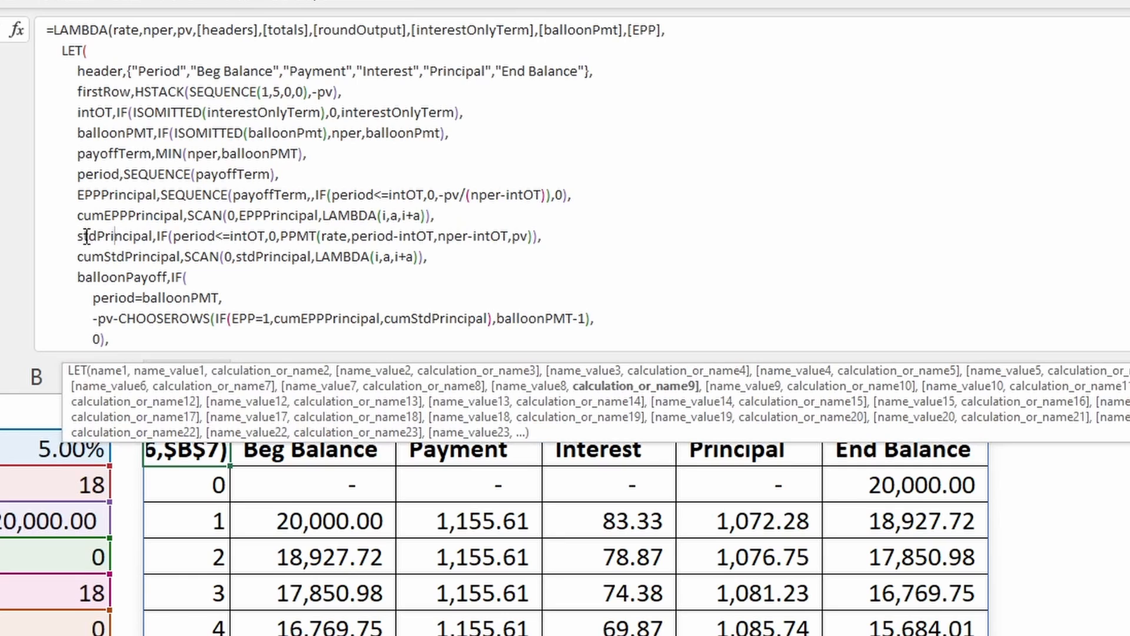
left_click(199, 236)
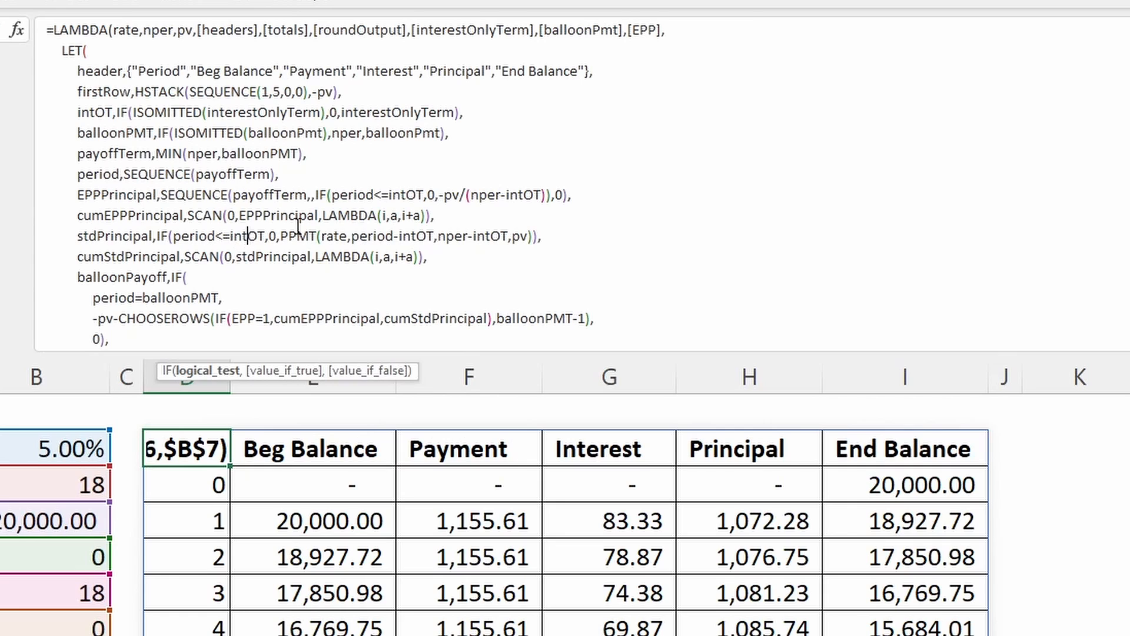
left_click(247, 236)
left_click(277, 234)
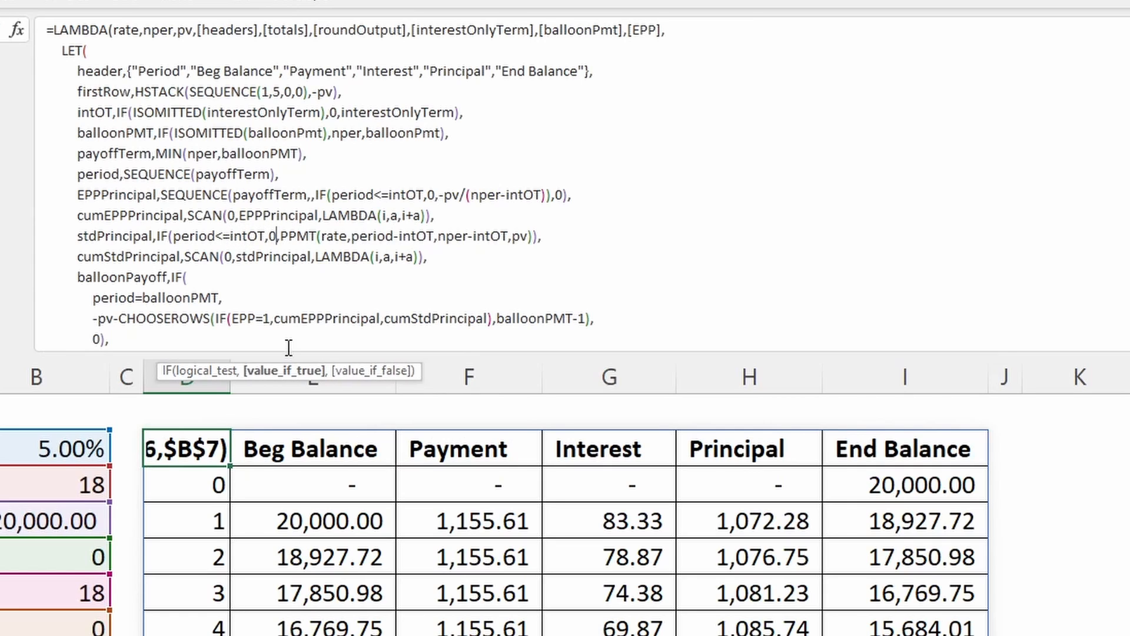
left_click(369, 371)
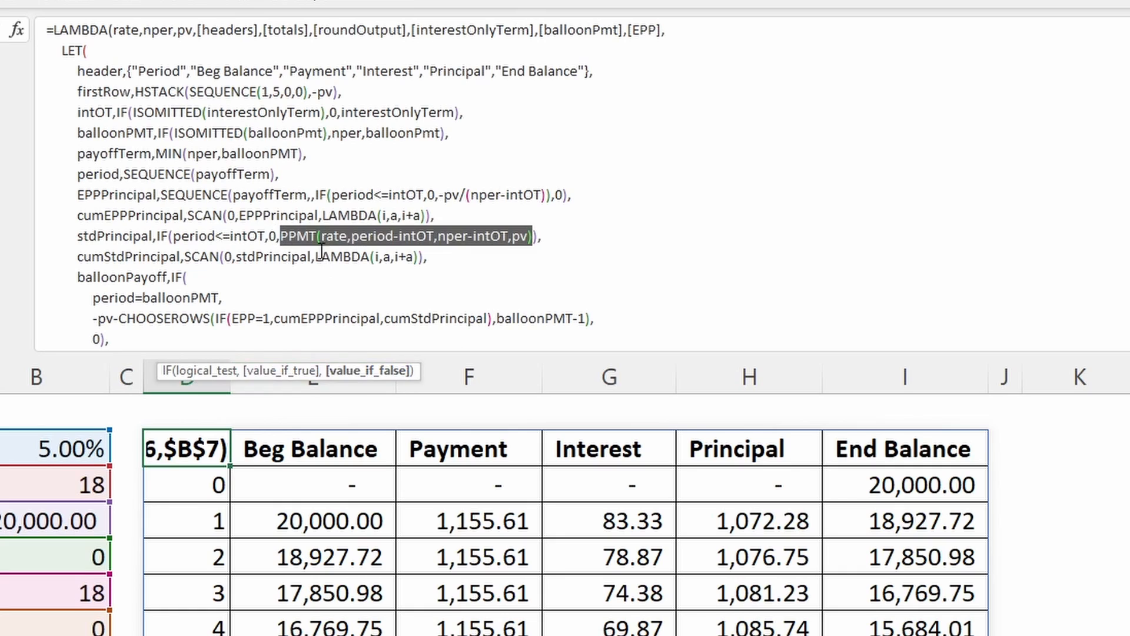
- Examine the rate and per arguments of stdPrincipal's PPMT function, relating period-intOT to the period name
left_click_drag(280, 235, 318, 236)
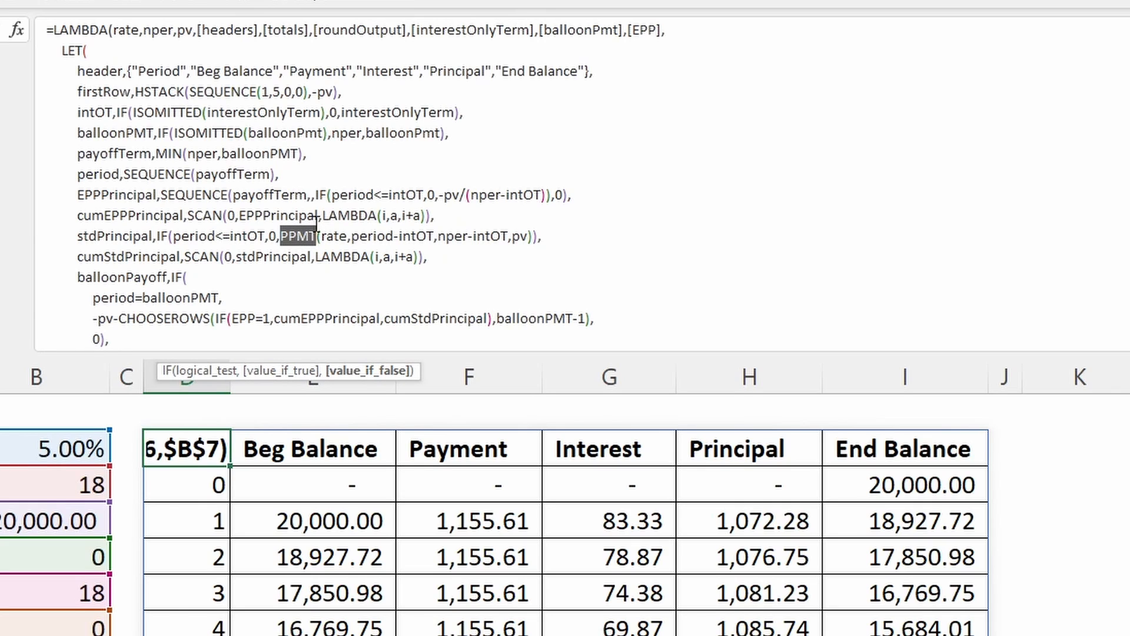
left_click(333, 235)
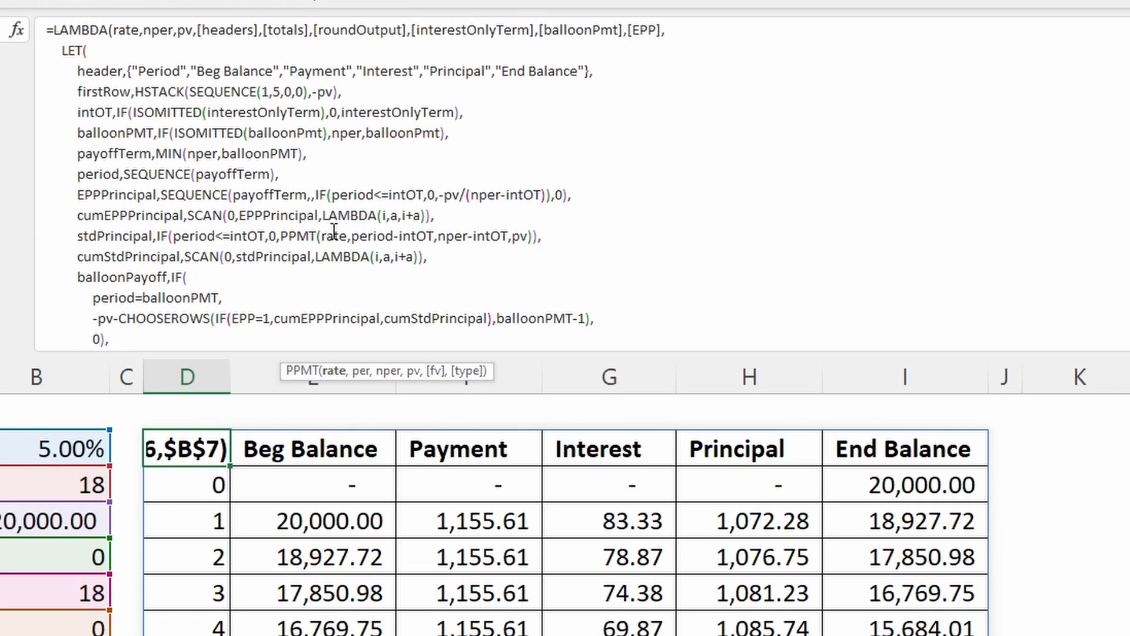
left_click(333, 371)
left_click(92, 178)
left_click(326, 233)
left_click(386, 234)
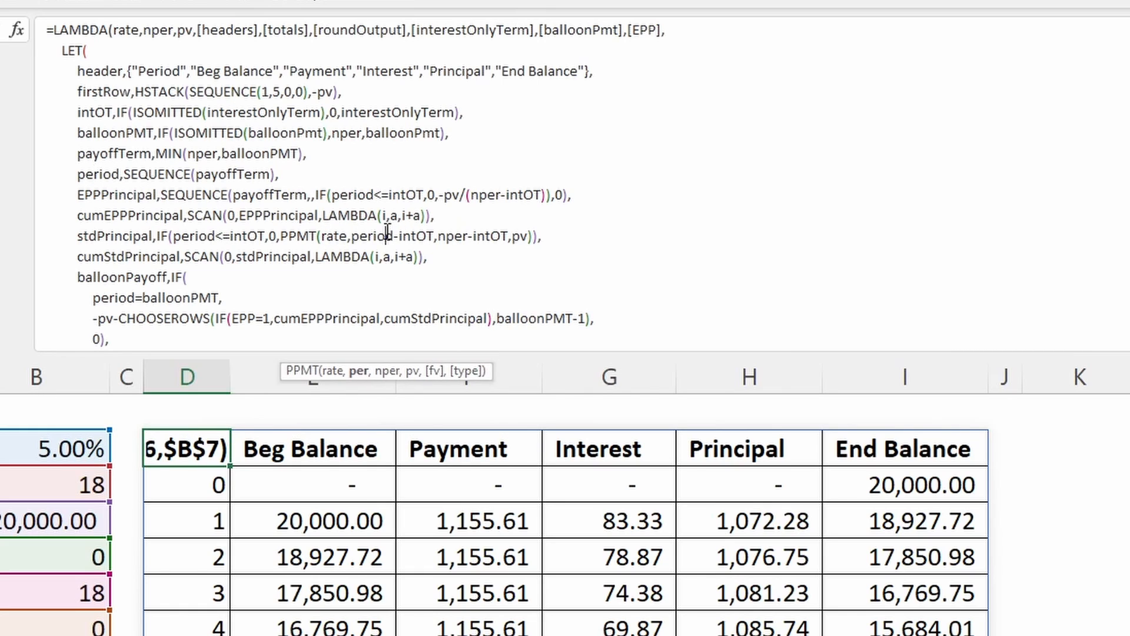
left_click(357, 372)
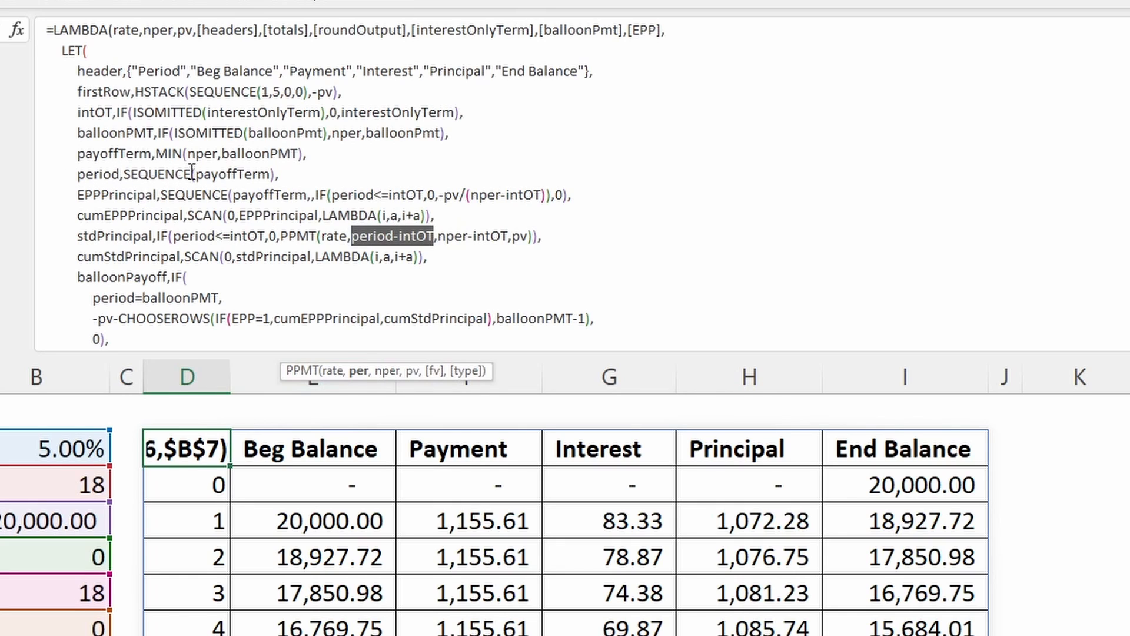
left_click(401, 236)
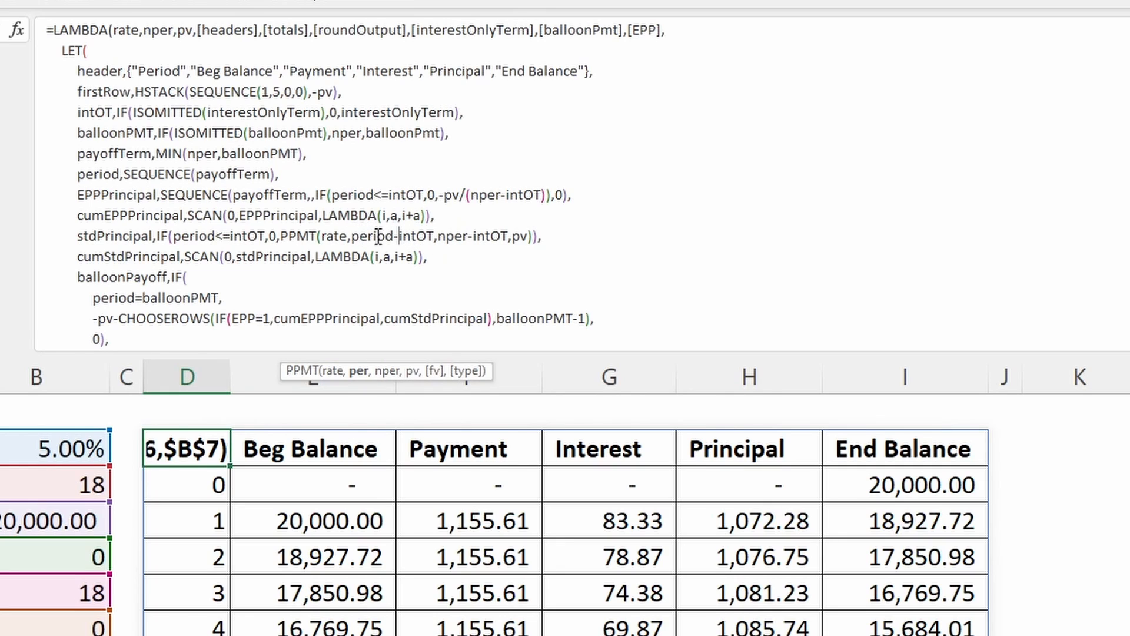
- Examine the nper argument, nper-intOT, and the pv argument of stdPrincipal's PPMT function
left_click(468, 236)
left_click(387, 371)
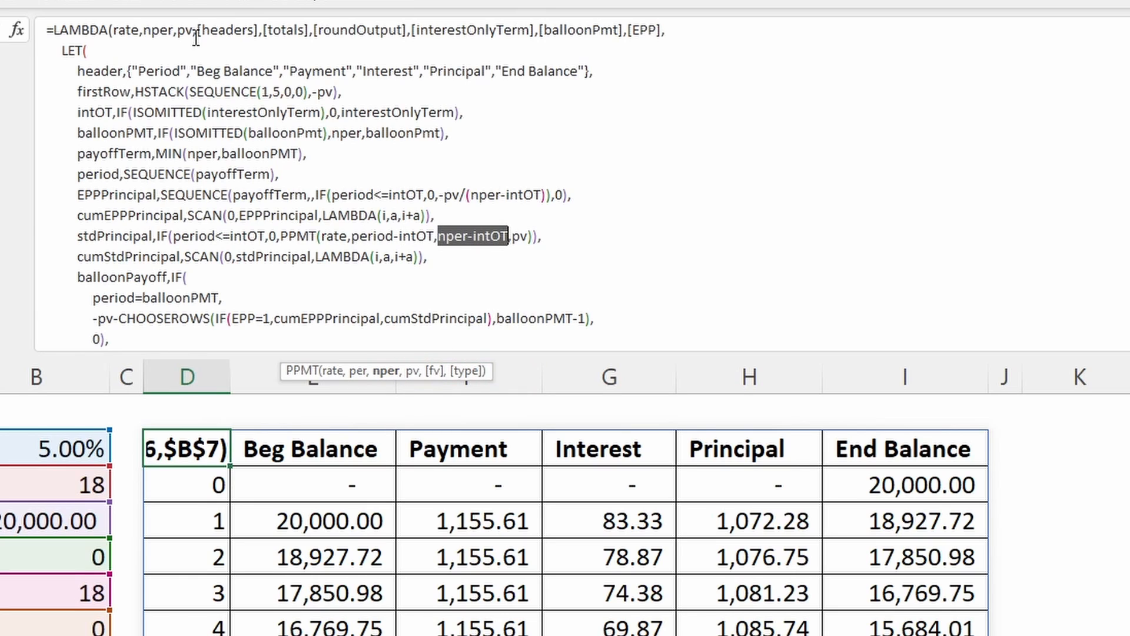
left_click(520, 236)
double_click(520, 235)
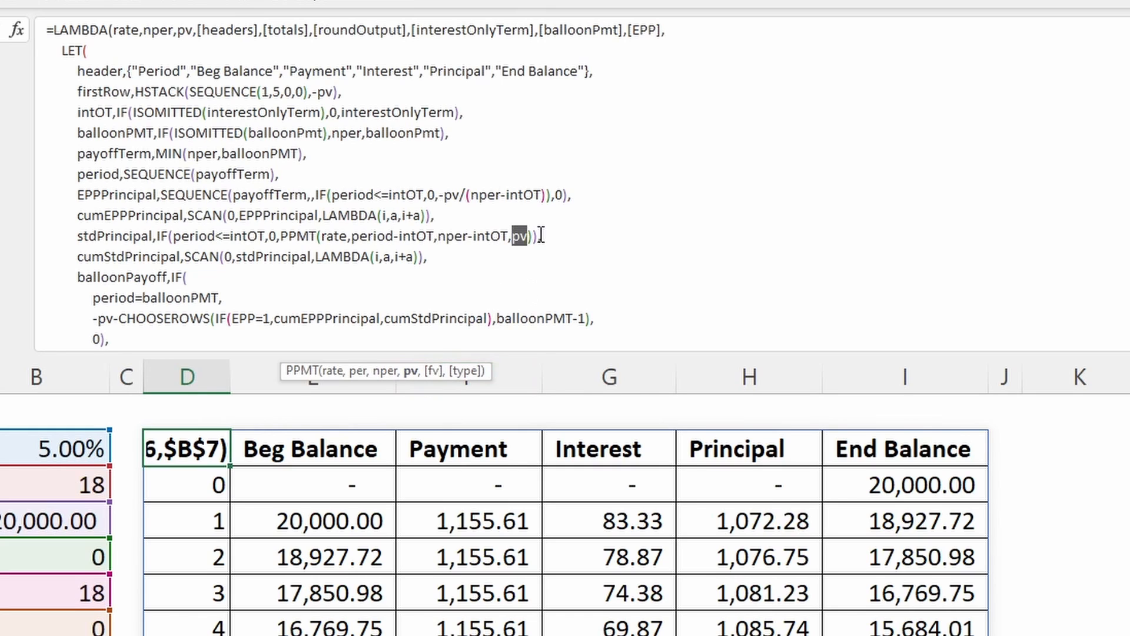
- Examine the cumStdPrincipal name and its SCAN function over stdPrincipal, comparing it with cumEPPPrincipal
left_click(91, 257)
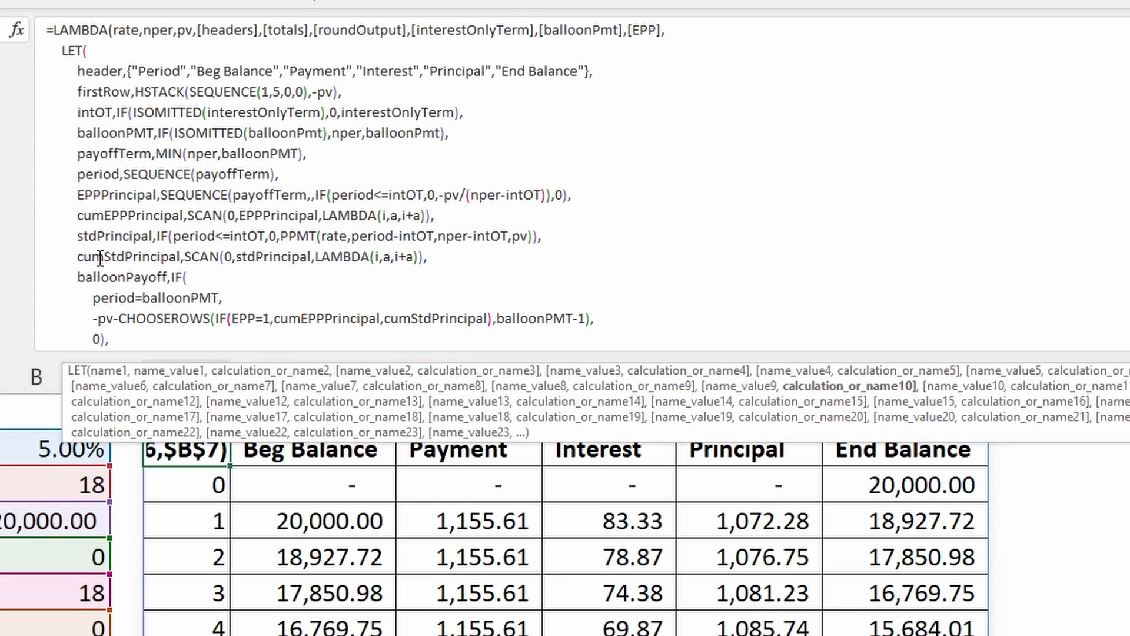
left_click(202, 255)
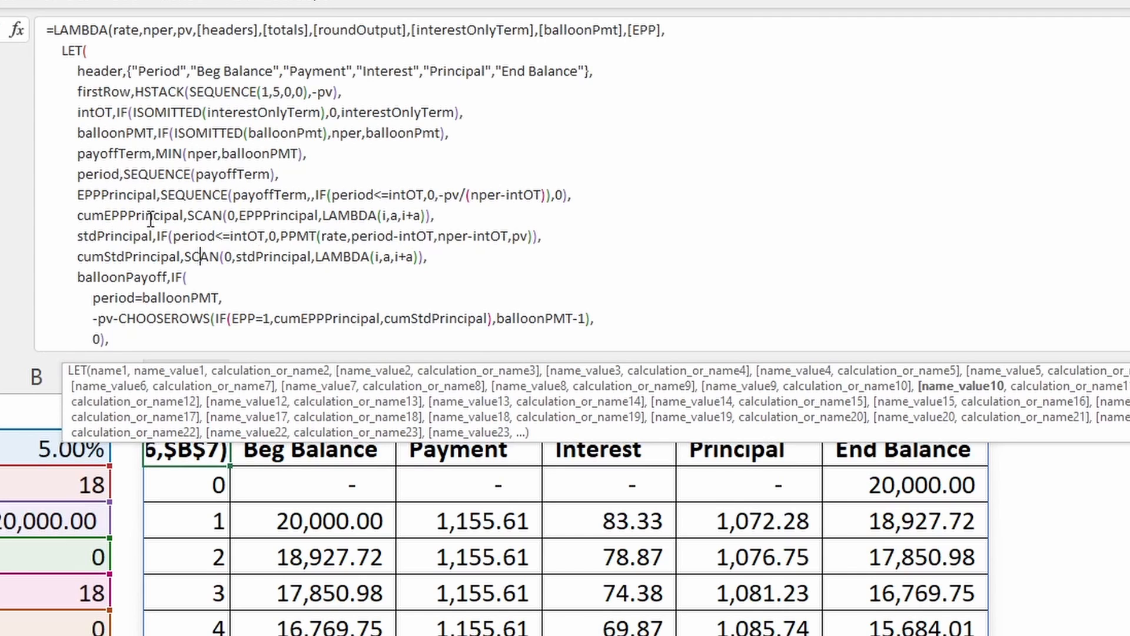
scroll(165, 271, "down", 1)
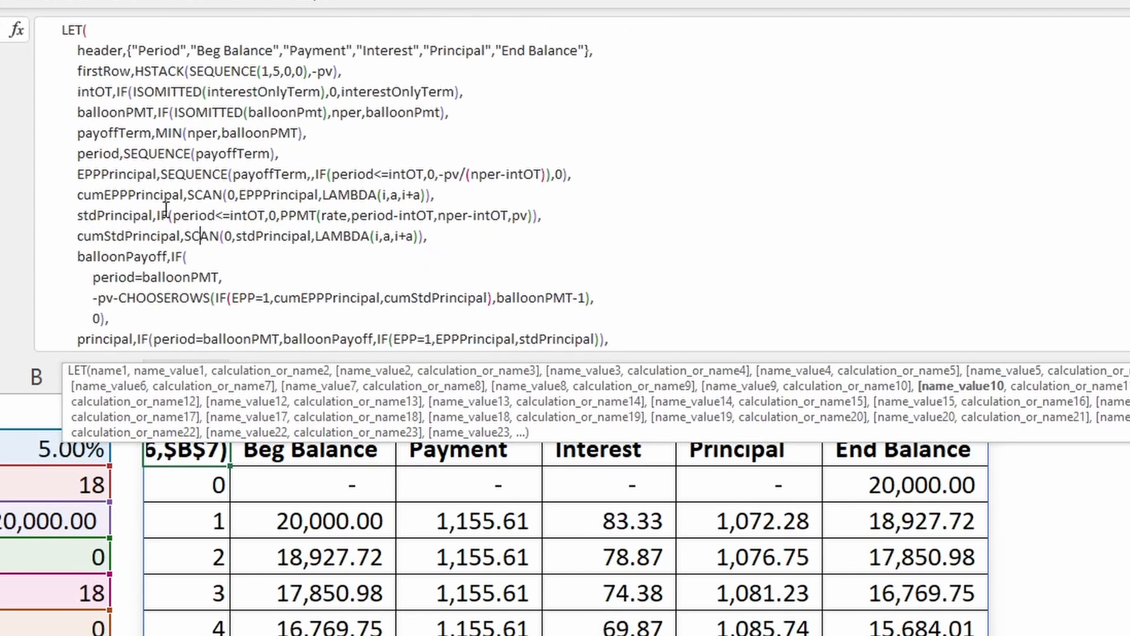
- Examine the balloonPayoff name and its IF function's logical test, period=balloonPMT
scroll(165, 209, "down", 8)
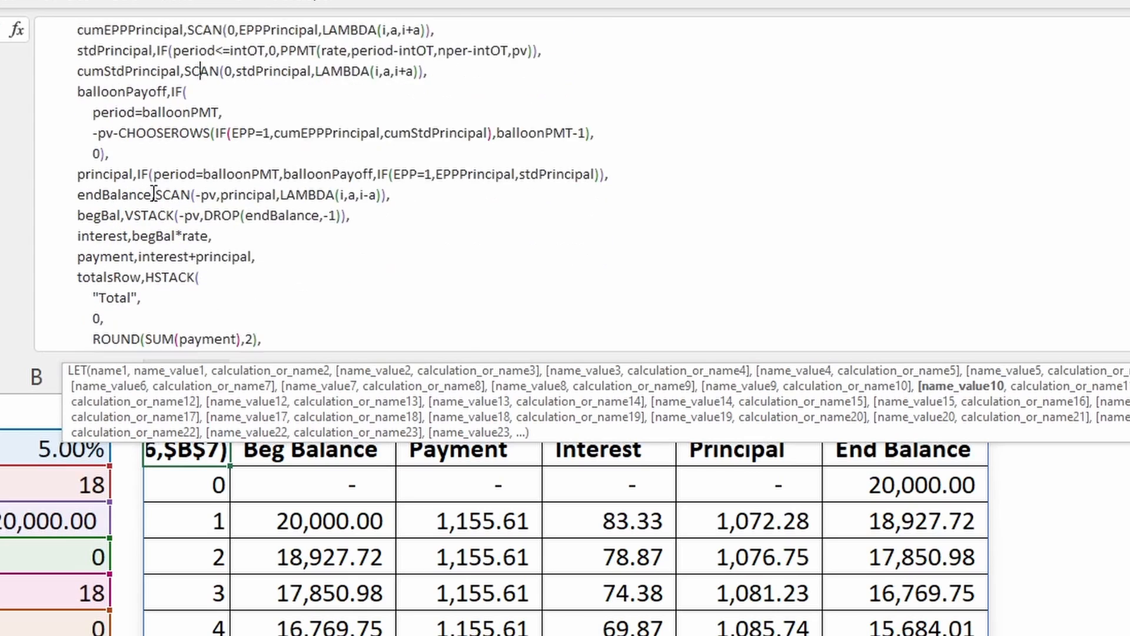
scroll(153, 194, "down", 2)
left_click(109, 69)
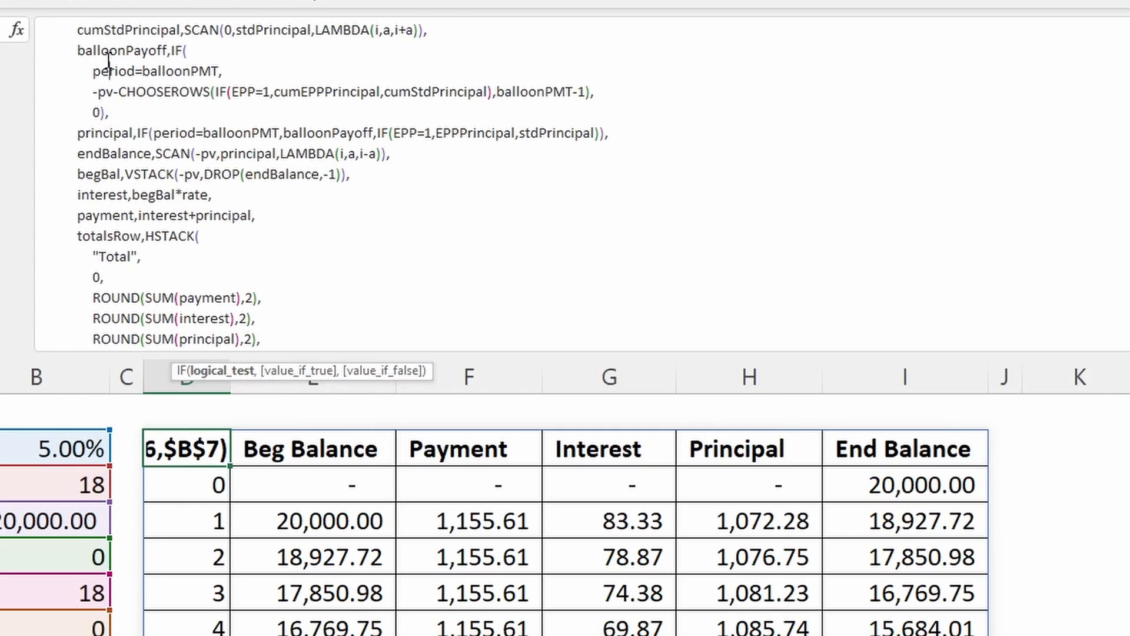
left_click(110, 50)
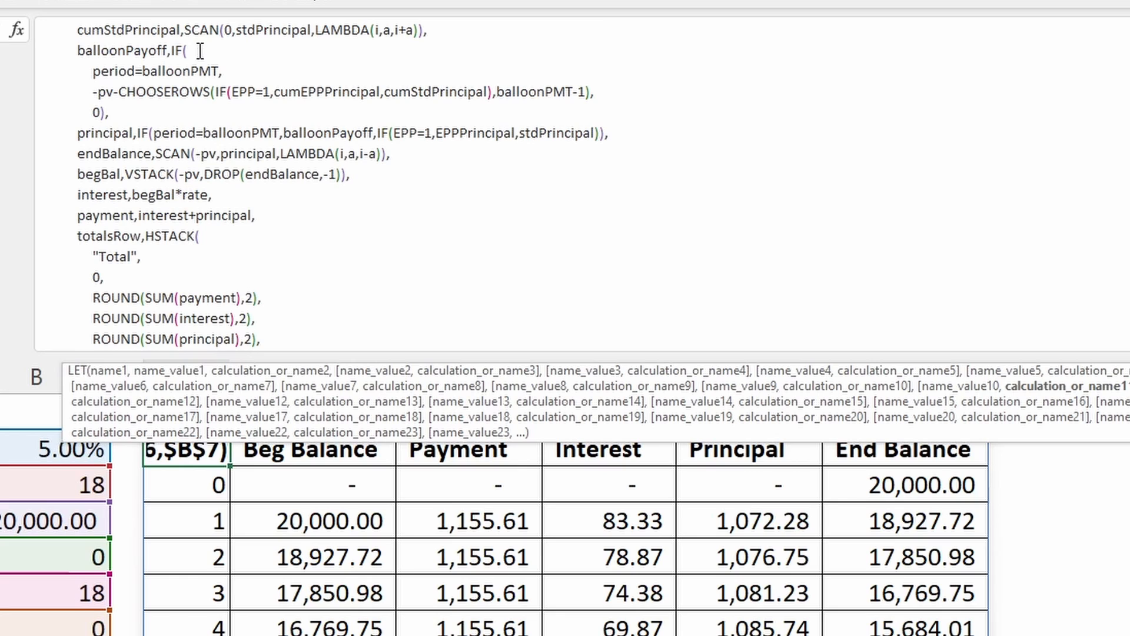
left_click(146, 71)
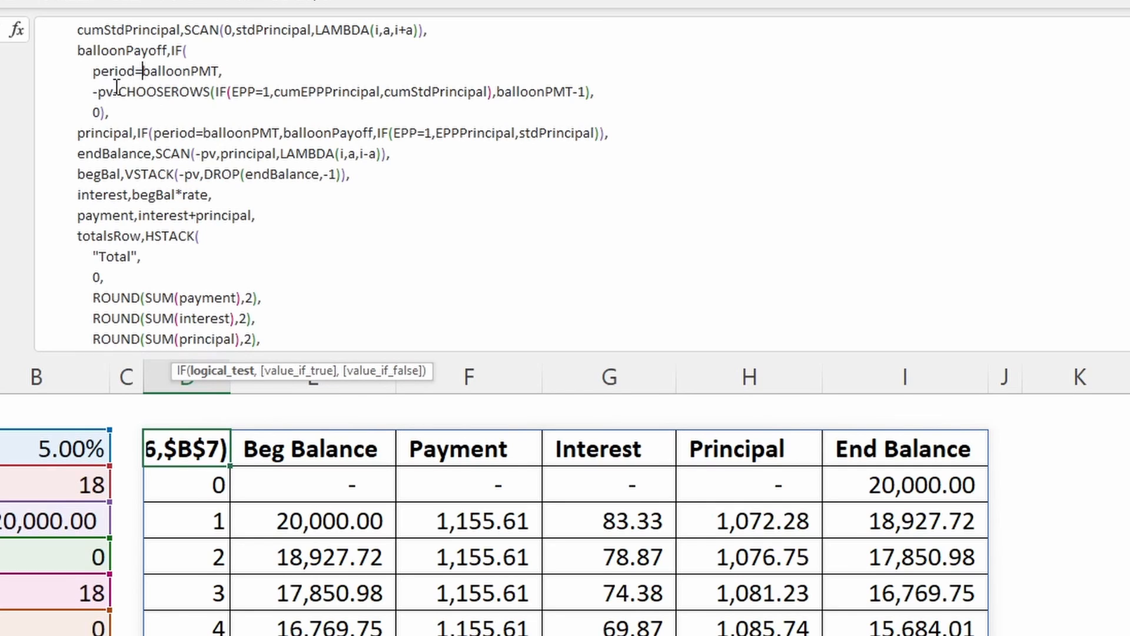
- Examine the true value of balloonPayoff's IF function, focusing on -pv and the CHOOSEROWS function subtracted from it
left_click(135, 92)
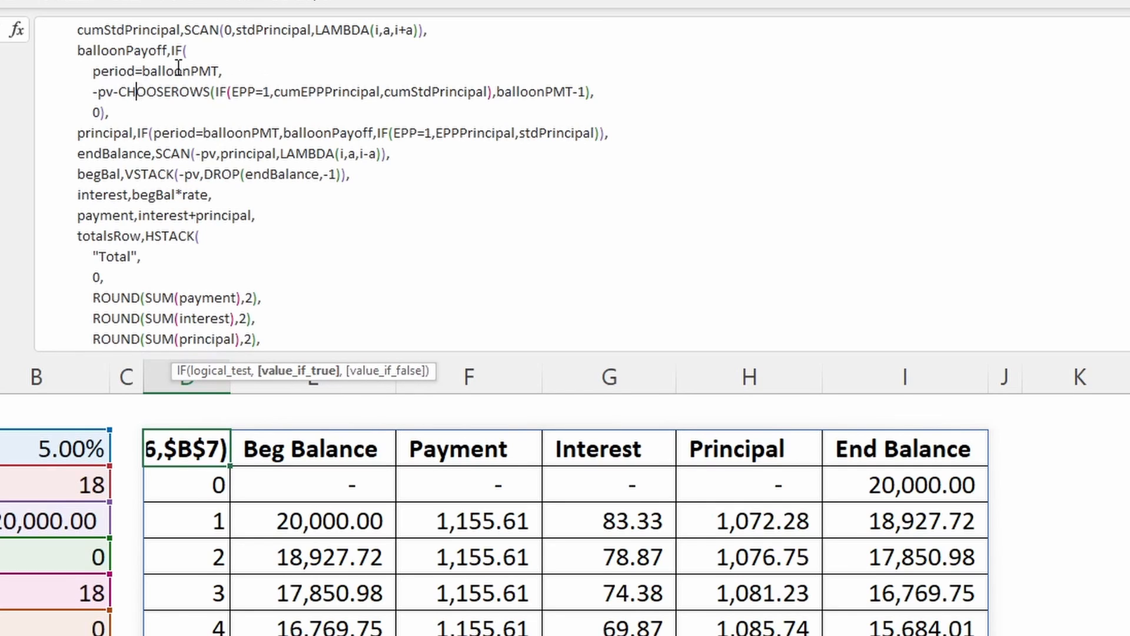
left_click(215, 68)
left_click(383, 370)
left_click(302, 370)
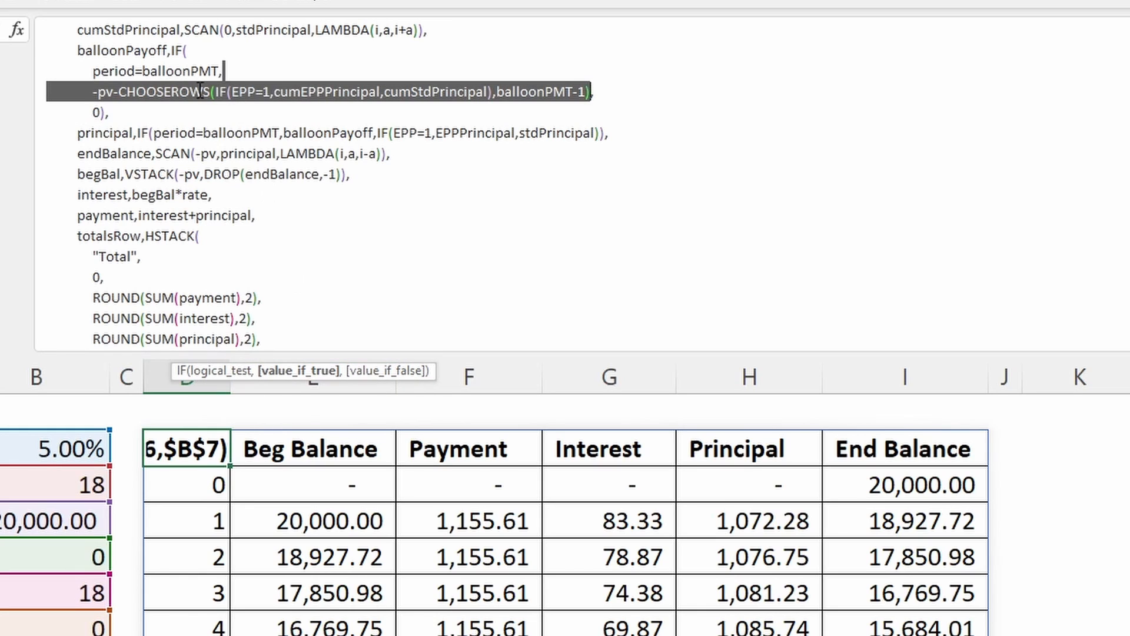
left_click(116, 92)
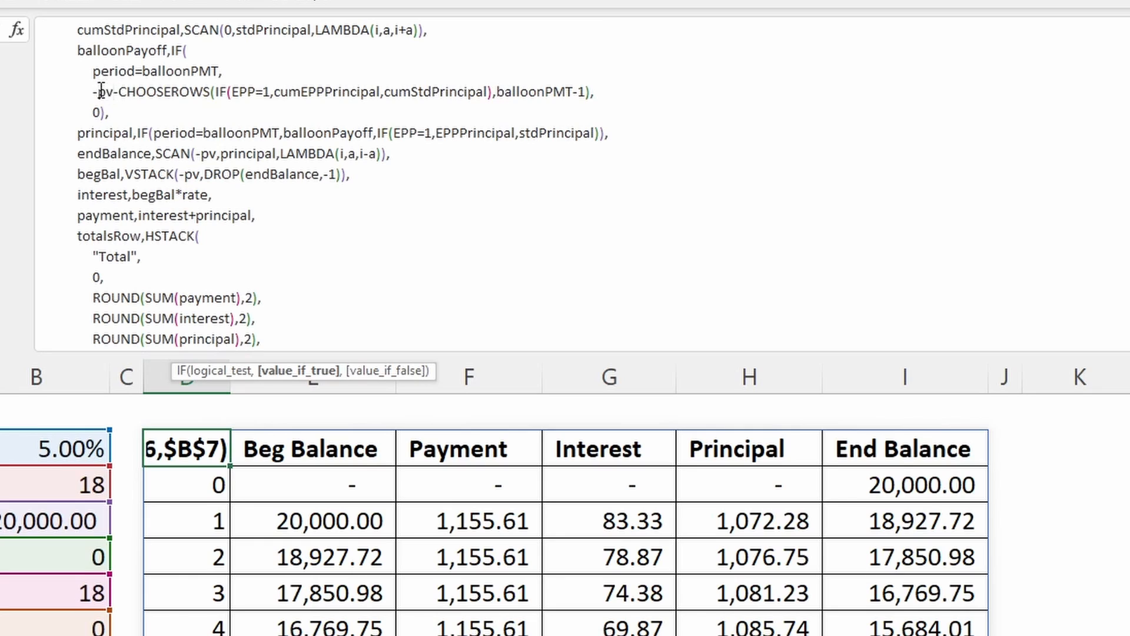
left_click_drag(90, 92, 115, 92)
left_click(128, 92)
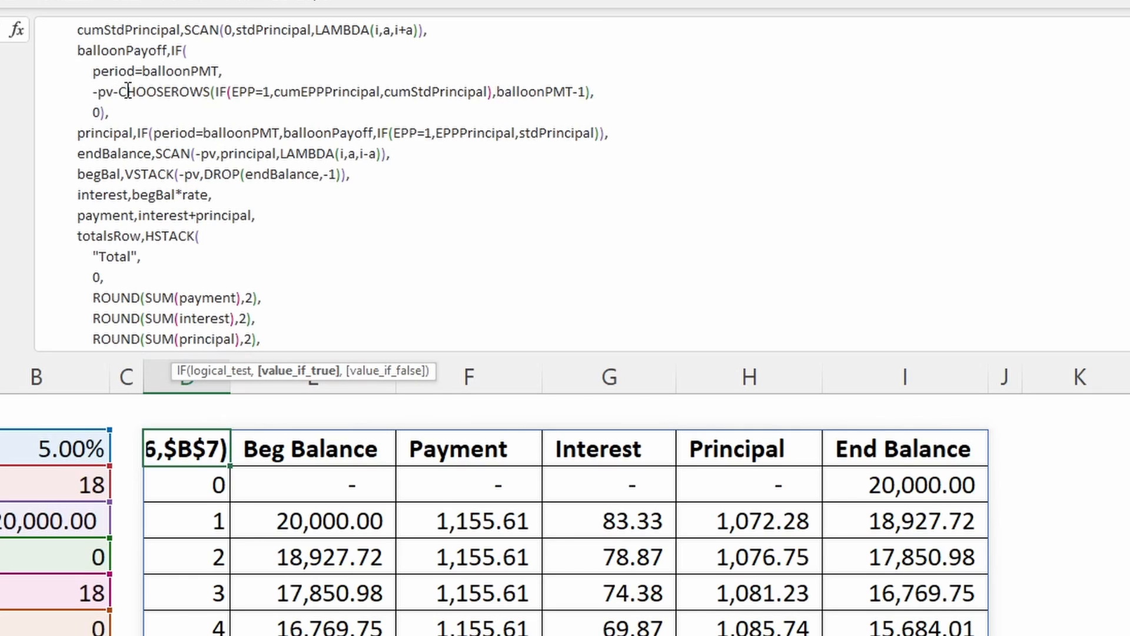
- Examine the CHOOSEROWS array argument, an IF that tests EPP=1 and picks cumEPPPrincipal or cumStdPrincipal
left_click(219, 92)
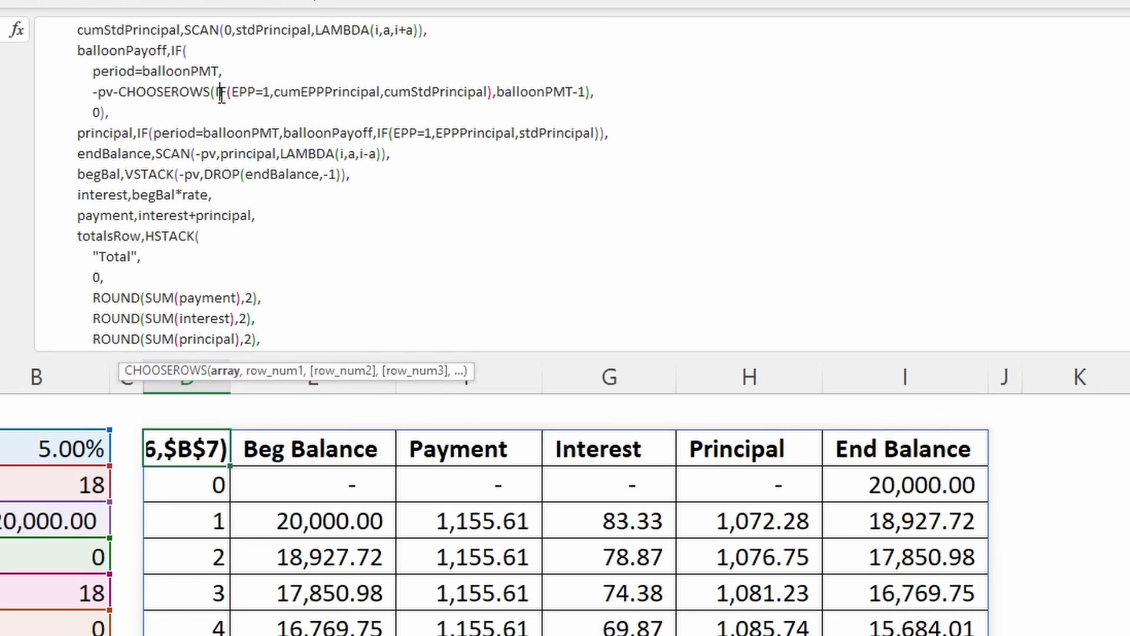
left_click(252, 93)
left_click(290, 380)
scroll(336, 235, "up", 4)
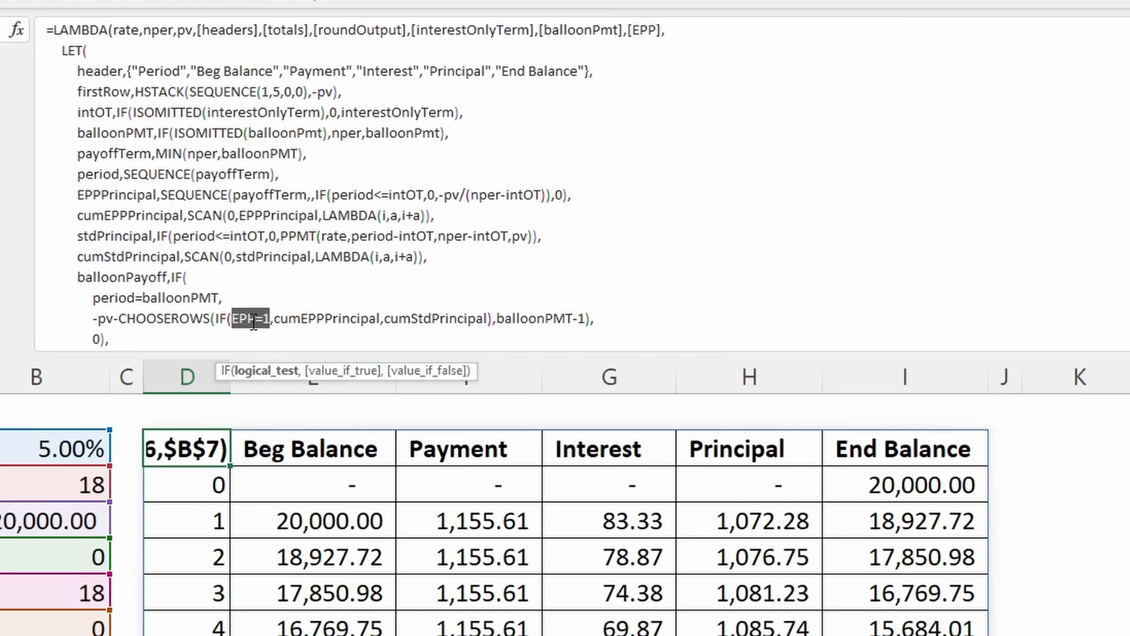
left_click(281, 319)
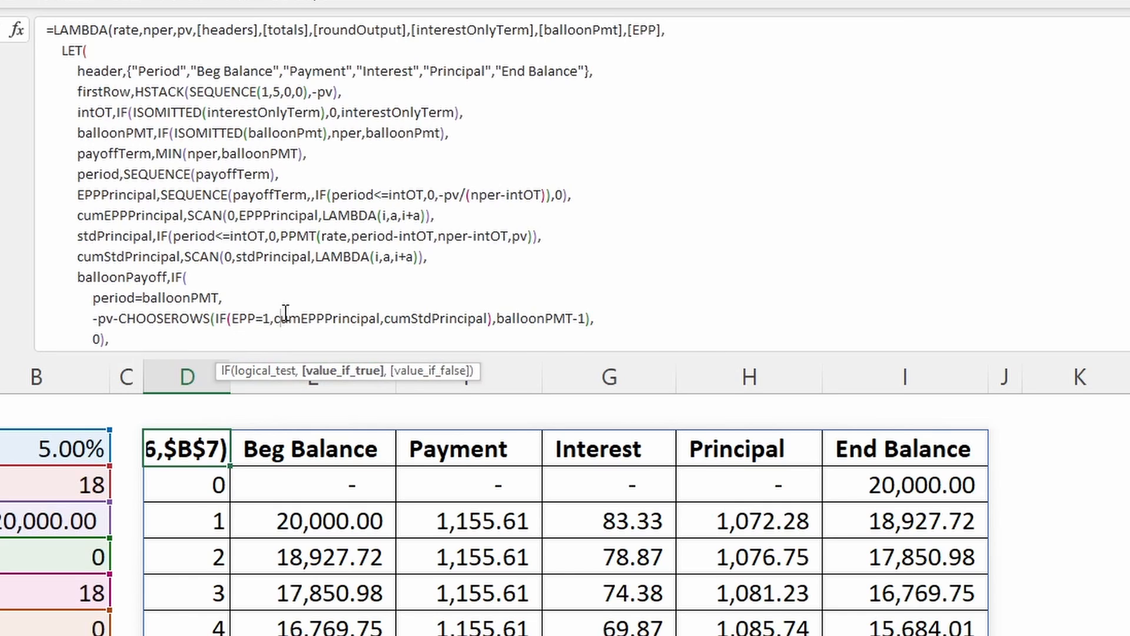
left_click(343, 371)
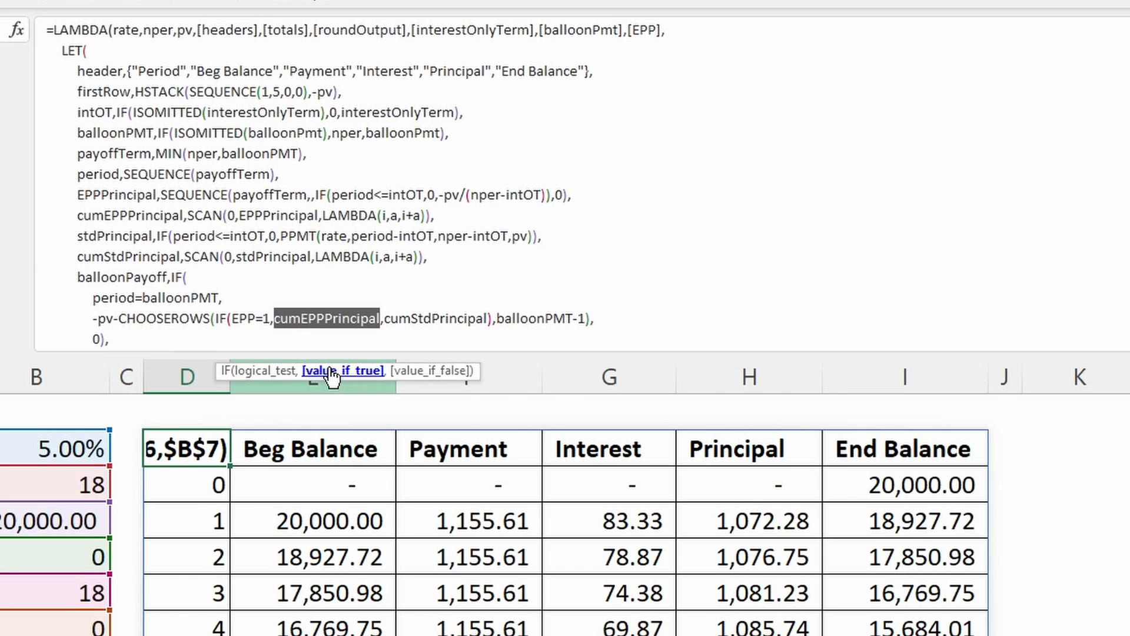
left_click(431, 371)
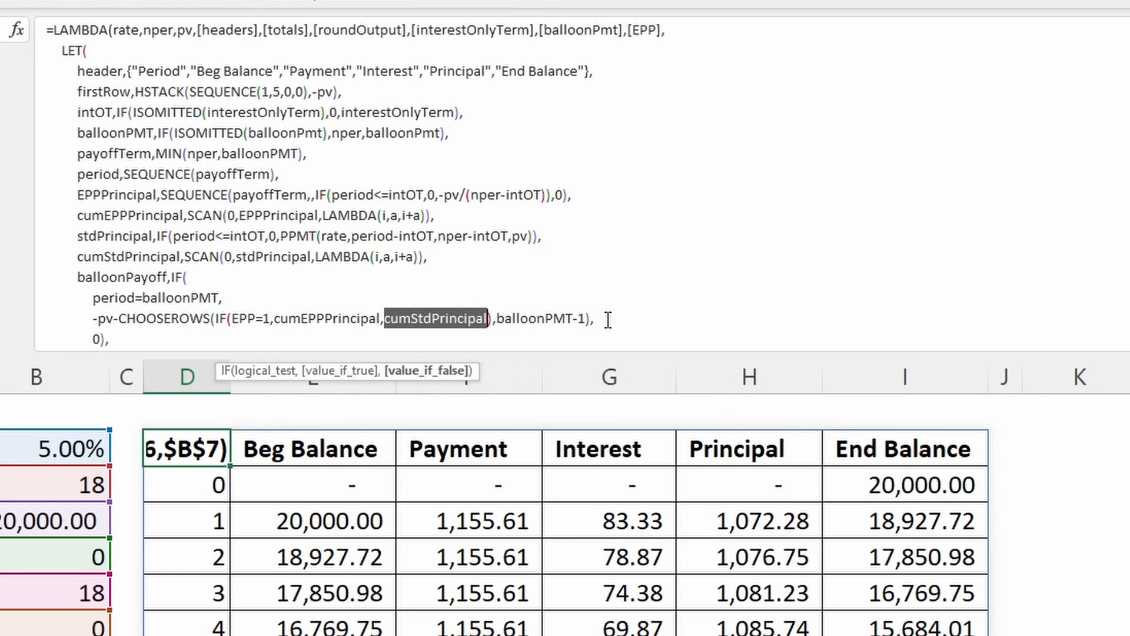
left_click(224, 319)
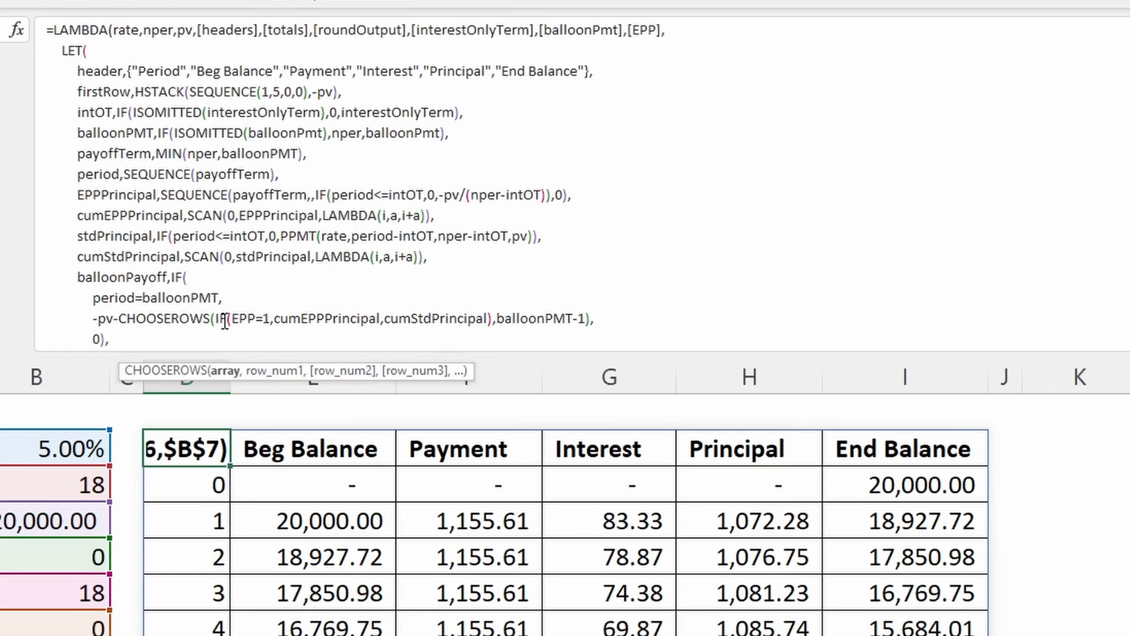
left_click(224, 371)
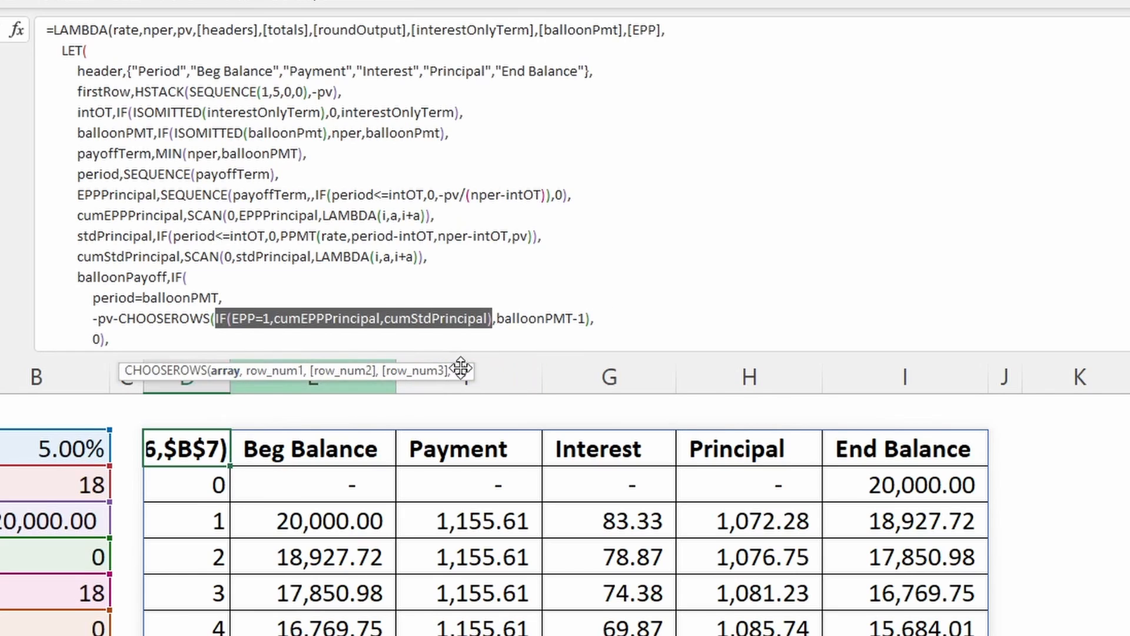
- Examine the CHOOSEROWS row_num1 argument, balloonPMT-1, and relate it to the rest of the balloonPayoff definition
left_click(167, 316)
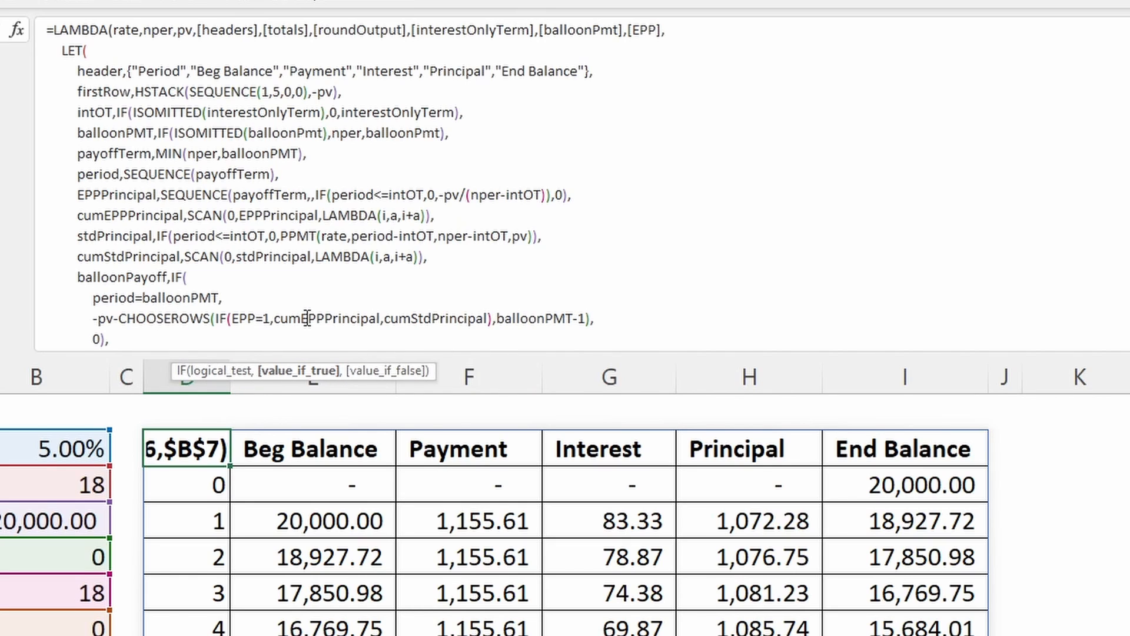
left_click(377, 319)
left_click(219, 318)
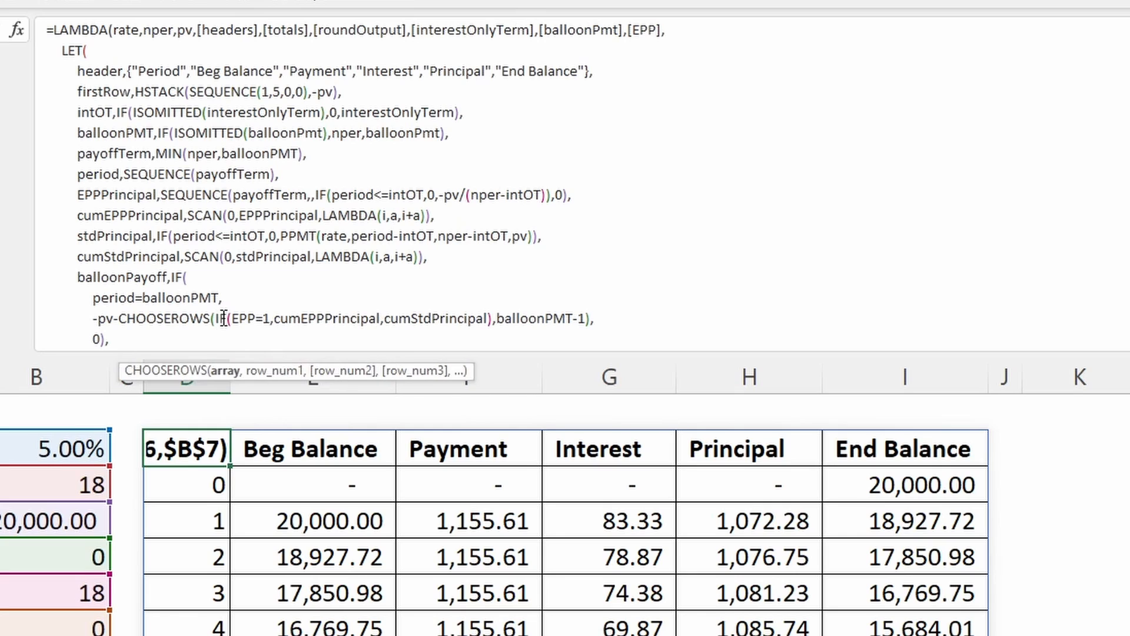
left_click(293, 372)
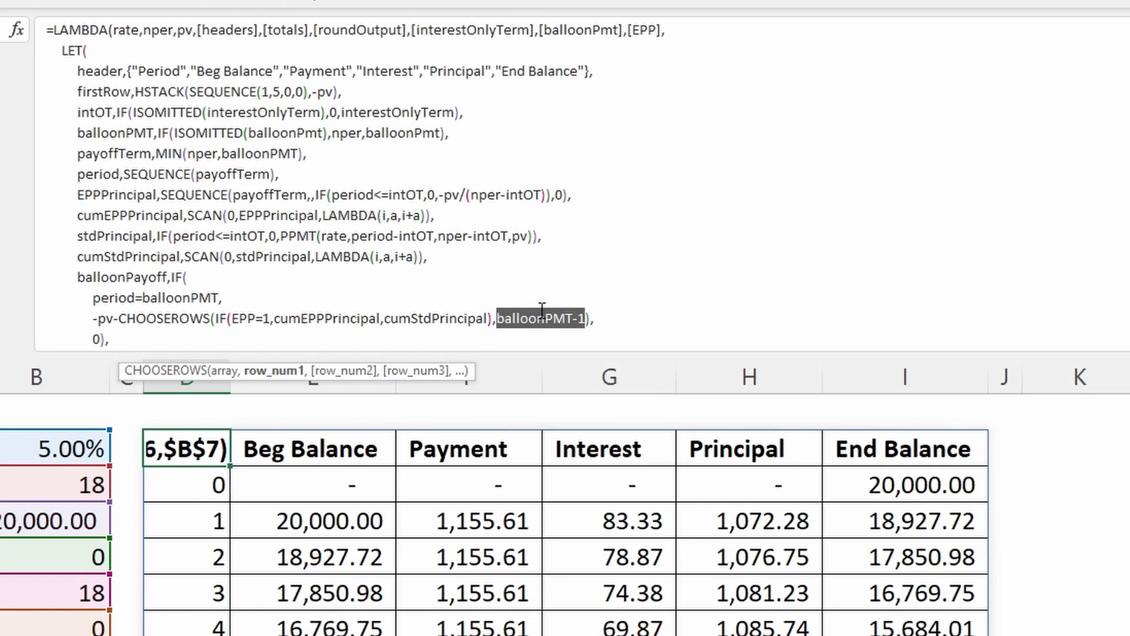
scroll(321, 295, "down", 1)
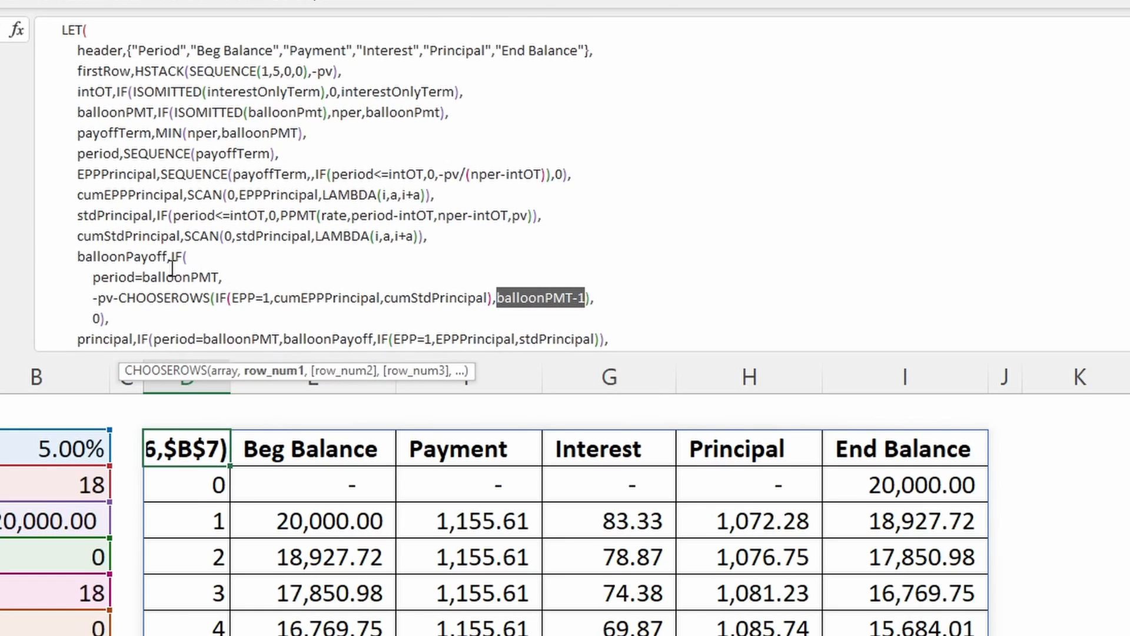
scroll(150, 256, "down", 2)
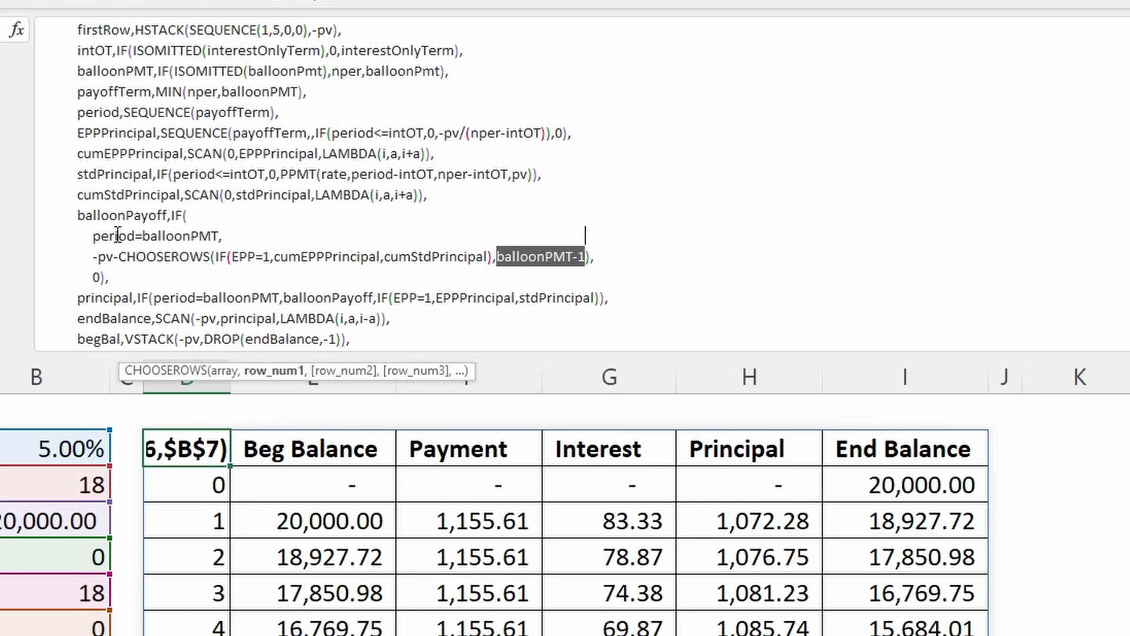
- Examine the principal name and relate it to the EPPPrincipal, stdPrincipal and balloonPayoff names defined above it
scroll(114, 227, "down", 6)
left_click(101, 183)
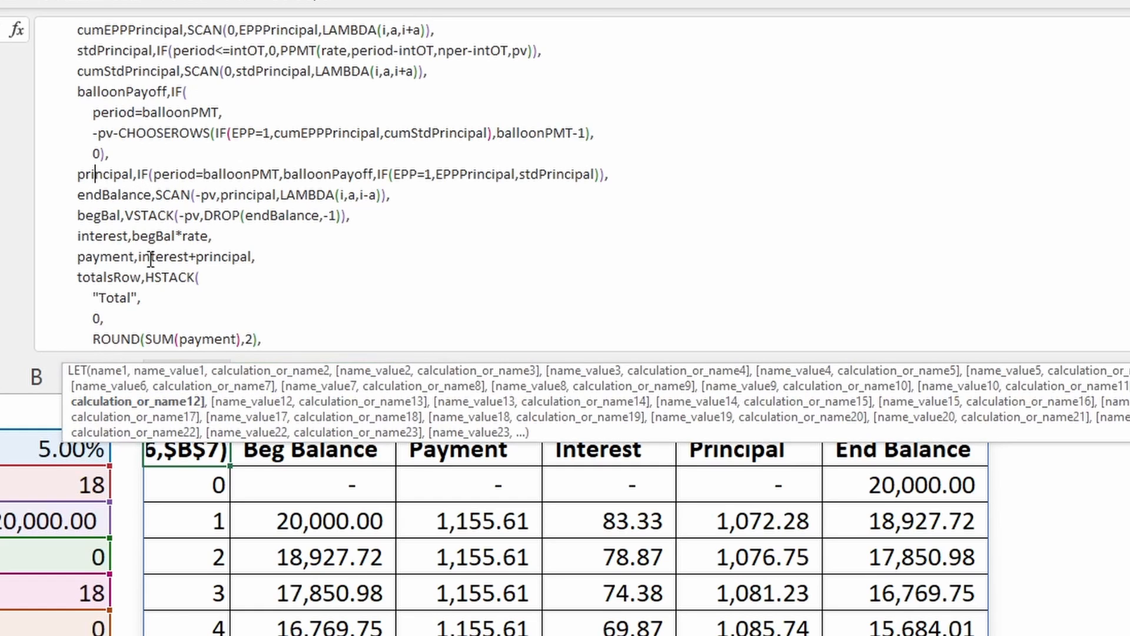
left_click(151, 404)
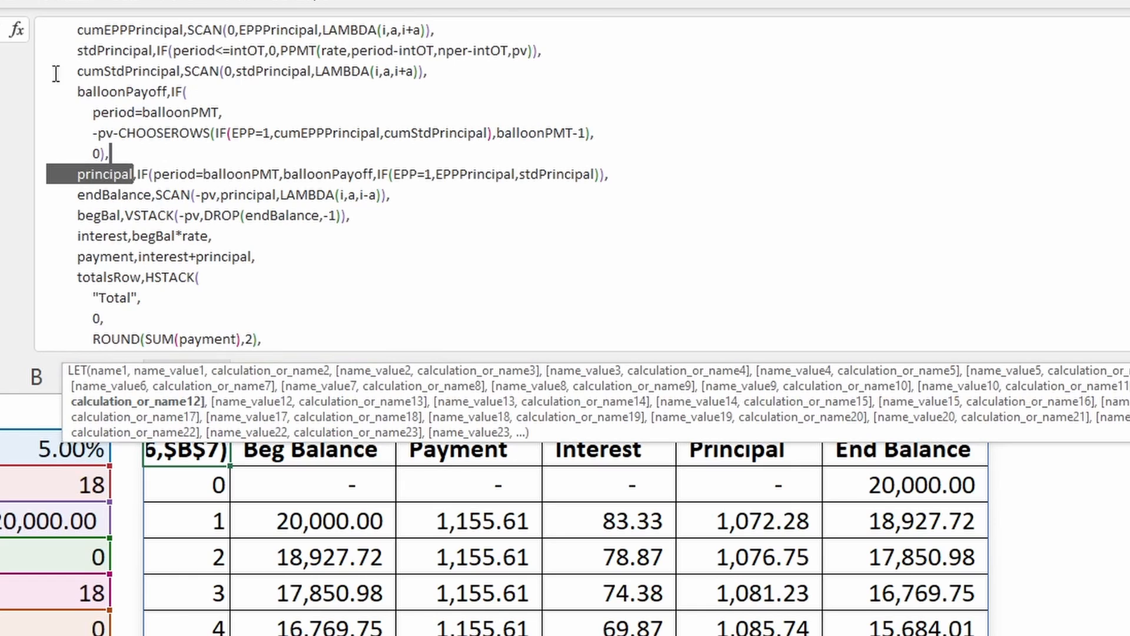
scroll(147, 118, "up", 1)
scroll(129, 35, "up", 1)
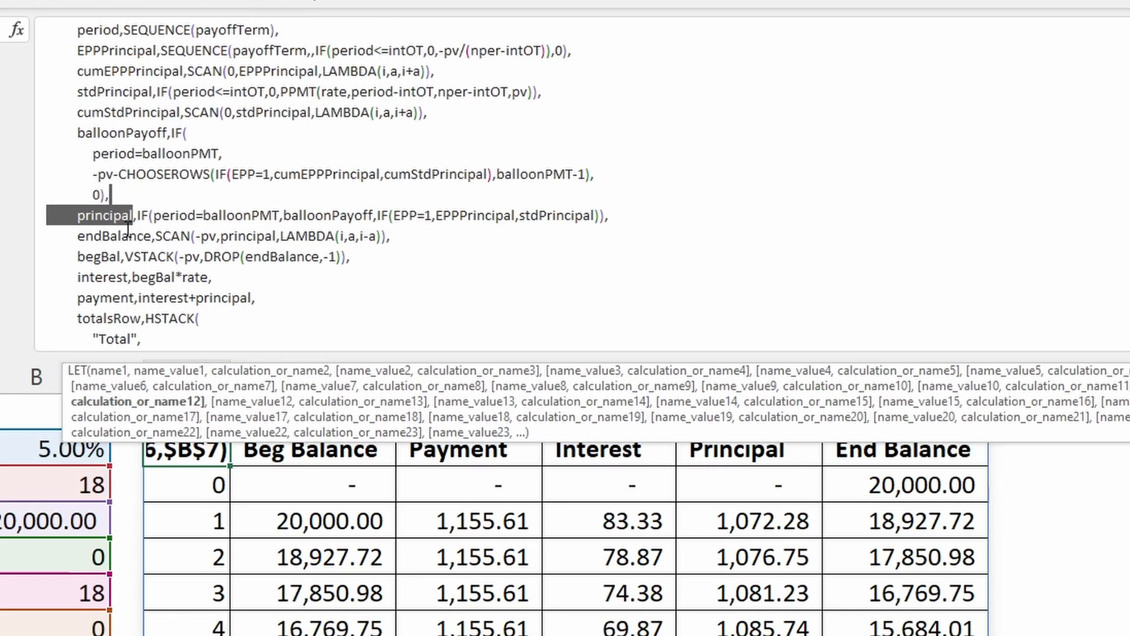
left_click(105, 219)
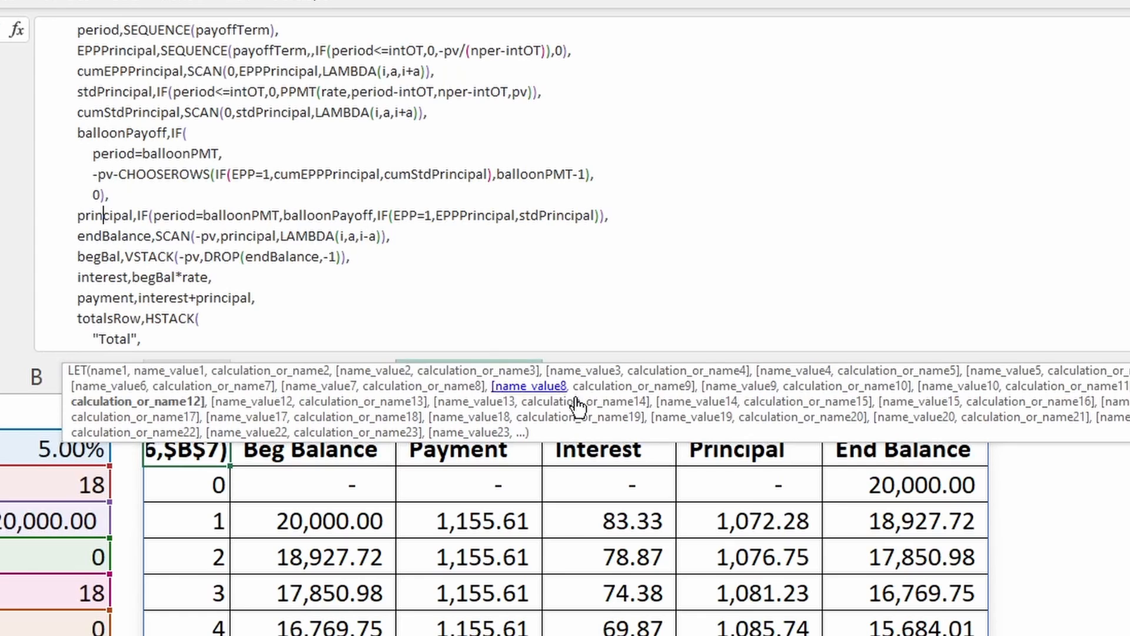
- Examine principal's IF function: test period=balloonPMT, true value balloonPayoff, and the nested IF choosing EPPPrincipal or stdPrincipal by EPP=1
left_click(171, 216)
left_click(191, 370)
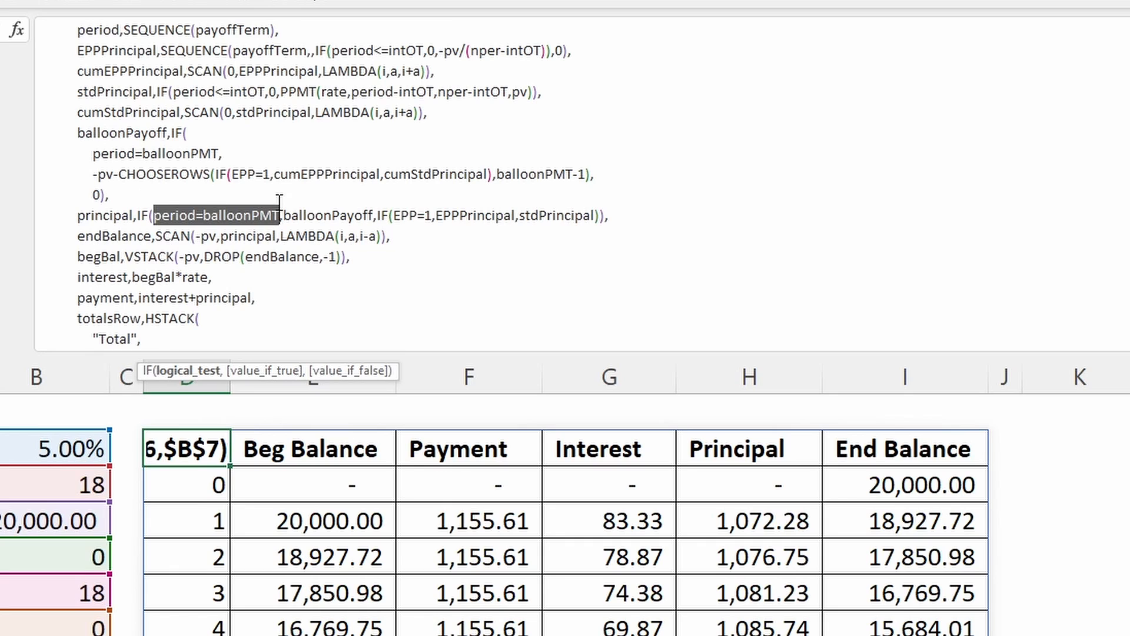
left_click(317, 209)
left_click(268, 371)
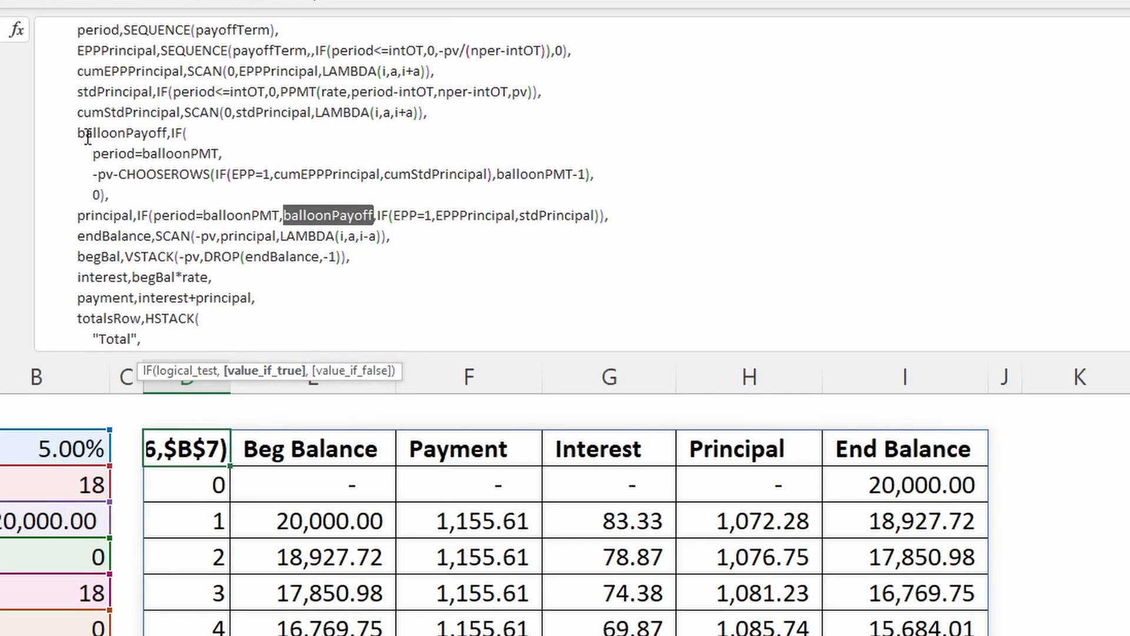
left_click(380, 211)
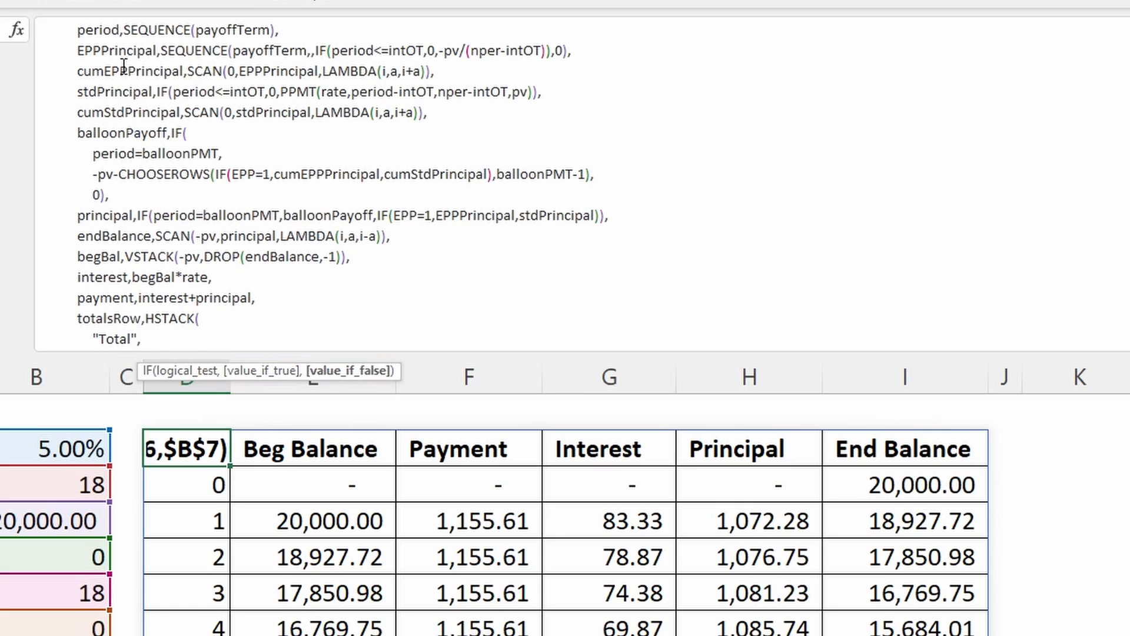
left_click(477, 215)
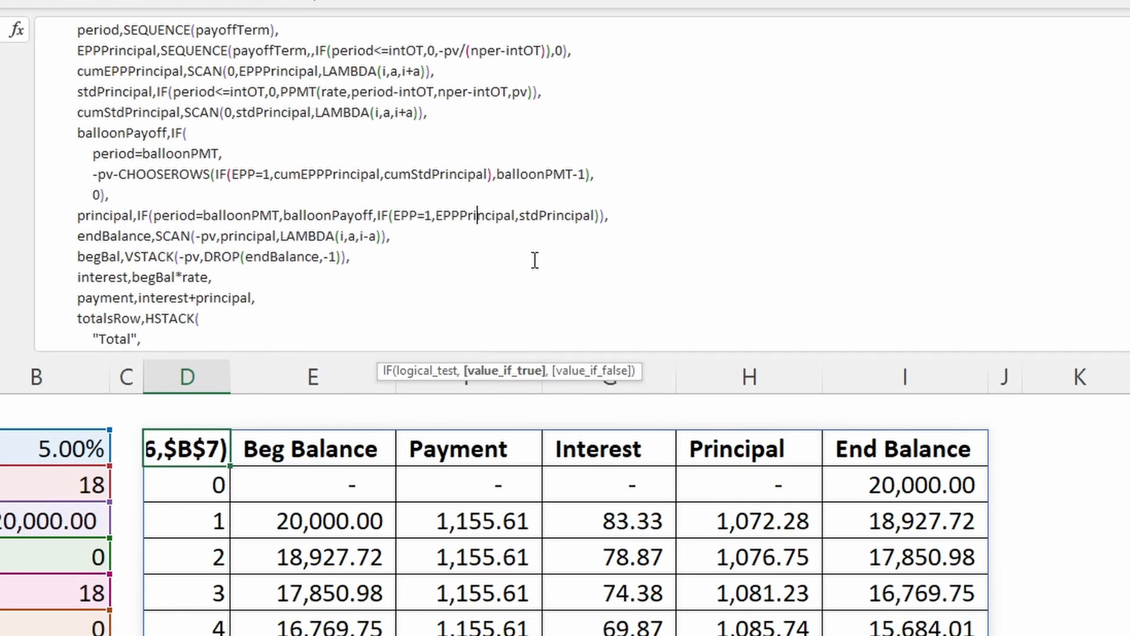
left_click(399, 215)
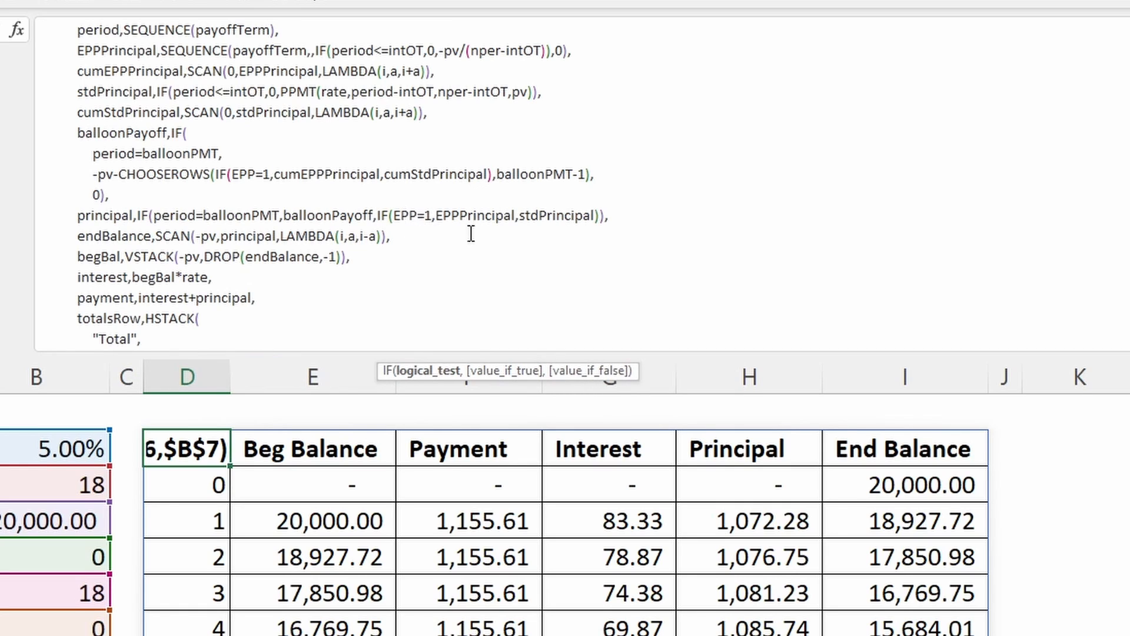
- Examine the endBalance name and its SCAN function's initial value -pv and array argument principal
left_click(122, 235)
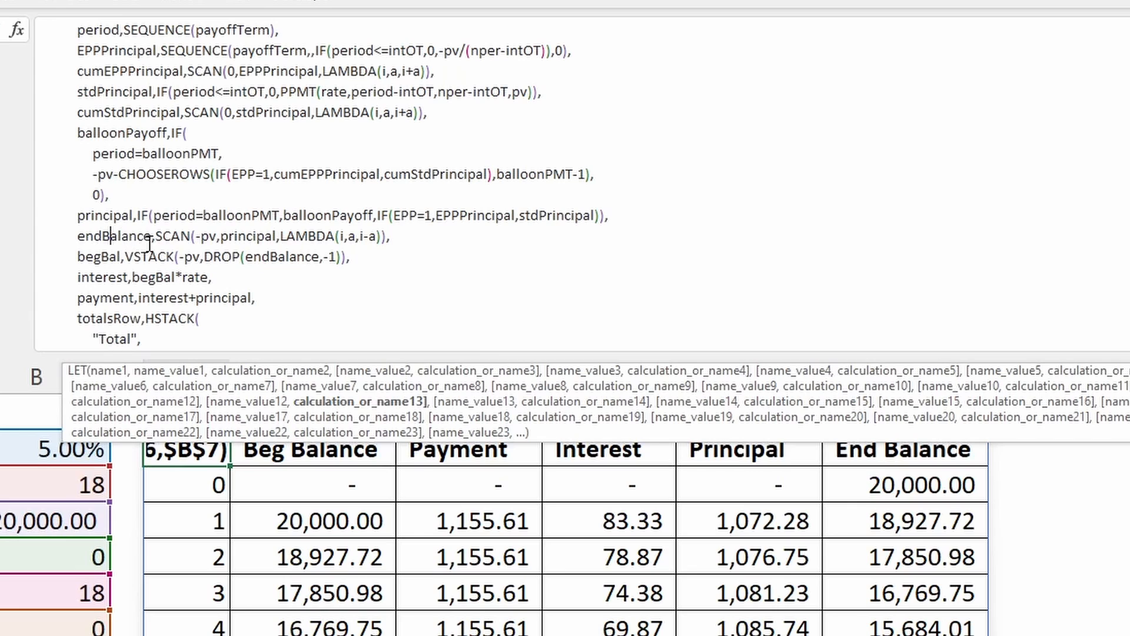
left_click(199, 237)
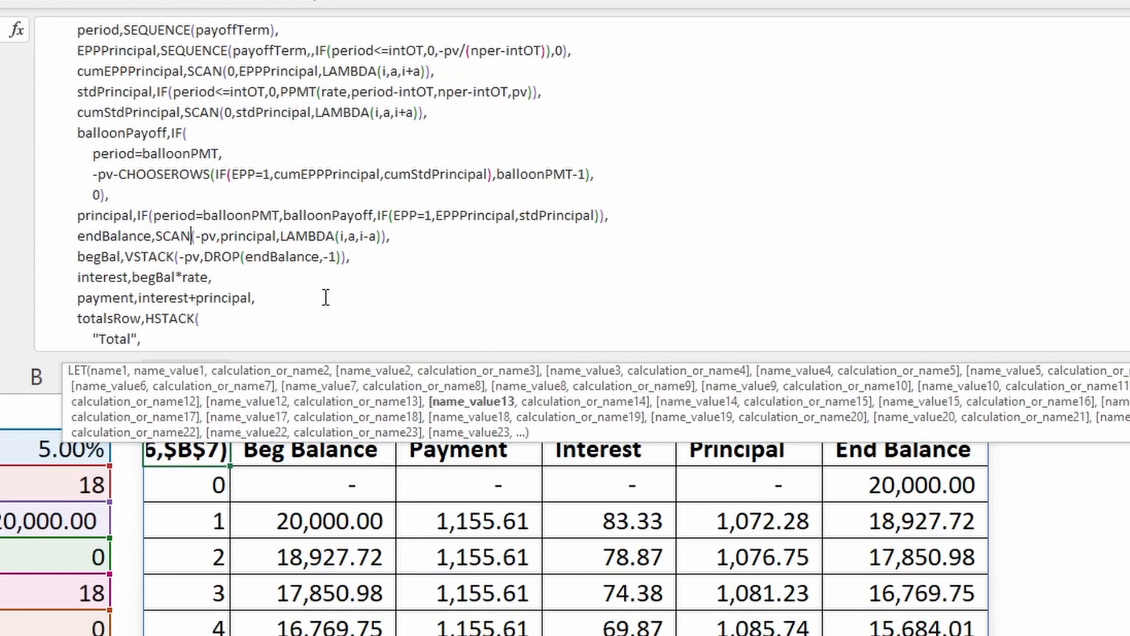
left_click(218, 236)
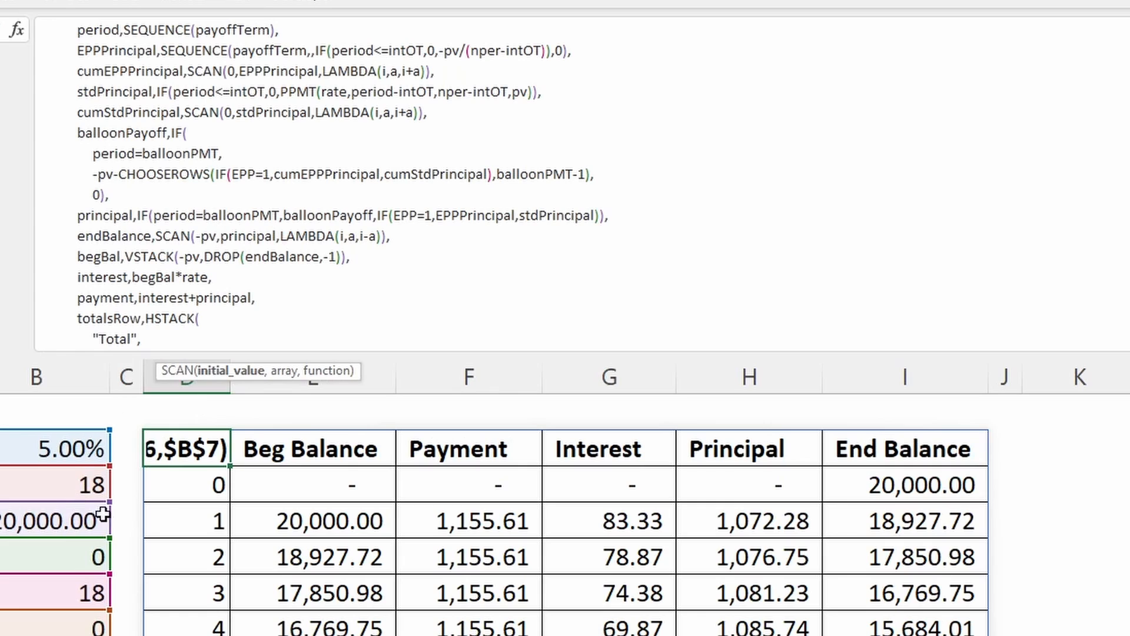
left_click(256, 238)
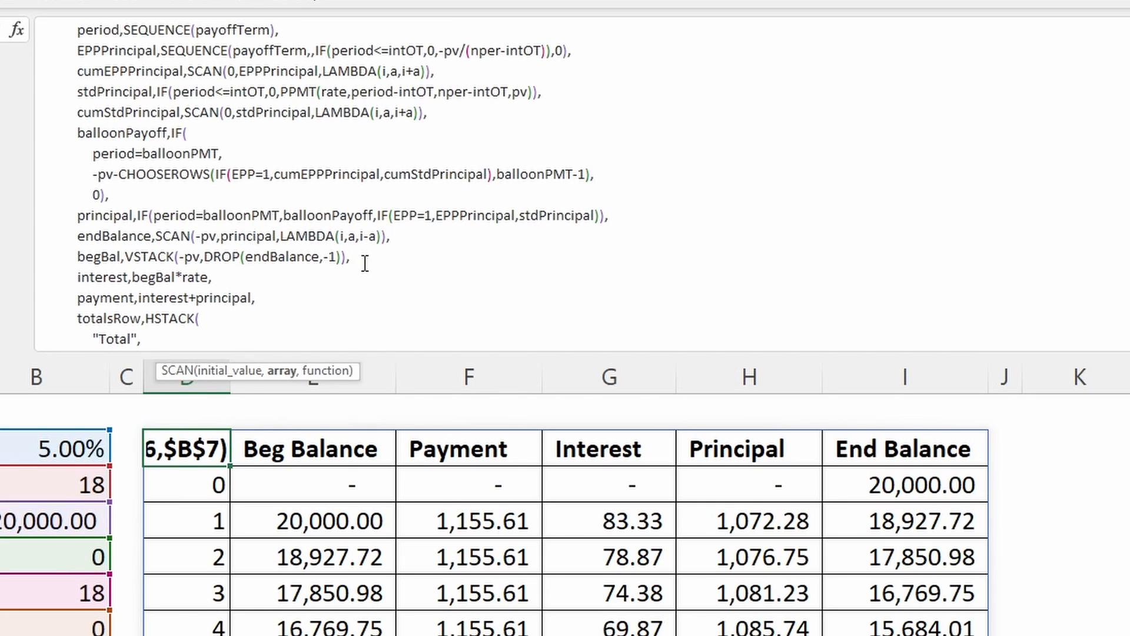
left_click(214, 238)
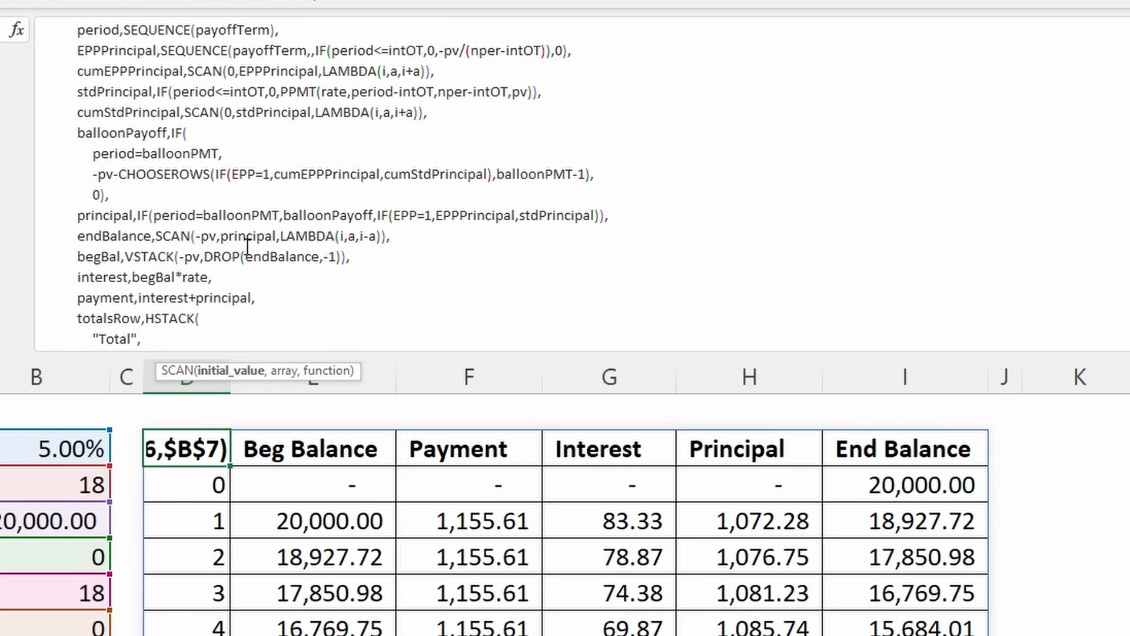
left_click(264, 236)
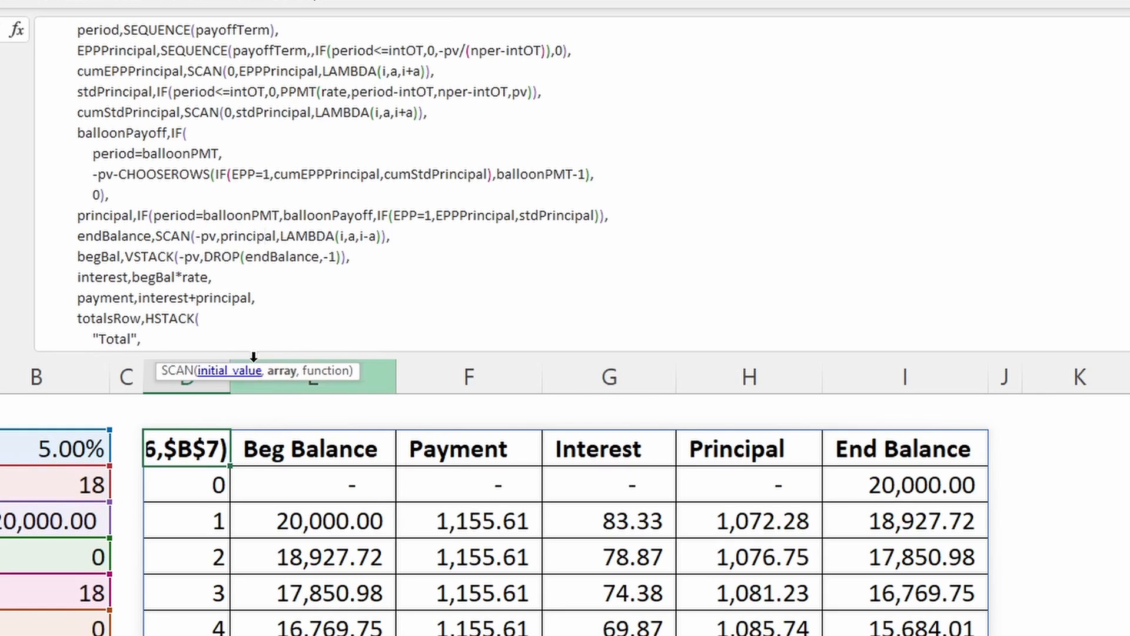
left_click(276, 372)
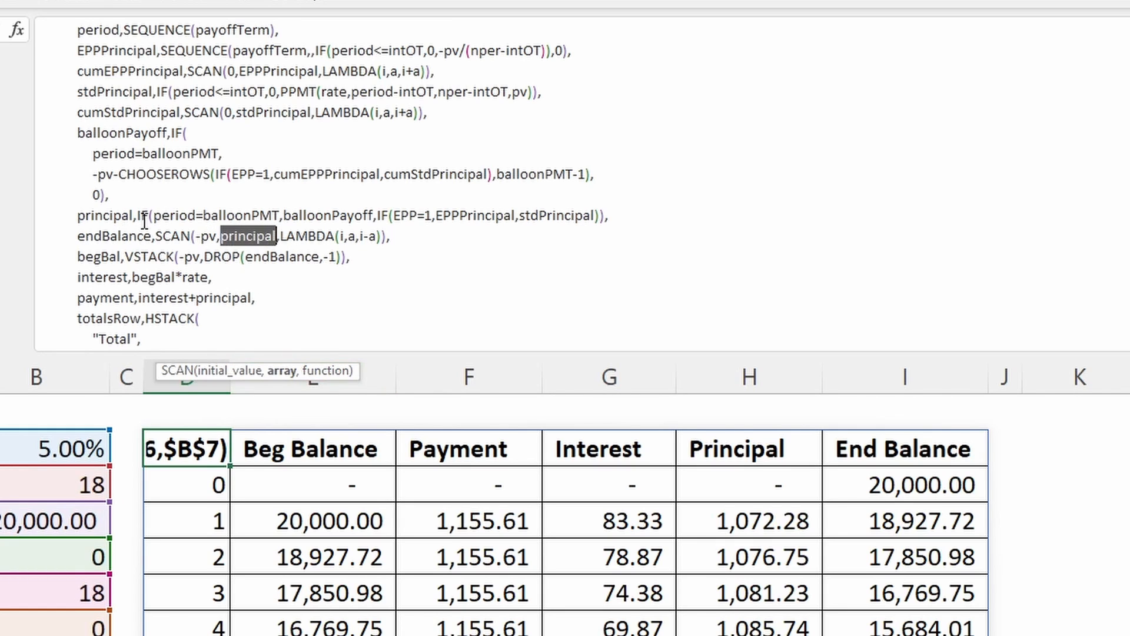
- Examine the LAMBDA(i,a,i-a) function in endBalance's SCAN, covering its parameters and the i-a calculation
left_click(98, 210)
left_click(339, 234)
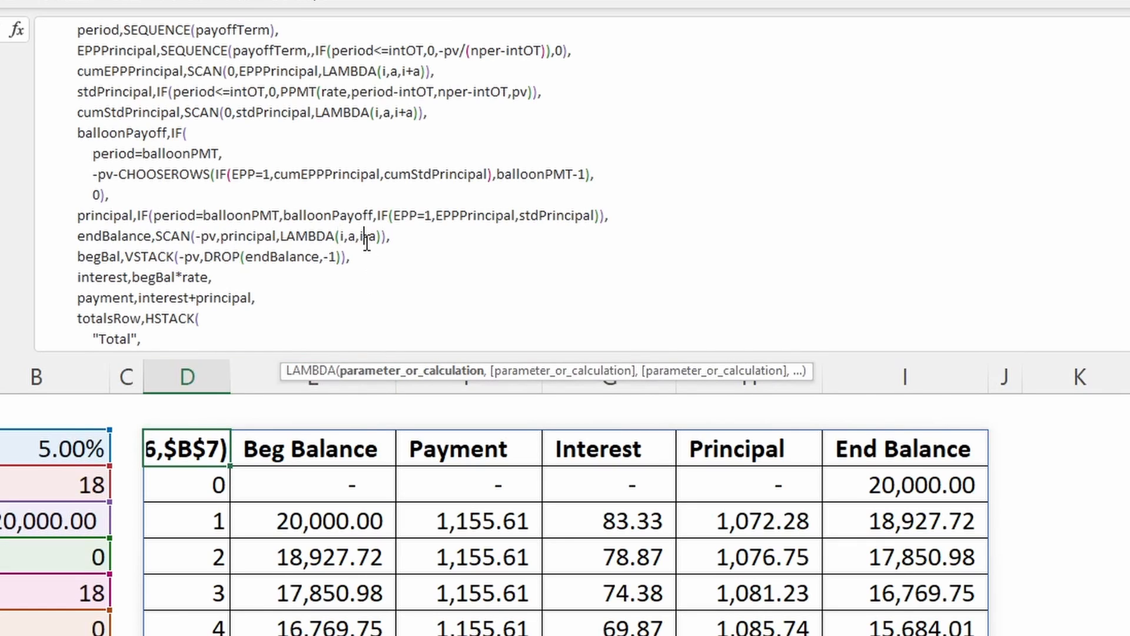
left_click(364, 237)
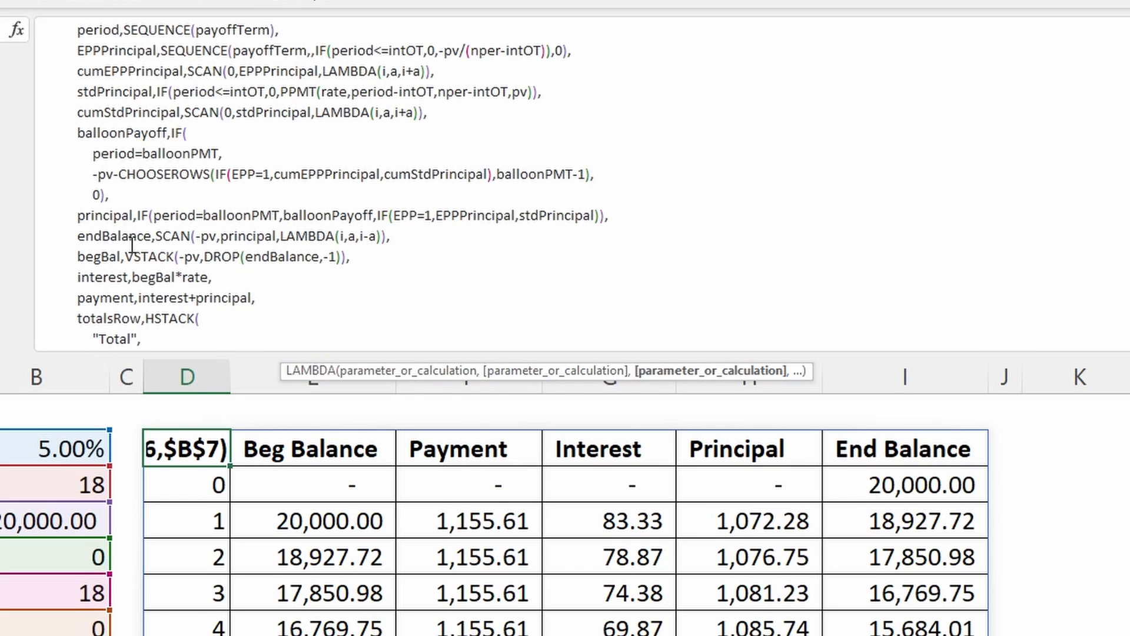
- Examine the begBal name and its VSTACK function, relating them to the endBalance definition above
left_click(171, 258)
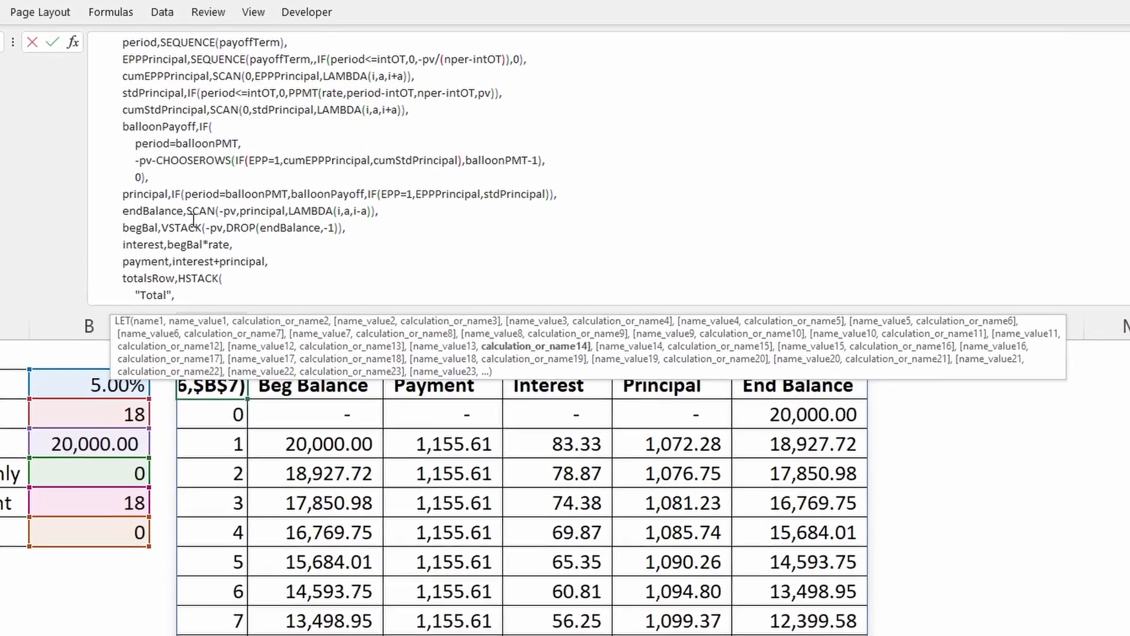
left_click(224, 205)
left_click(207, 237)
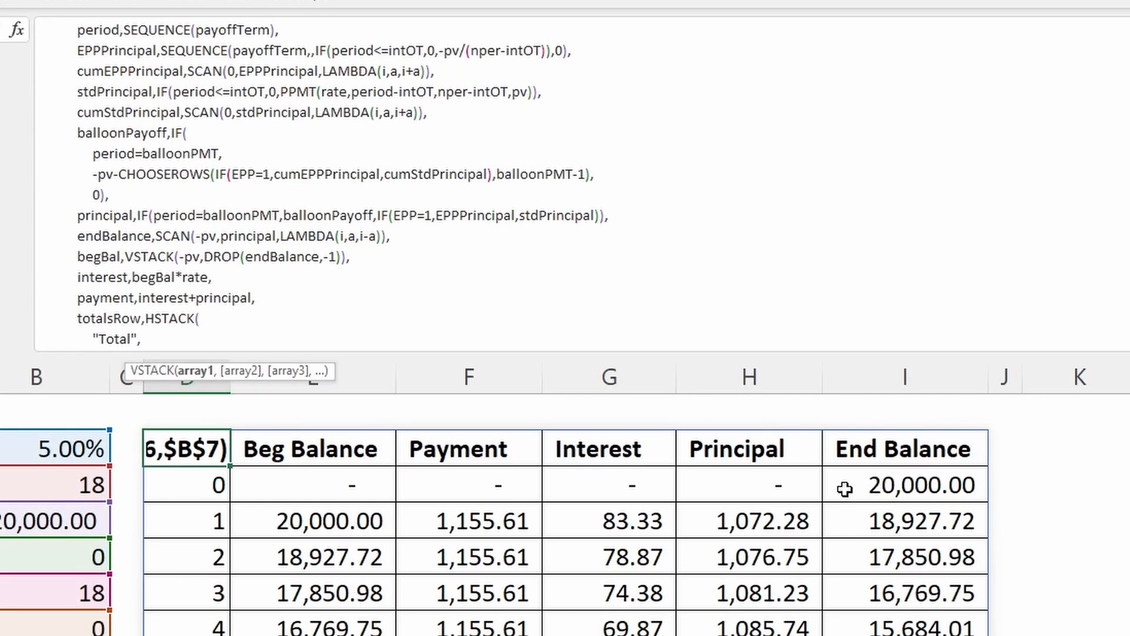
left_click(160, 236)
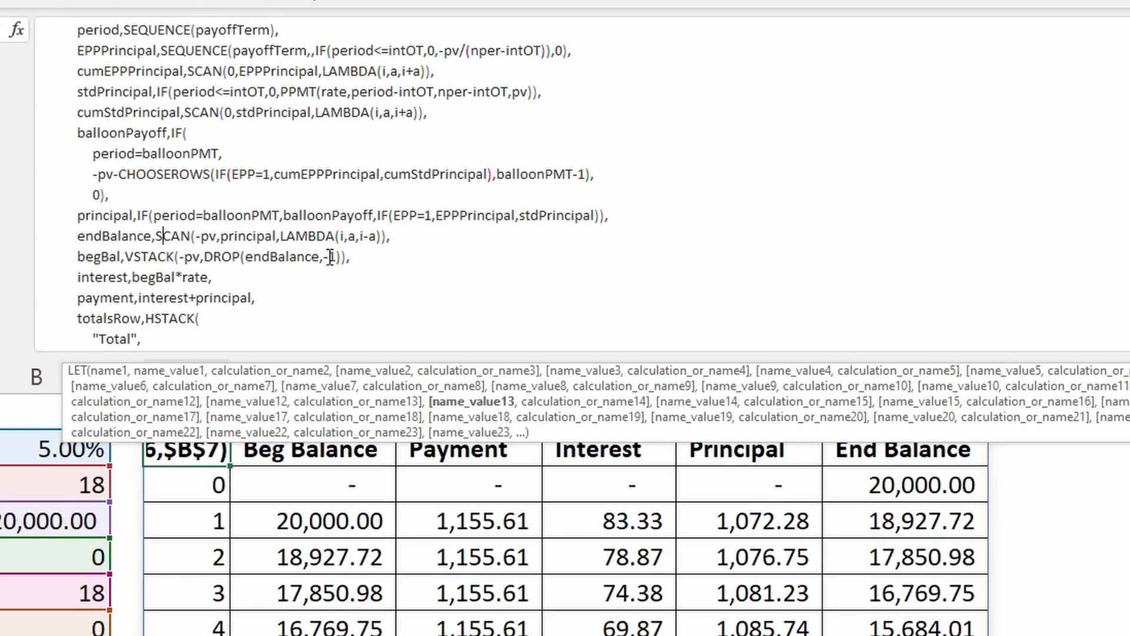
- Examine the two arrays stacked by begBal's VSTACK: -pv and the DROP of endBalance
left_click(139, 262)
left_click(191, 259)
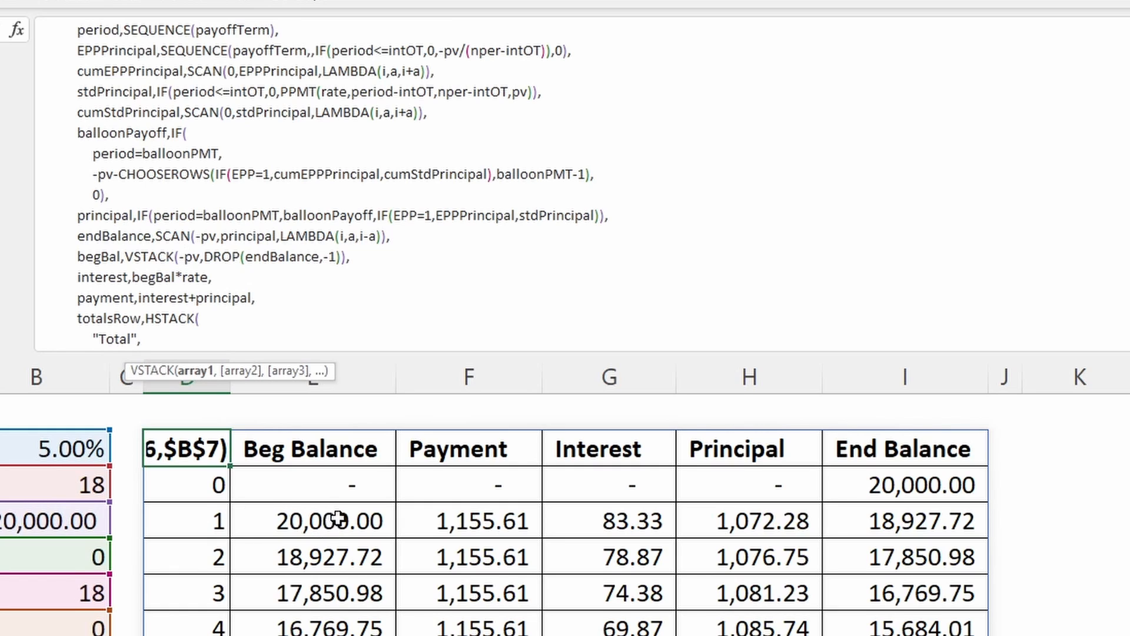
left_click(222, 269)
left_click(222, 258)
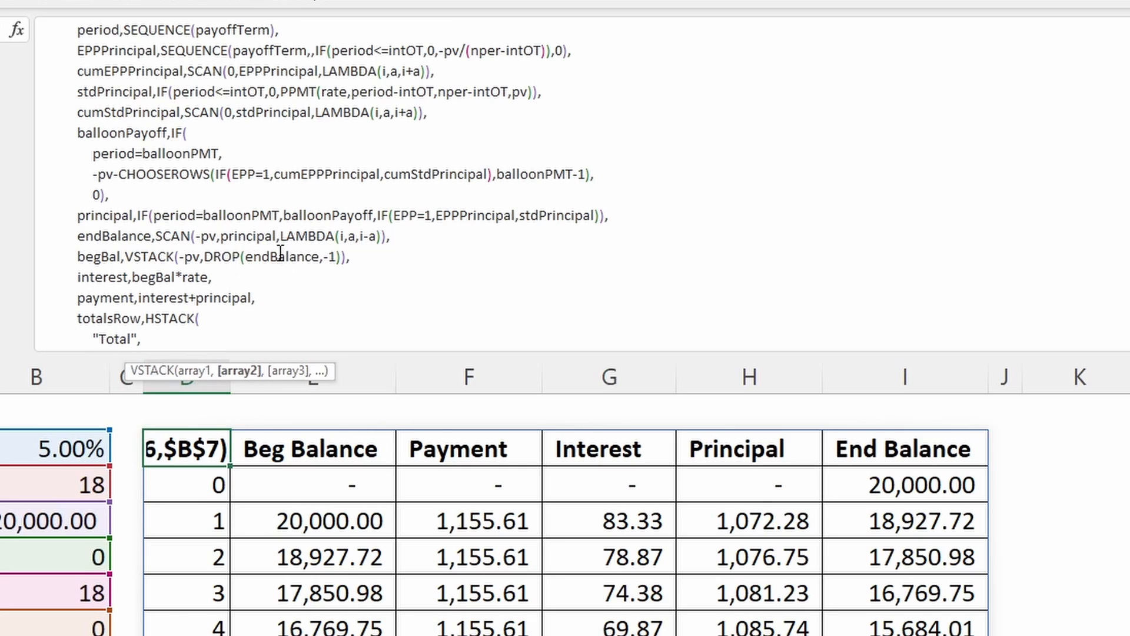
- Examine the DROP function inside begBal, with array argument endBalance and rows argument -1
left_click(297, 257)
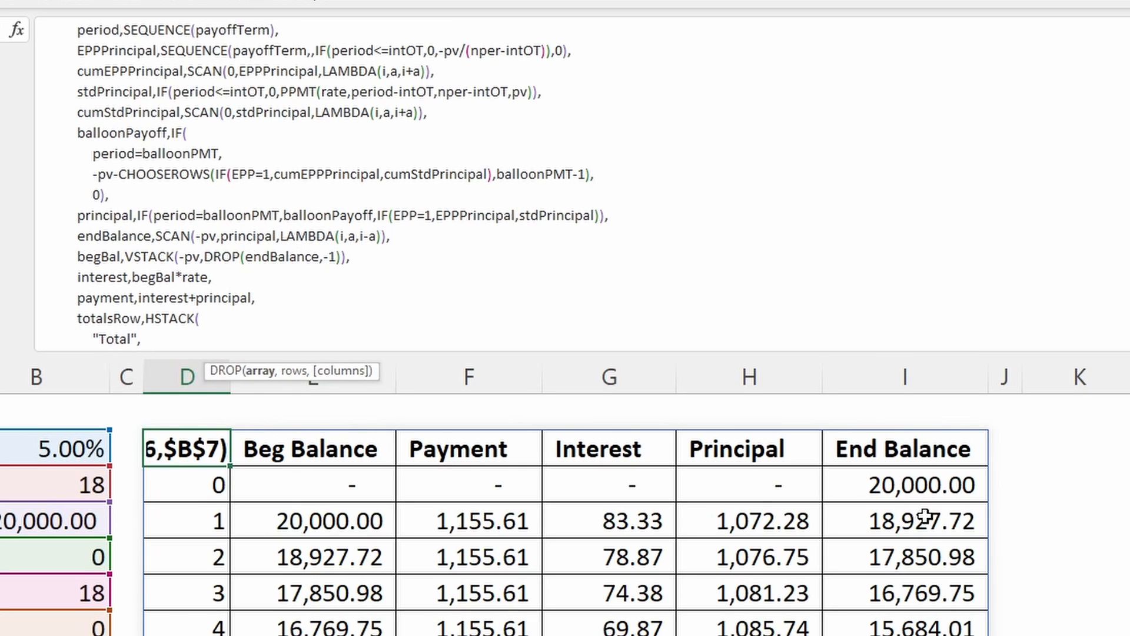
left_click(231, 257)
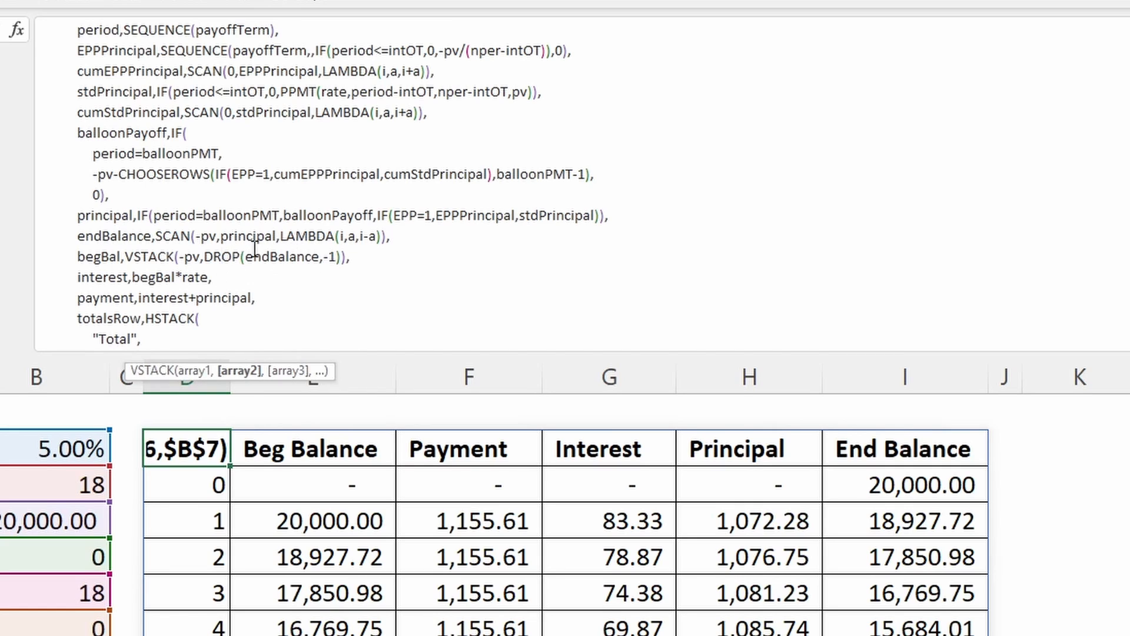
left_click(286, 268)
left_click(286, 258)
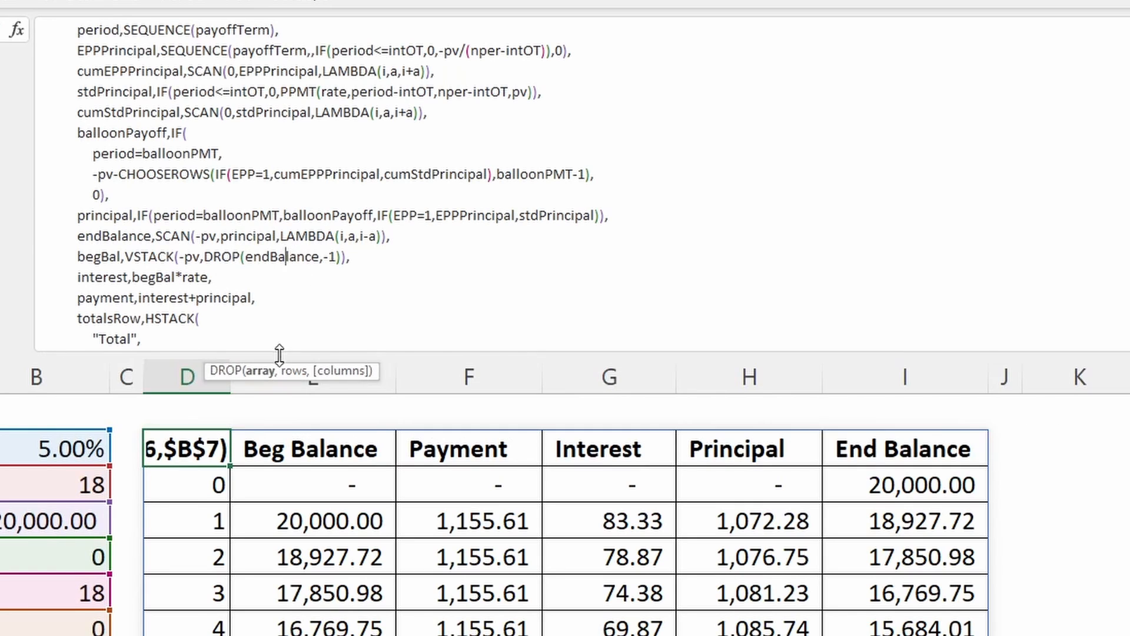
left_click(271, 371)
left_click(297, 377)
left_click(298, 259)
scroll(183, 231, "down", 1)
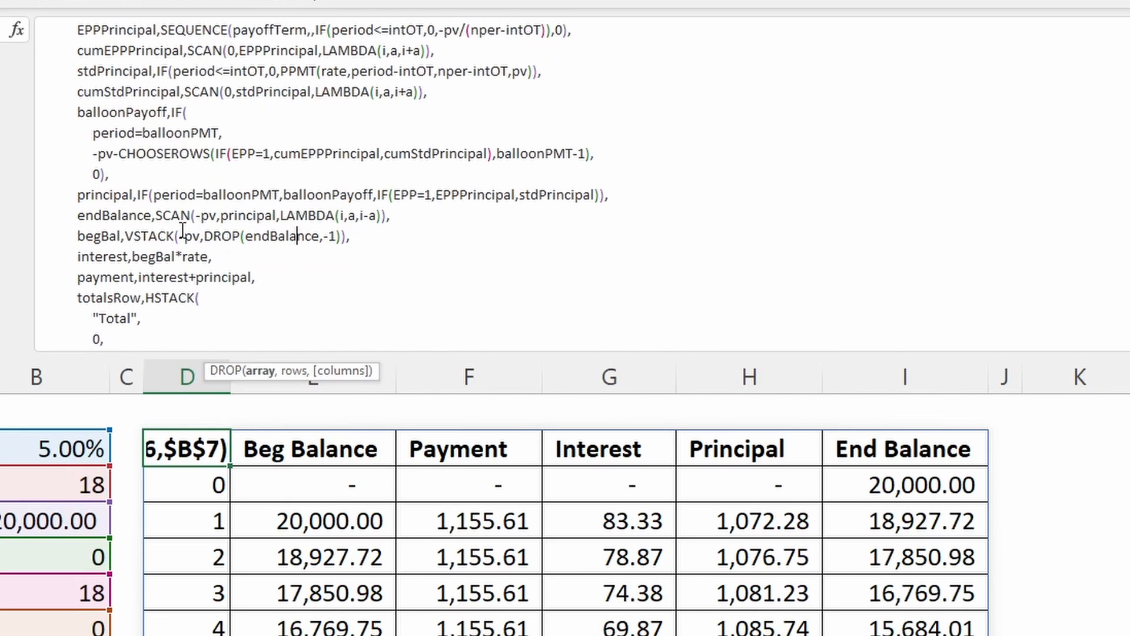
- Examine the interest name, defined as begBal*rate, and the payment name, defined as interest+principal
left_click(136, 239)
left_click(110, 256)
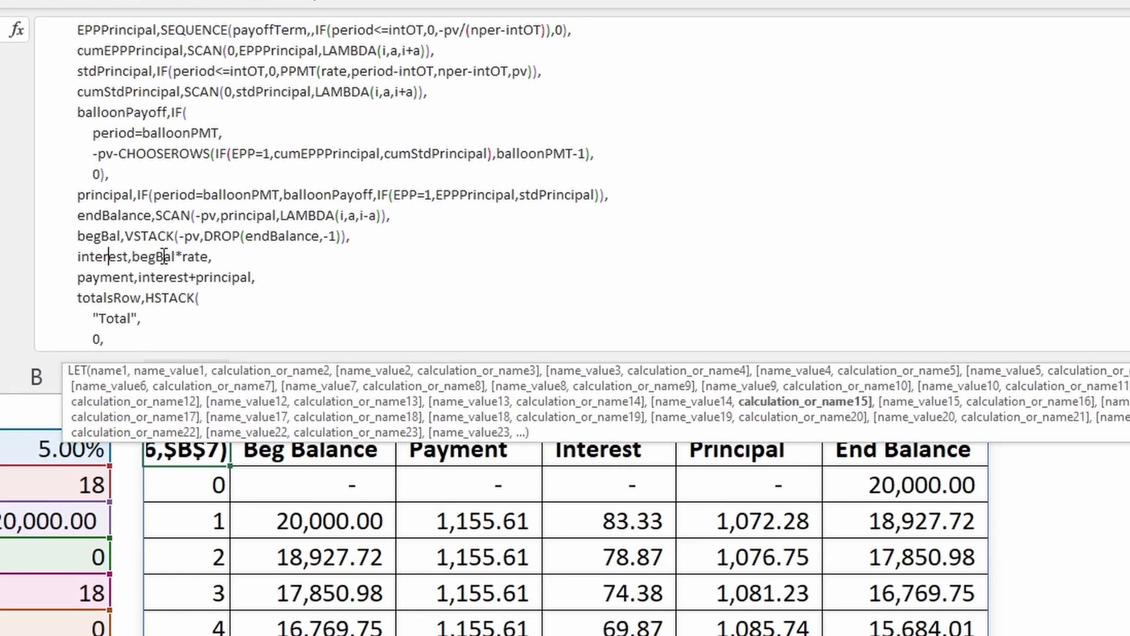
scroll(153, 206, "down", 1)
scroll(162, 233, "down", 1)
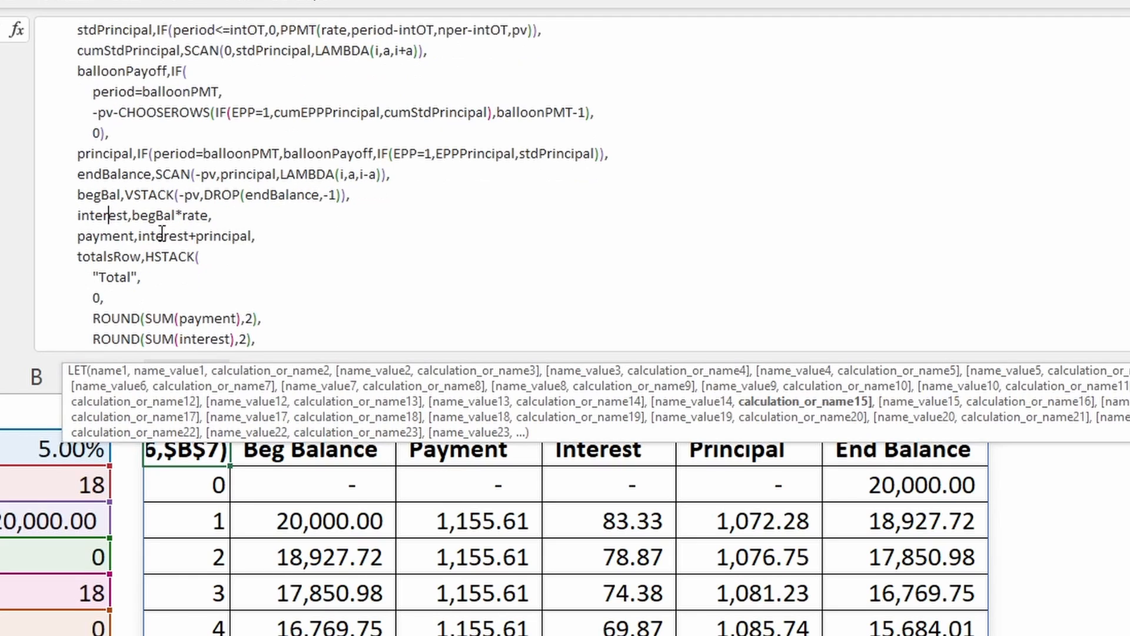
scroll(170, 218, "down", 1)
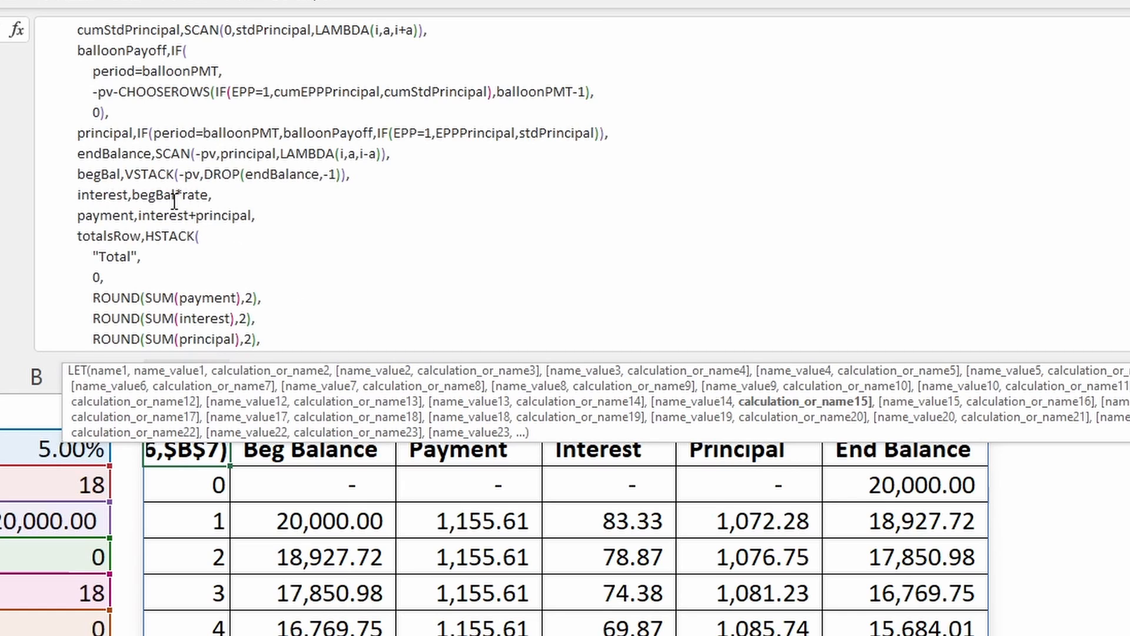
scroll(165, 147, "up", 4)
scroll(136, 39, "down", 5)
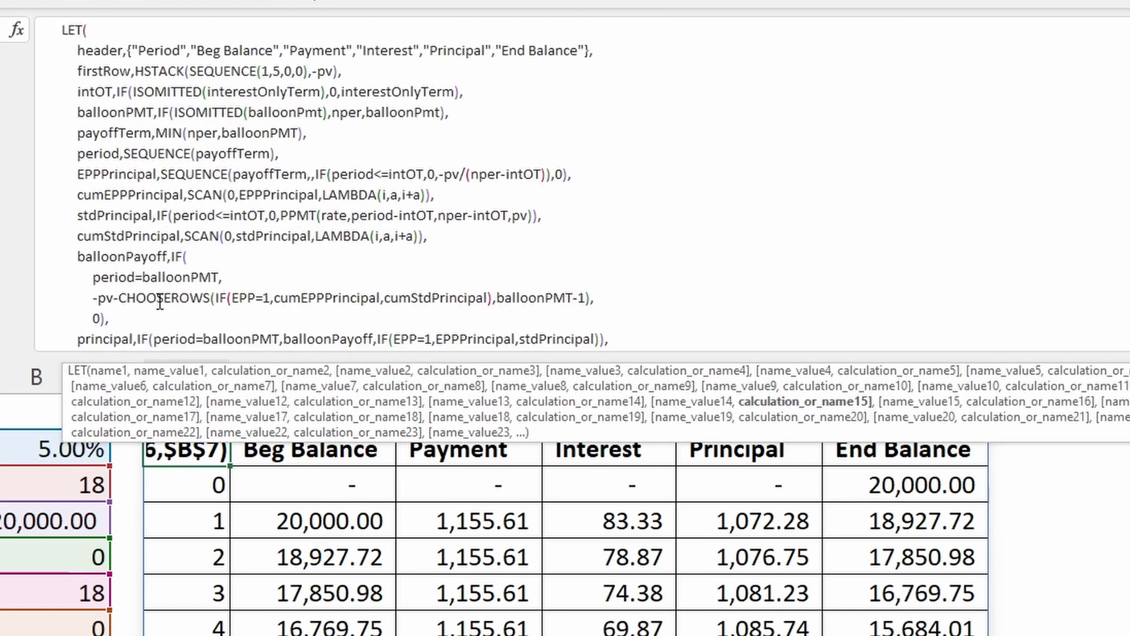
left_click(101, 152)
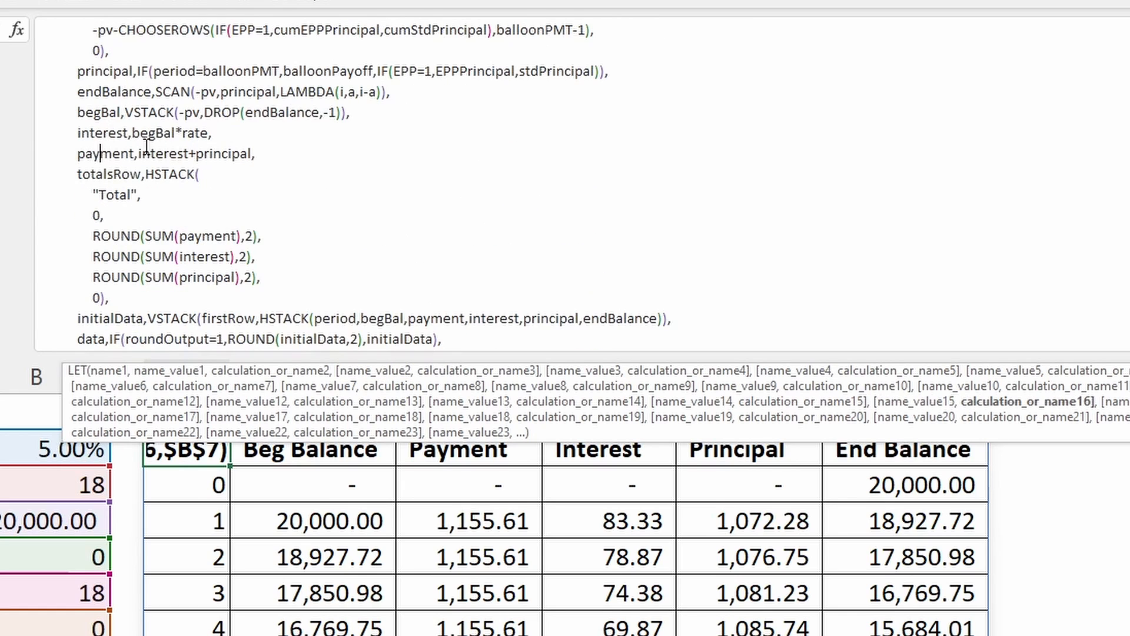
left_click(159, 151)
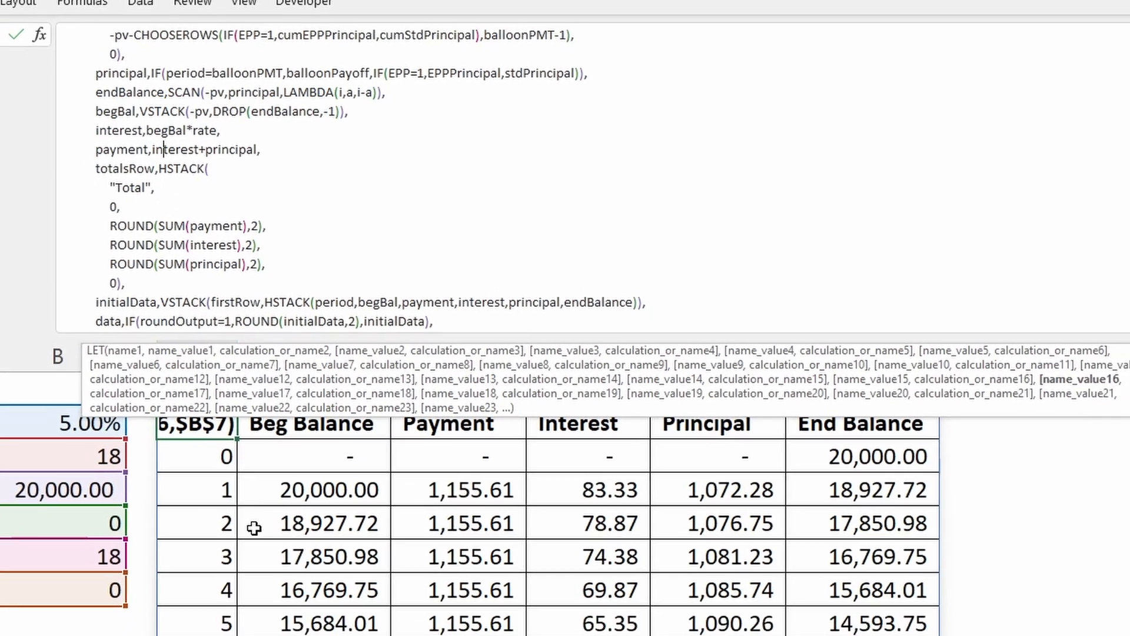
- Examine the totalsRow name and its HSTACK function, comparing it with the table's Total row and the firstRow definition
scroll(253, 548, "down", 4)
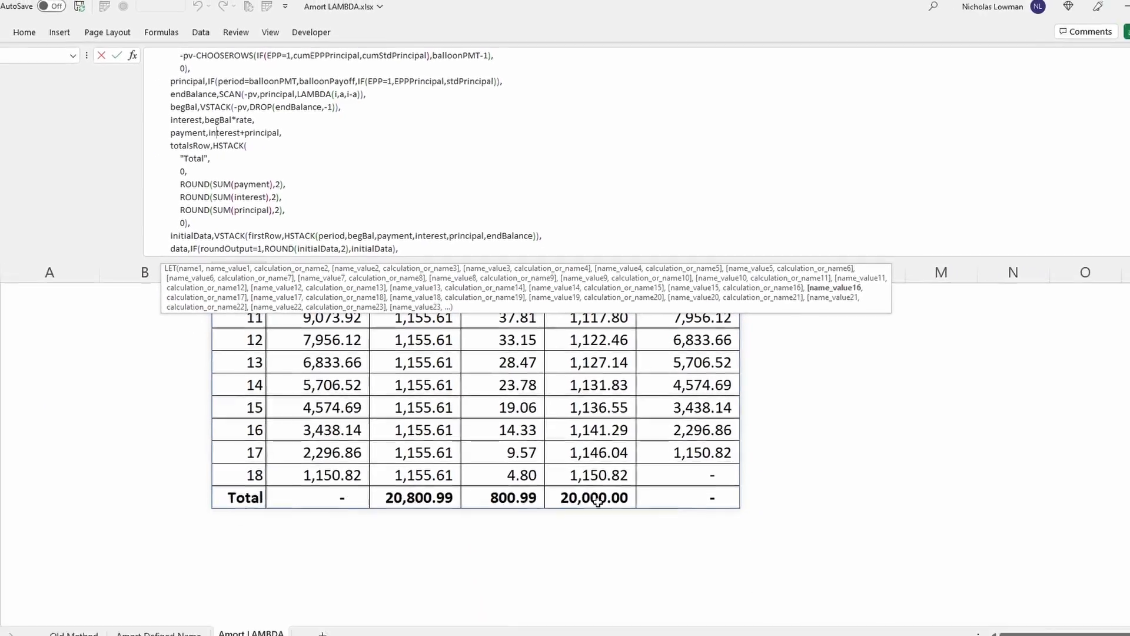
scroll(457, 406, "up", 4)
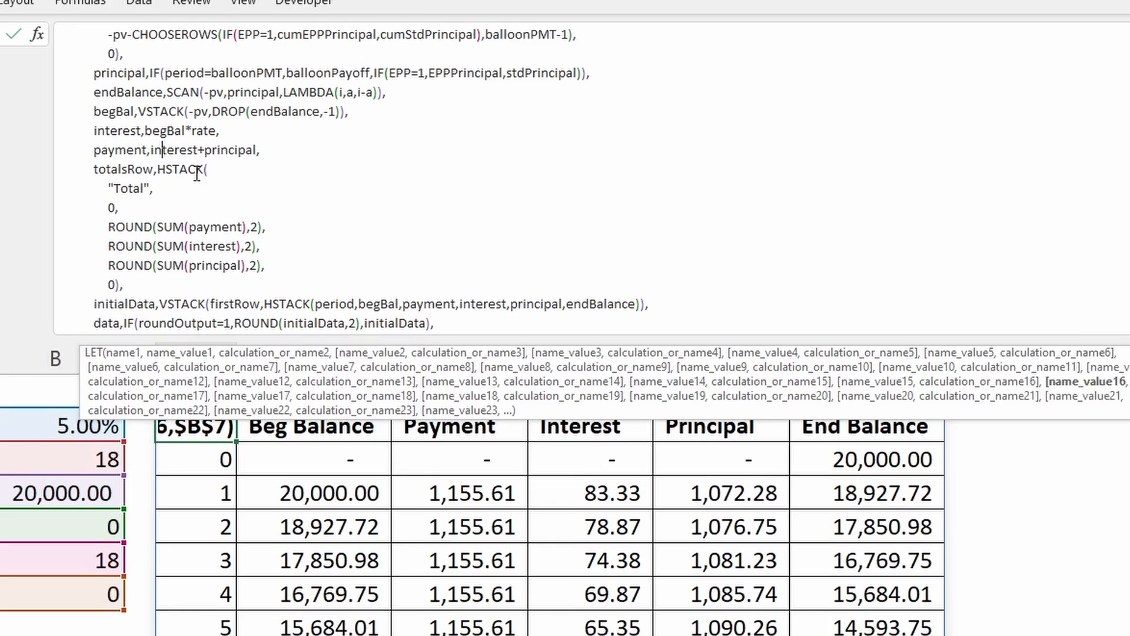
left_click(209, 159)
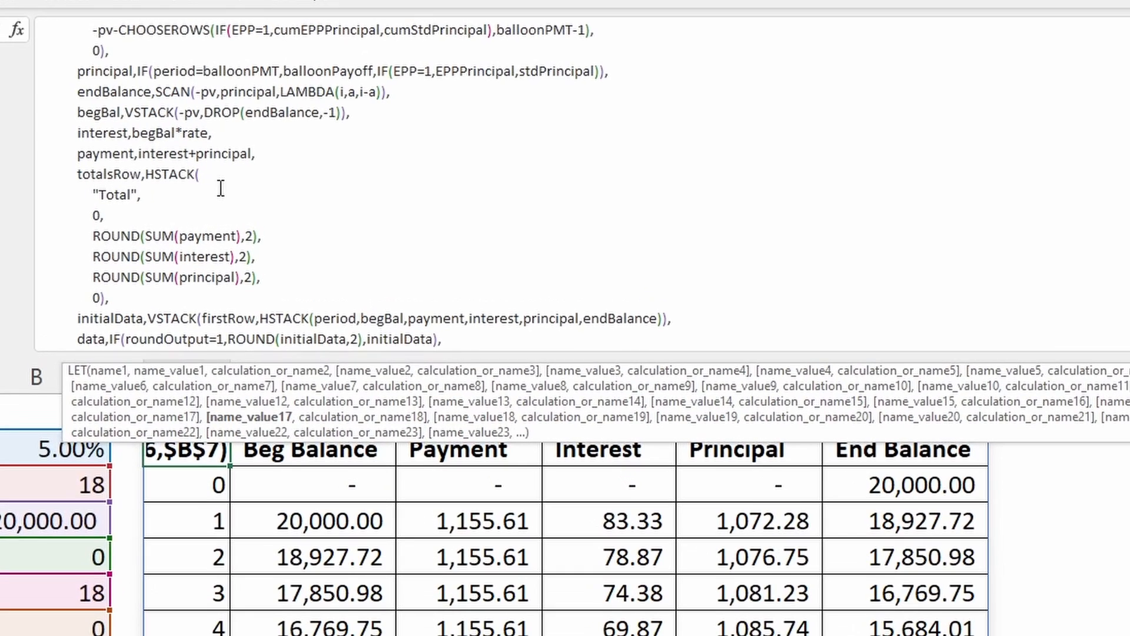
scroll(215, 160, "up", 5)
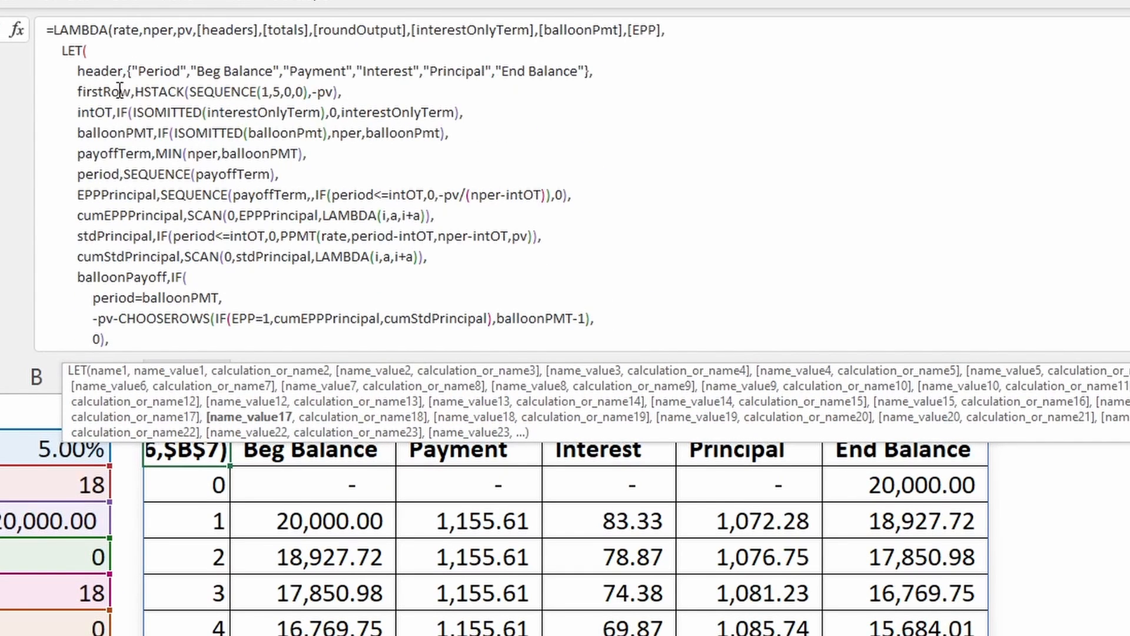
scroll(176, 100, "down", 5)
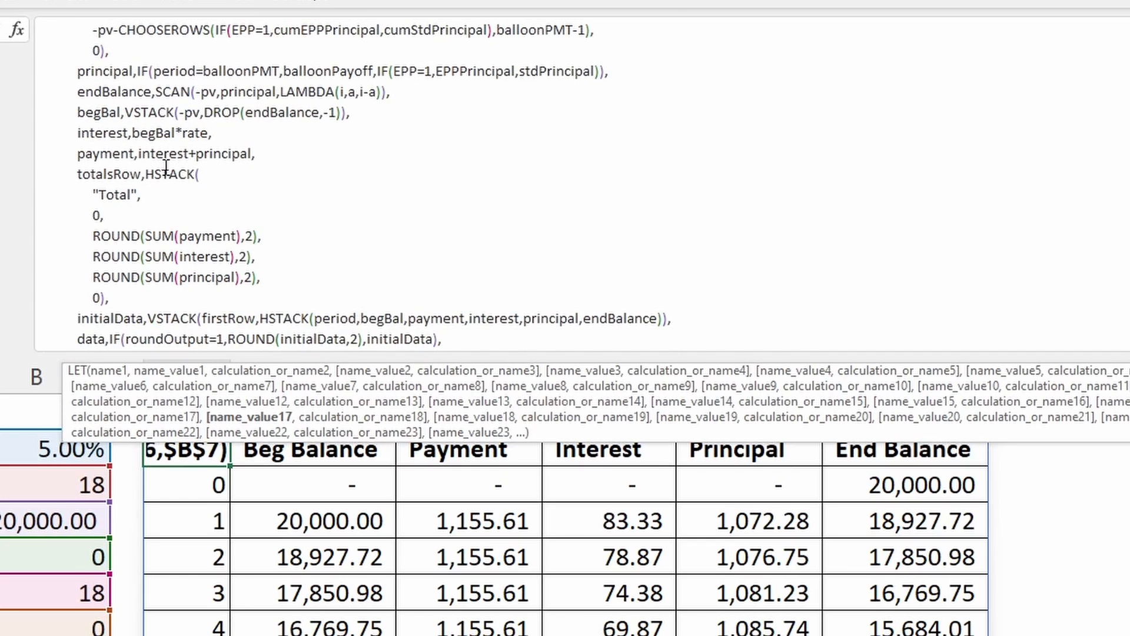
- Examine the first two arrays in totalsRow's HSTACK, "Total" and 0, against the end of the amortization table
left_click(115, 200)
scroll(566, 512, "down", 6)
scroll(206, 547, "up", 1)
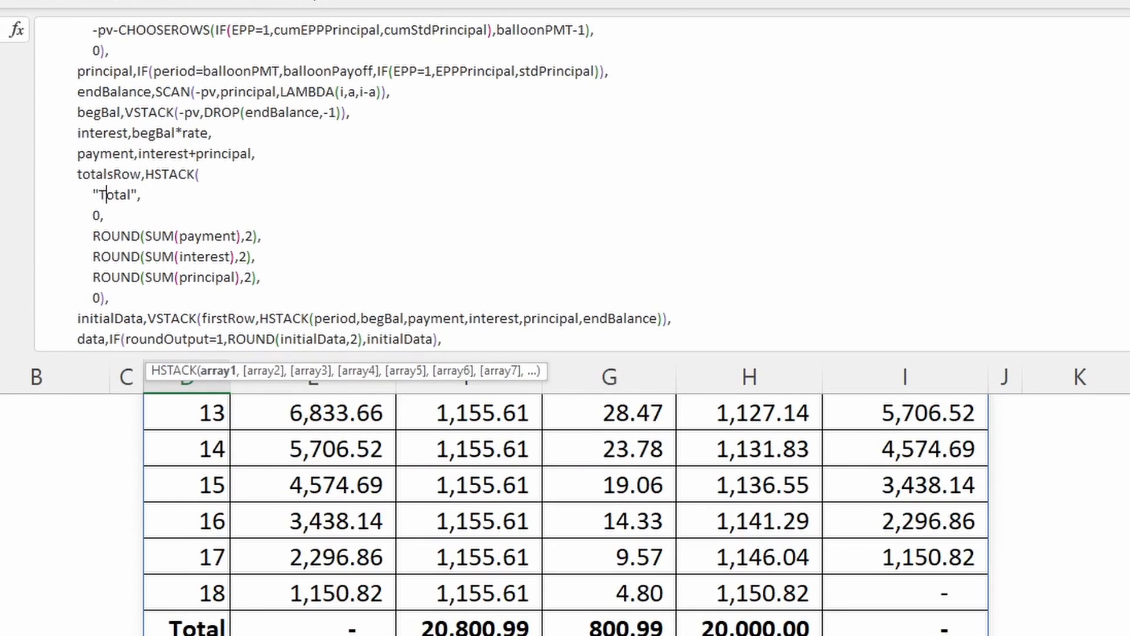
scroll(222, 626, "up", 2)
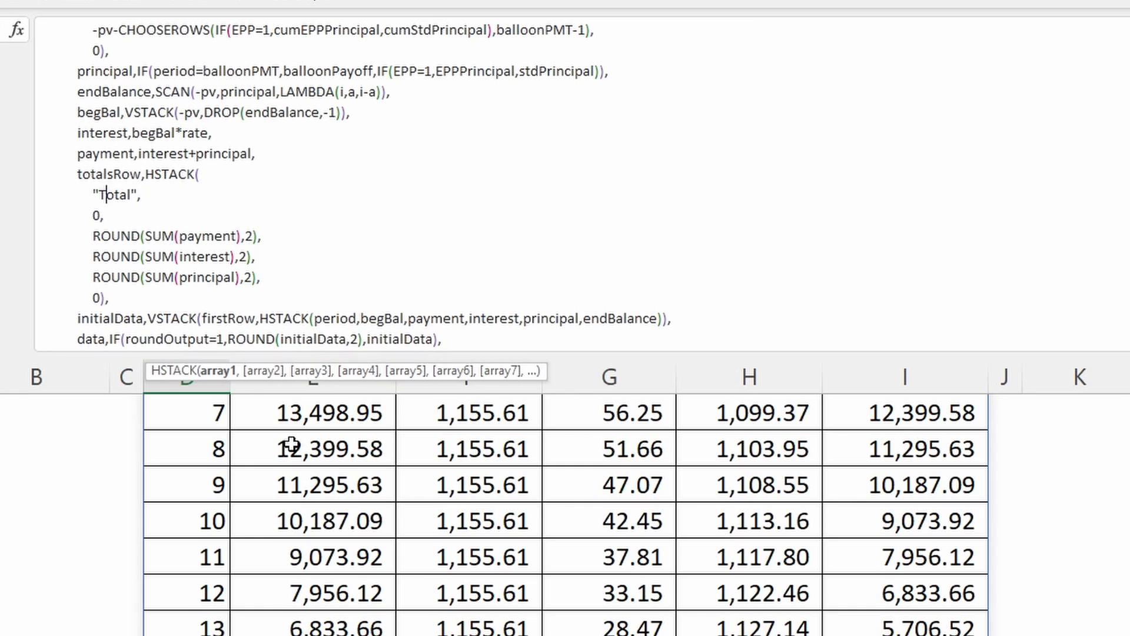
left_click(100, 216)
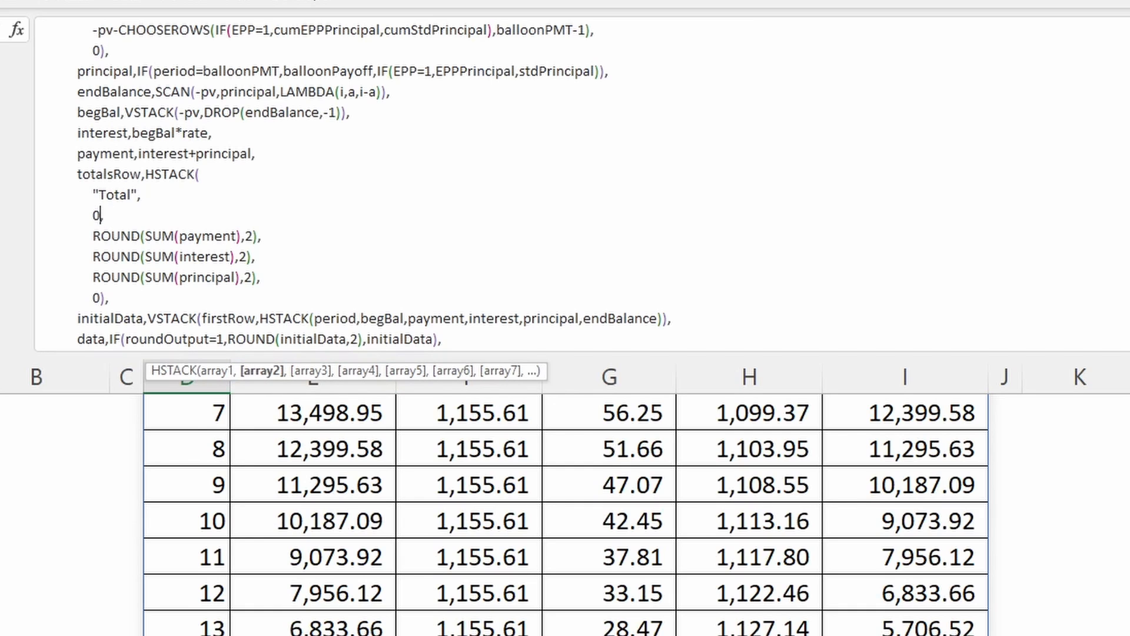
type(",")
scroll(323, 478, "down", 3)
scroll(231, 412, "down", 1)
- Examine totalsRow's third array, ROUND(SUM(payment),2), and the SUM of payment inside it
left_click(120, 236)
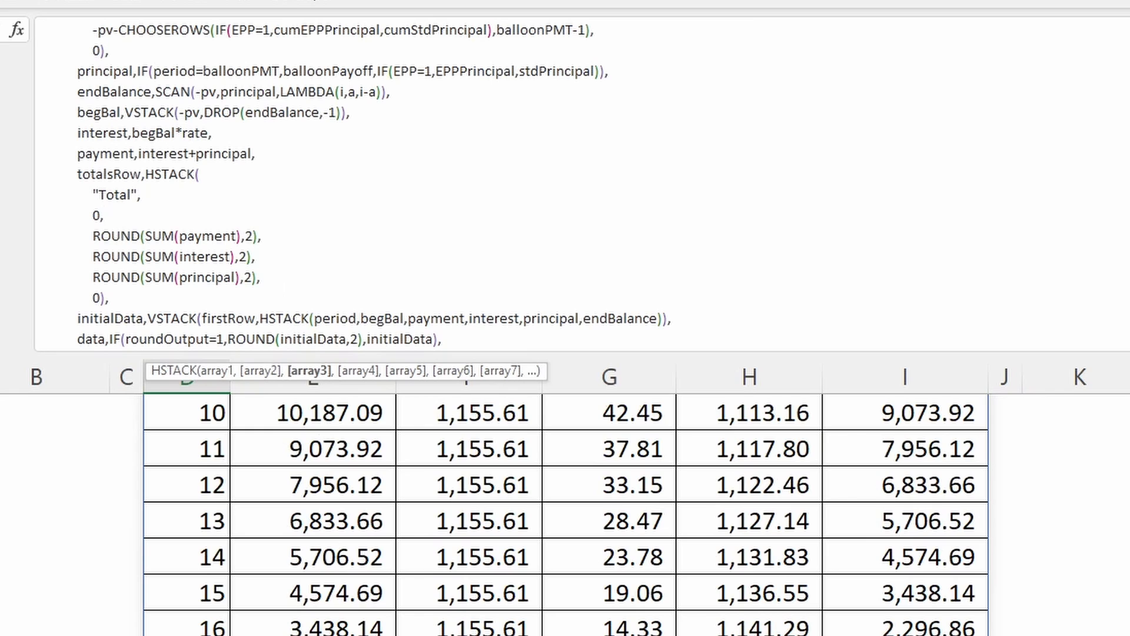
scroll(512, 575, "up", 4)
scroll(503, 454, "down", 2)
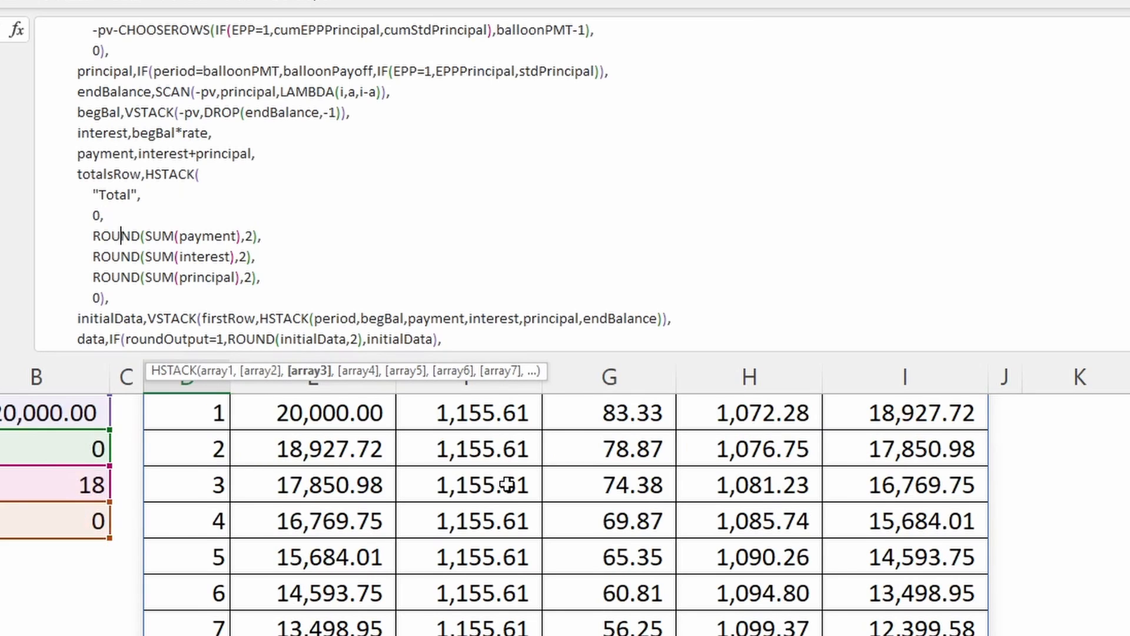
left_click(168, 239)
left_click(204, 235)
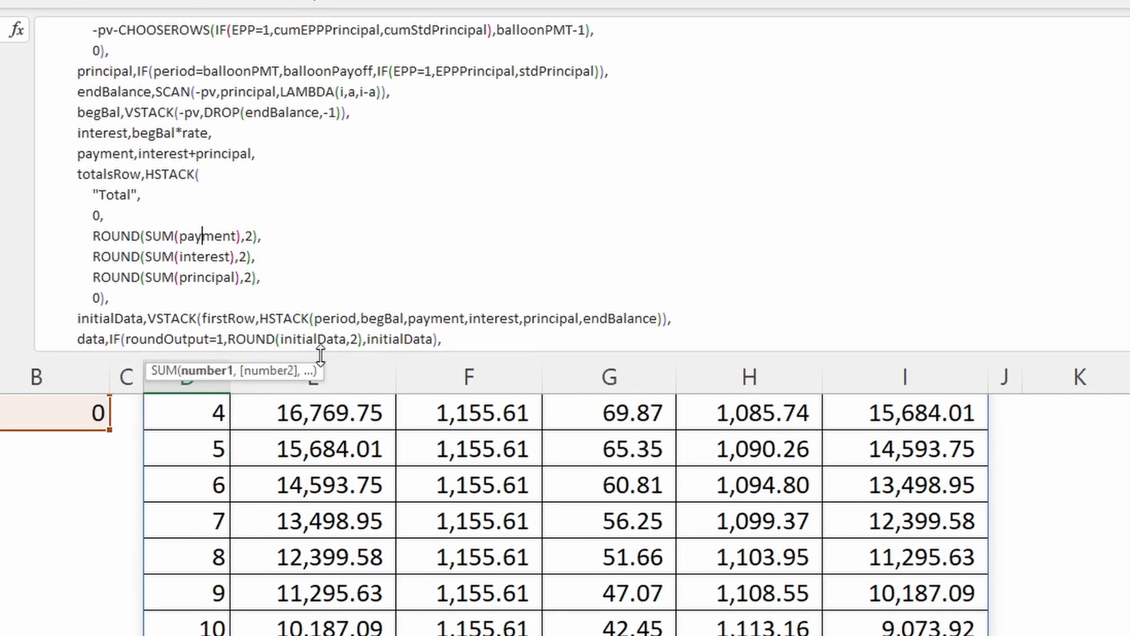
- Examine totalsRow's remaining arrays: the rounded sums of interest and principal and the final 0
left_click(164, 257)
left_click(206, 257)
left_click(168, 277)
left_click(217, 277)
scroll(347, 435, "down", 1)
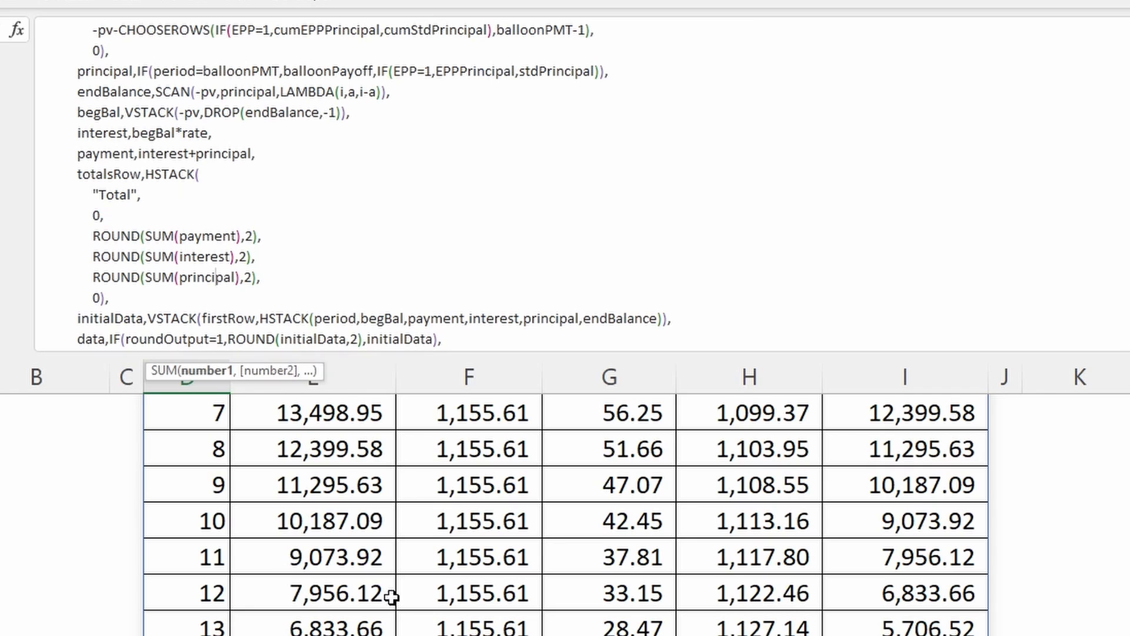
left_click(95, 296)
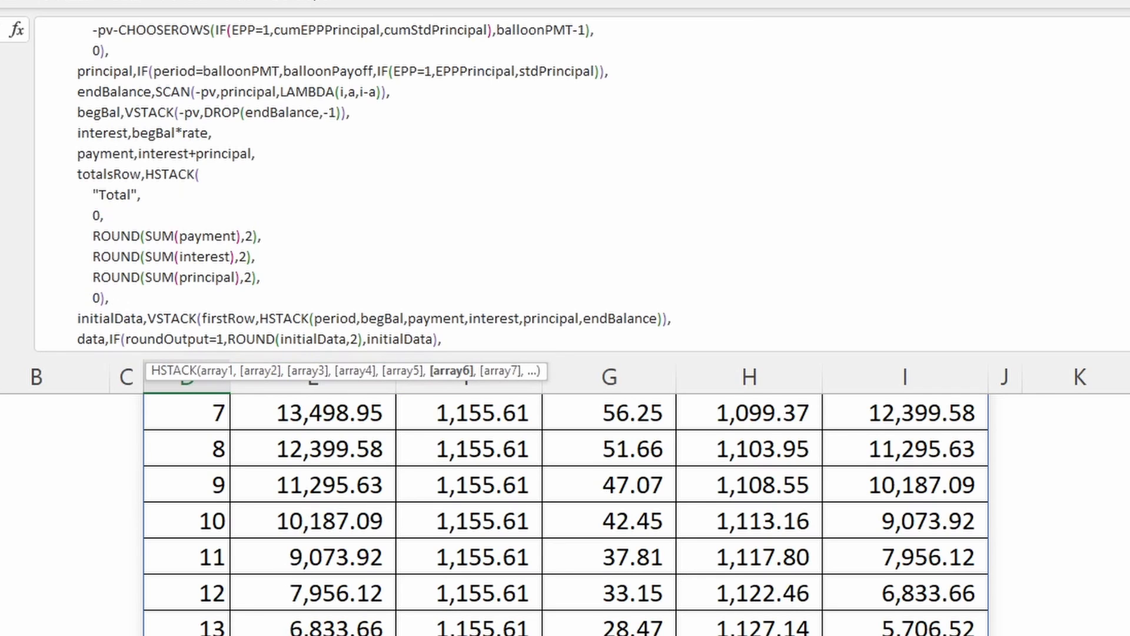
scroll(898, 447, "up", 3)
- Examine the initialData name and its VSTACK of firstRow over the HSTACK of the period, balance, payment, interest and principal columns
scroll(116, 332, "down", 3)
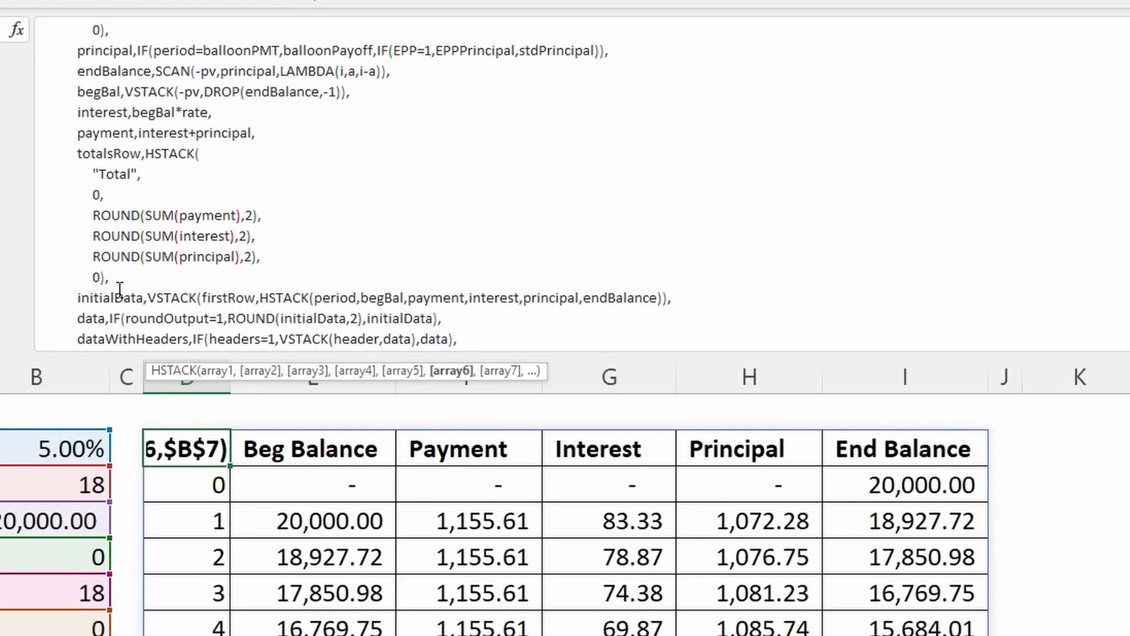
left_click(108, 250)
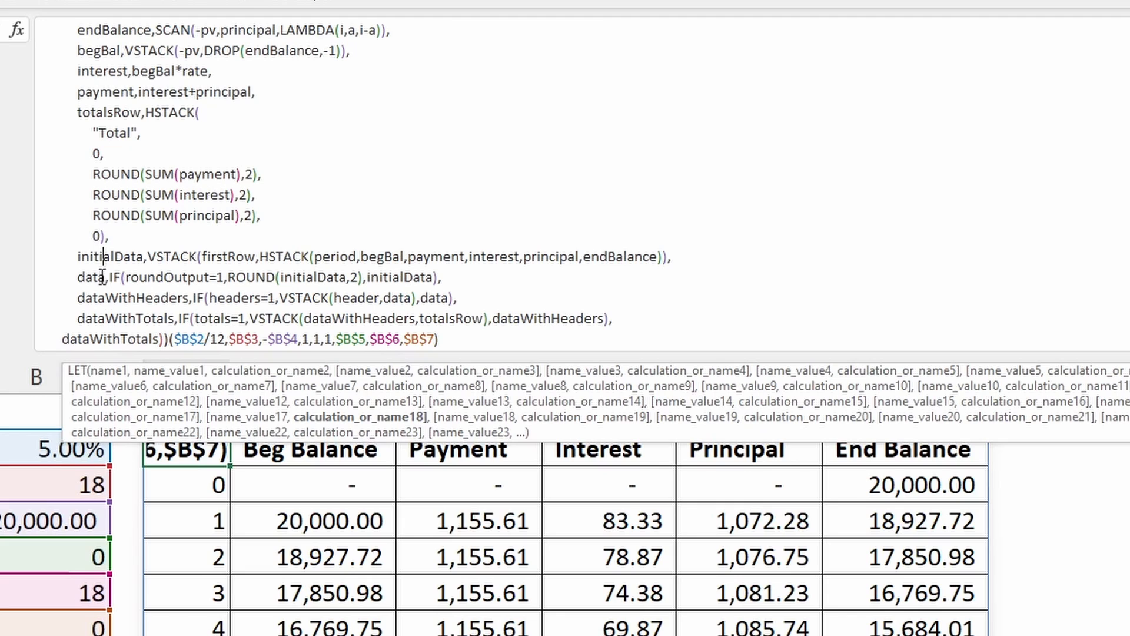
left_click(181, 253)
left_click(286, 256)
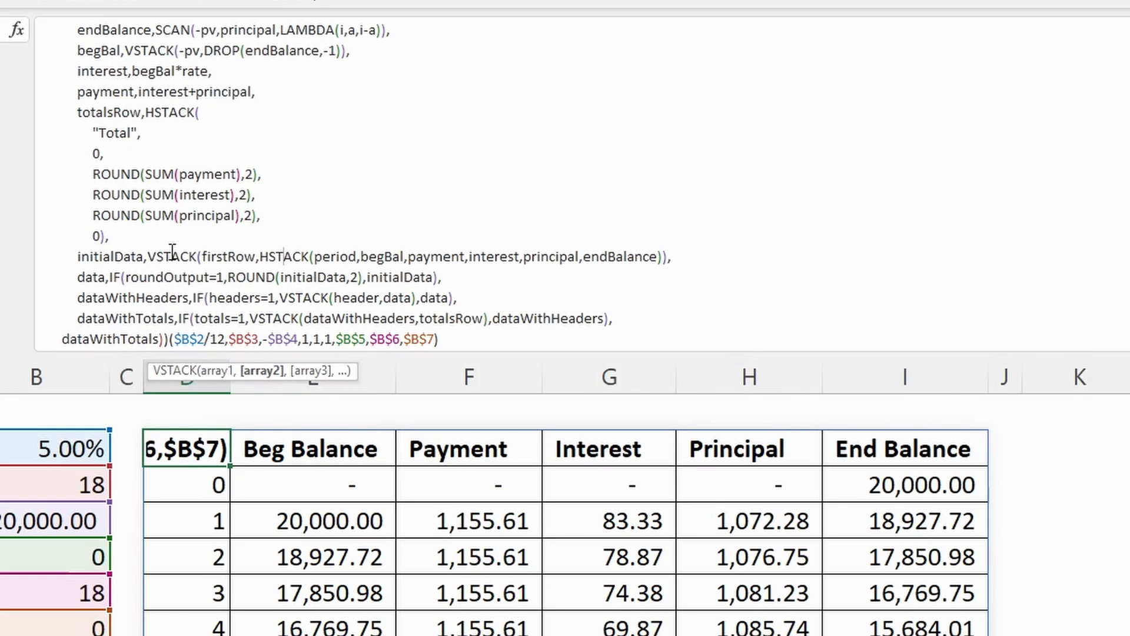
left_click(190, 257)
left_click(228, 257)
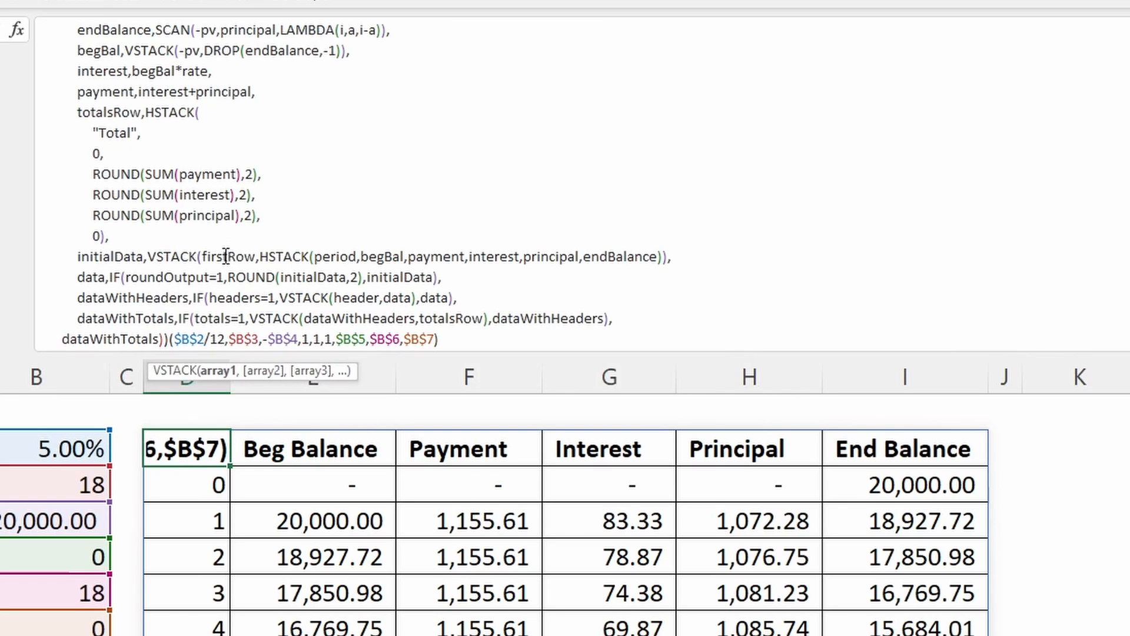
left_click(171, 257)
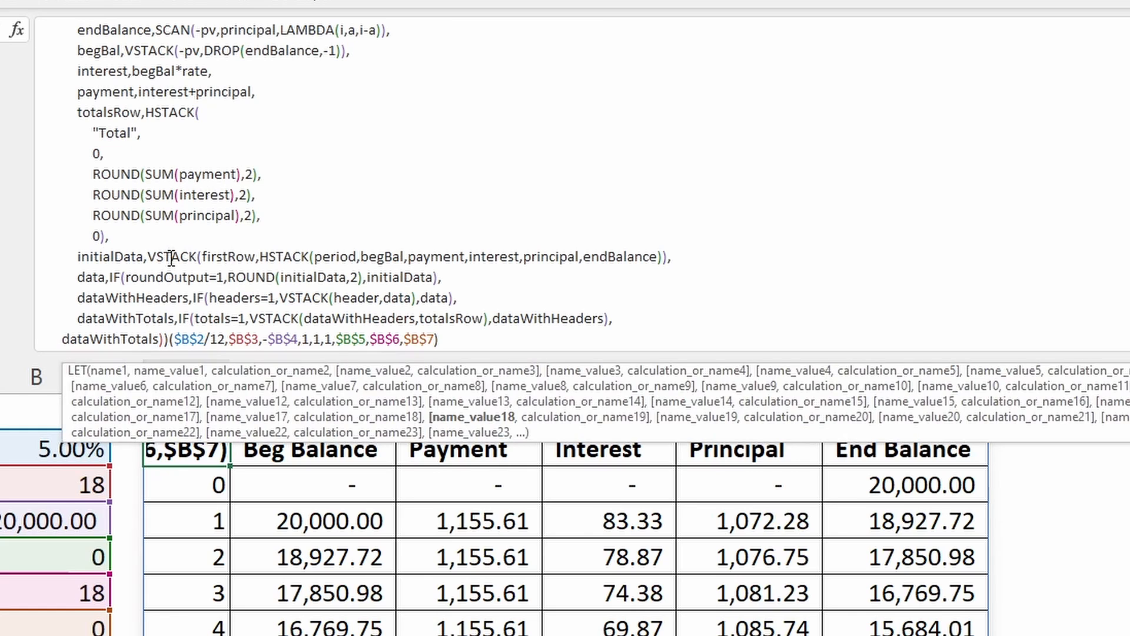
- Examine the two arrays stacked by initialData's VSTACK: firstRow and the HSTACK of the schedule columns
left_click(236, 254)
left_click(218, 370)
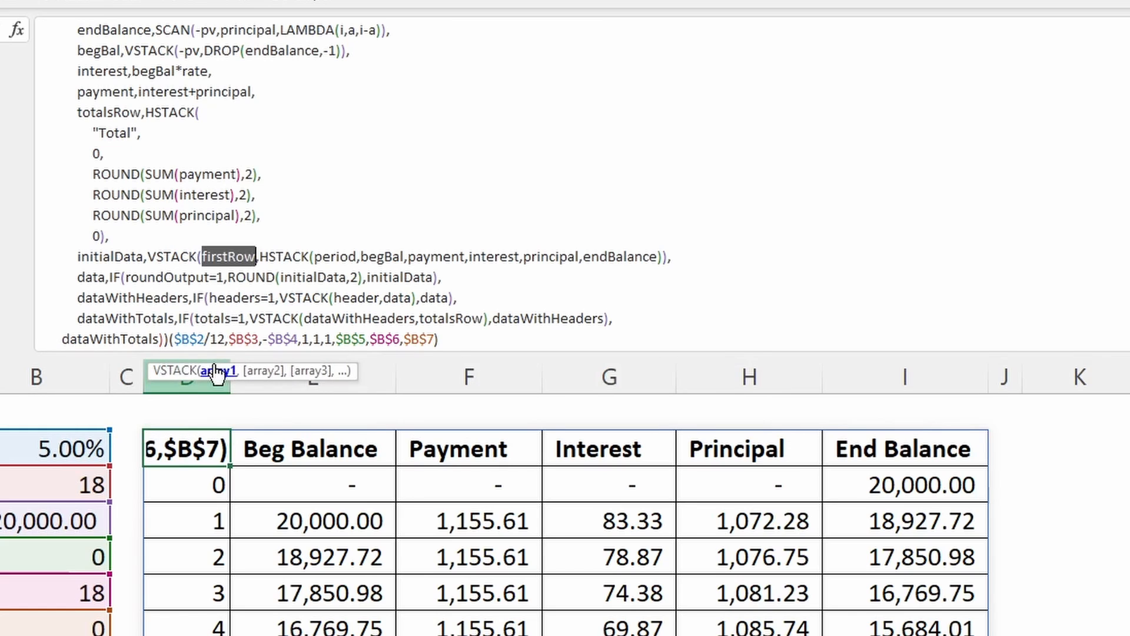
left_click(262, 370)
left_click(279, 259)
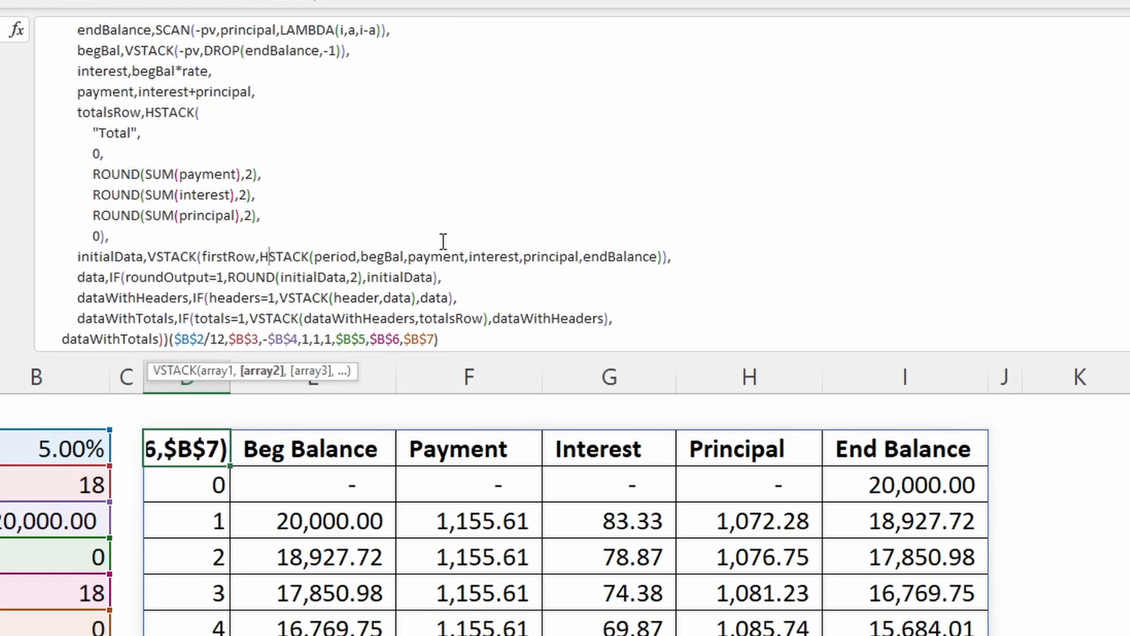
- Examine the payment, interest, principal and endBalance arrays in initialData's HSTACK against the rows of the amortization table
left_click(432, 257)
left_click(507, 258)
left_click(543, 257)
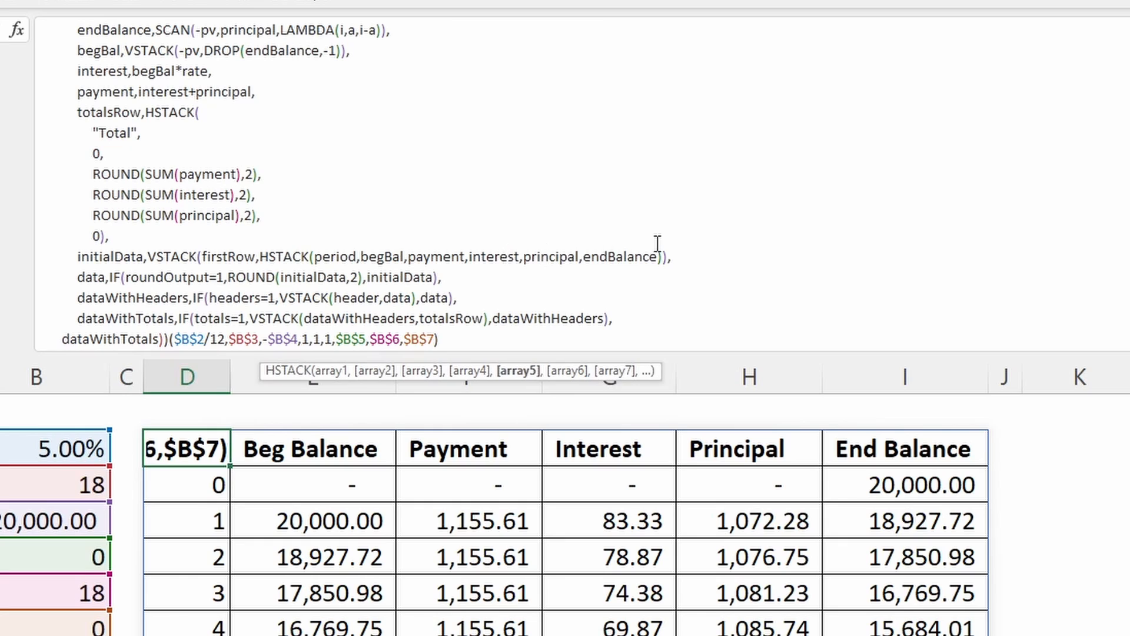
left_click(638, 263)
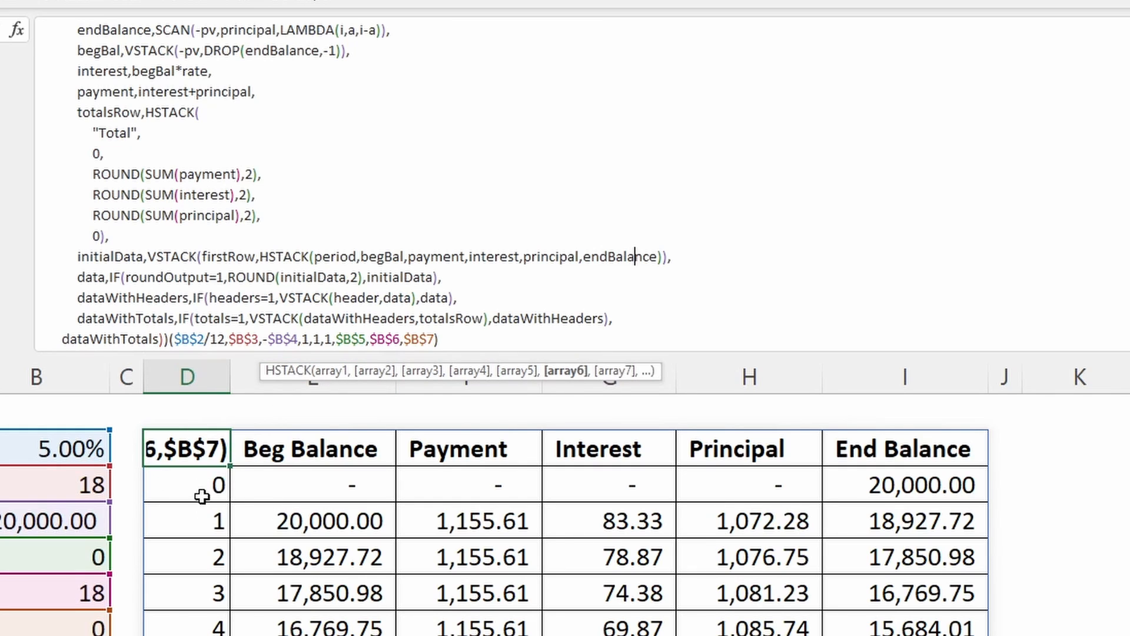
scroll(197, 495, "down", 4)
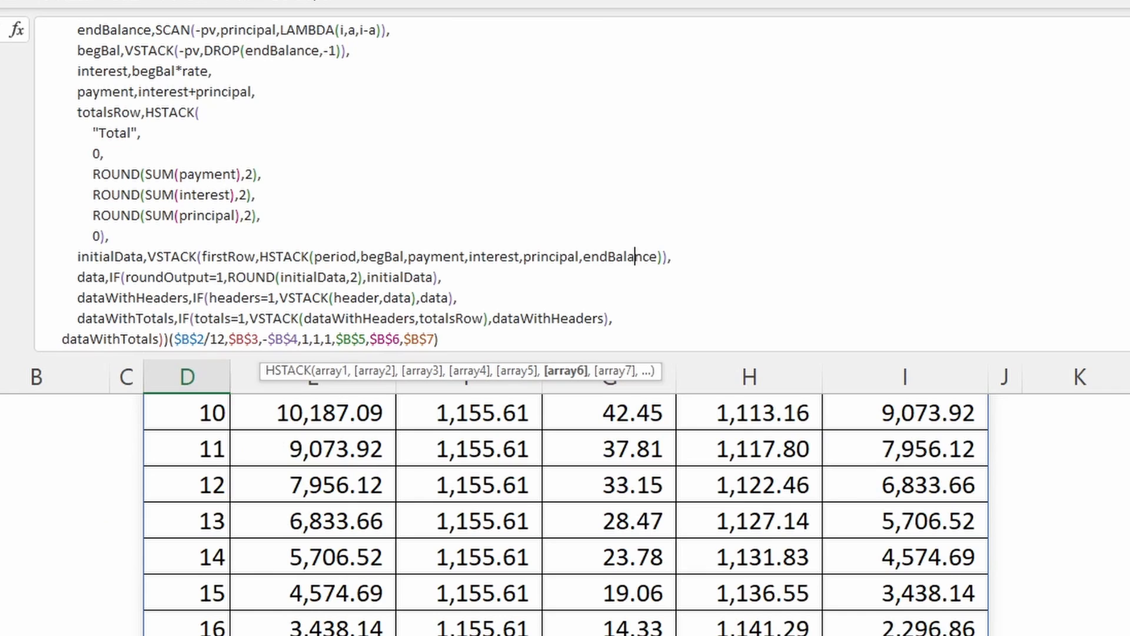
scroll(1018, 443, "up", 4)
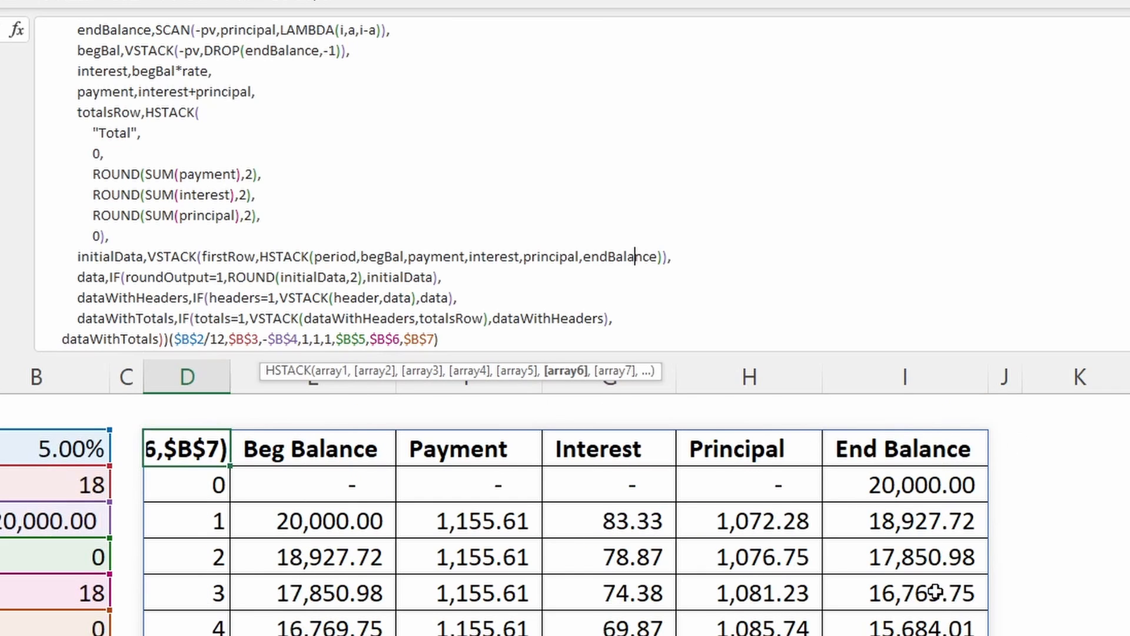
- Examine the data name and its roundOutput=1 test against the LAMBDA's optional roundOutput parameter
left_click(93, 277)
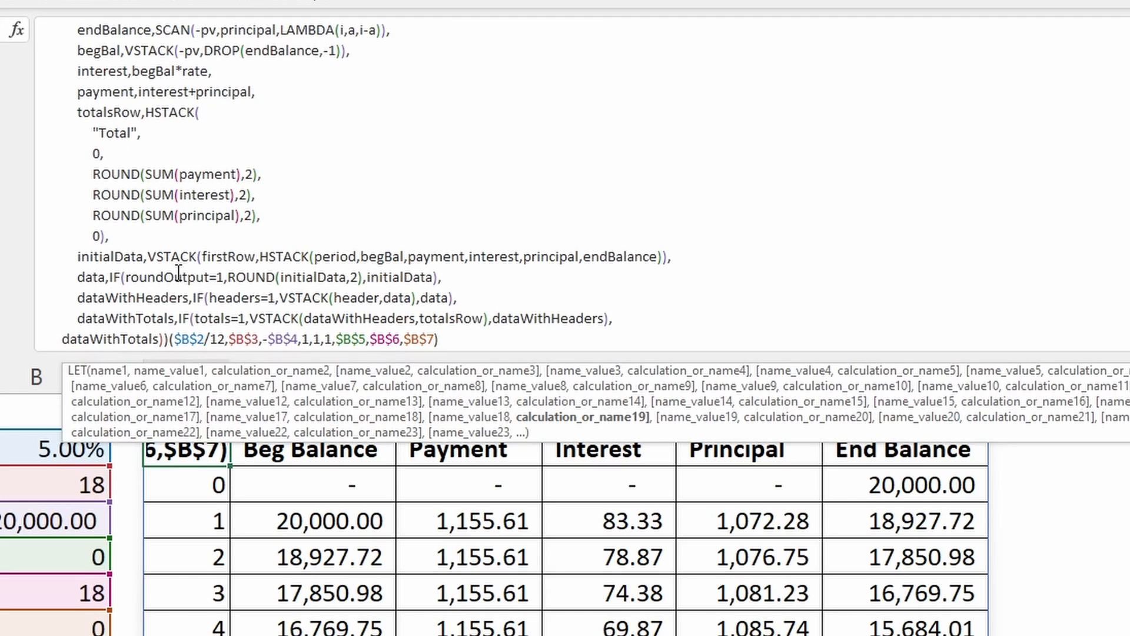
scroll(199, 265, "up", 3)
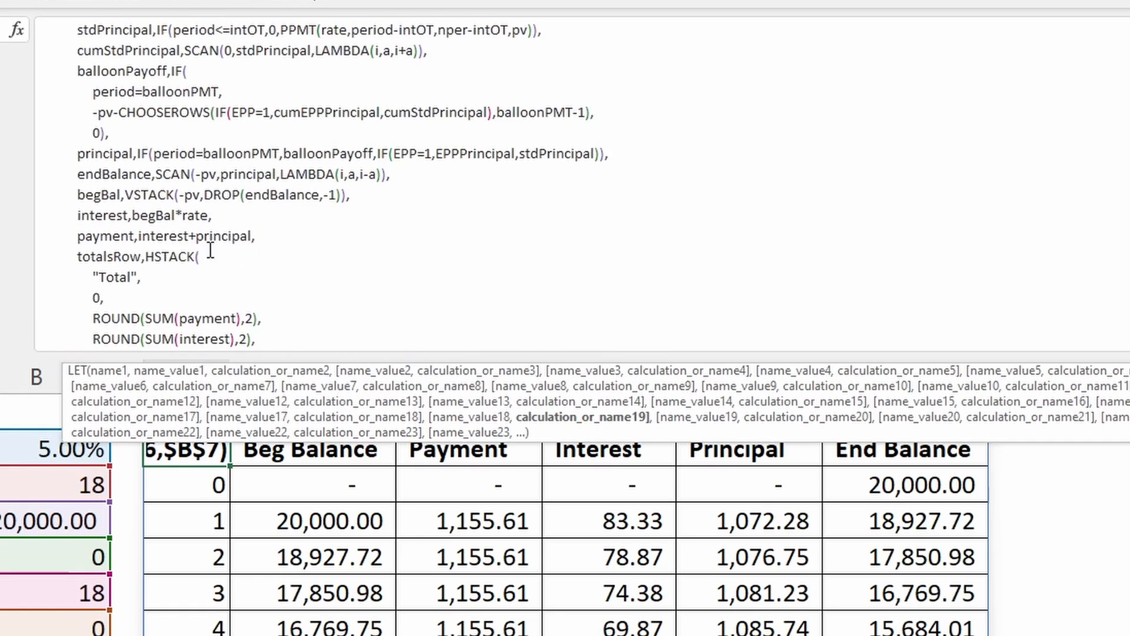
scroll(262, 40, "up", 4)
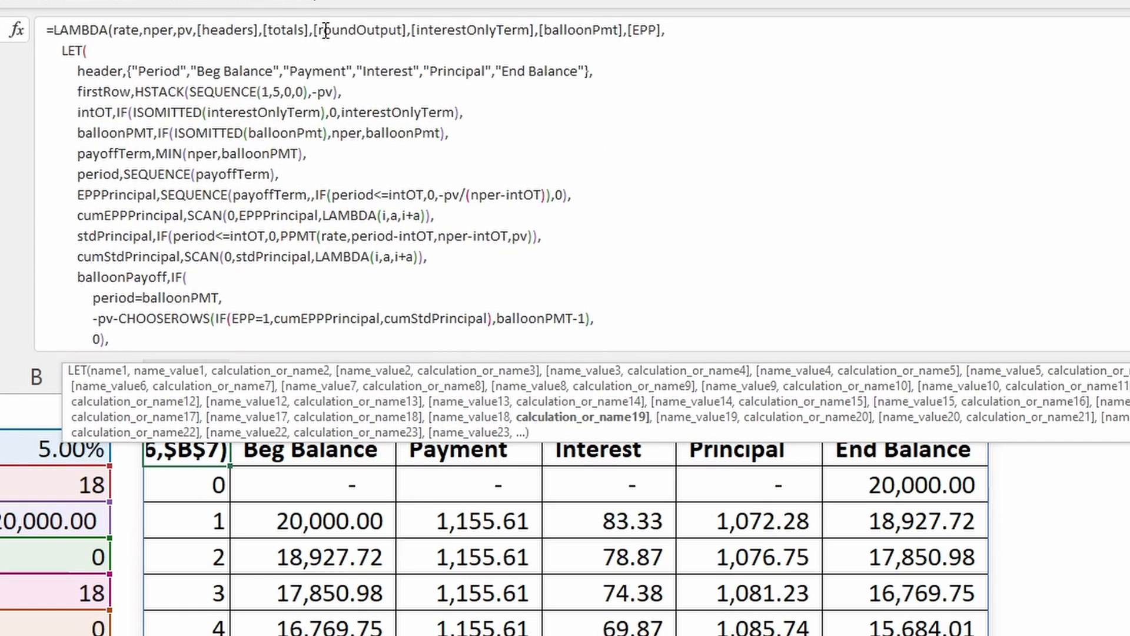
scroll(343, 127, "down", 6)
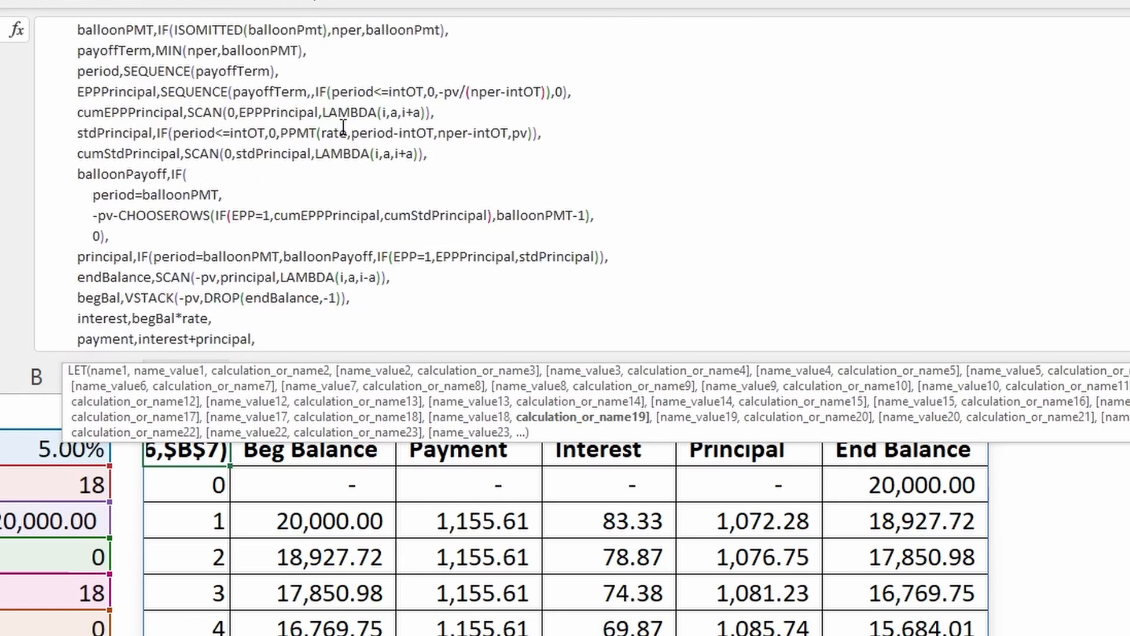
left_click(151, 270)
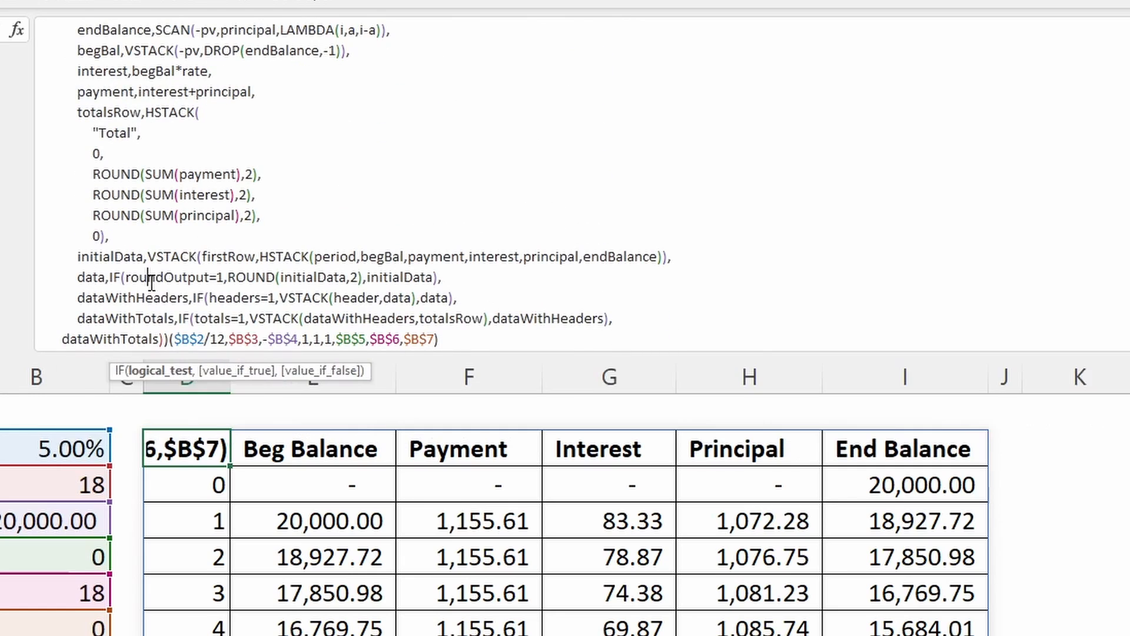
- Examine the two results of data's IF: ROUND(initialData,2) when true and initialData when false
left_click(235, 275)
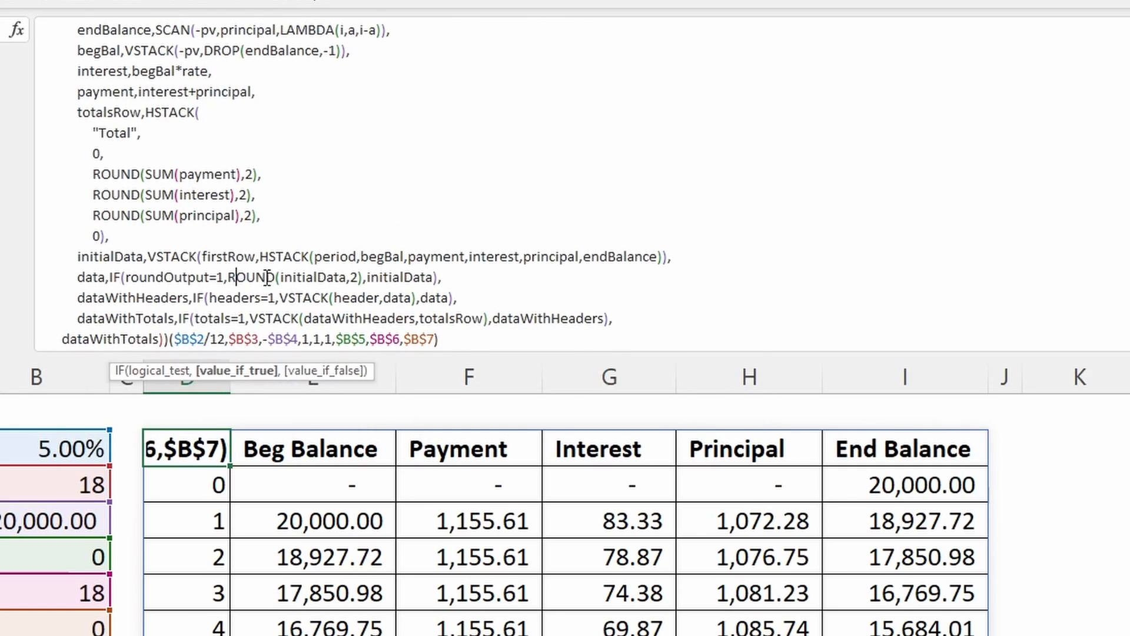
left_click(359, 275)
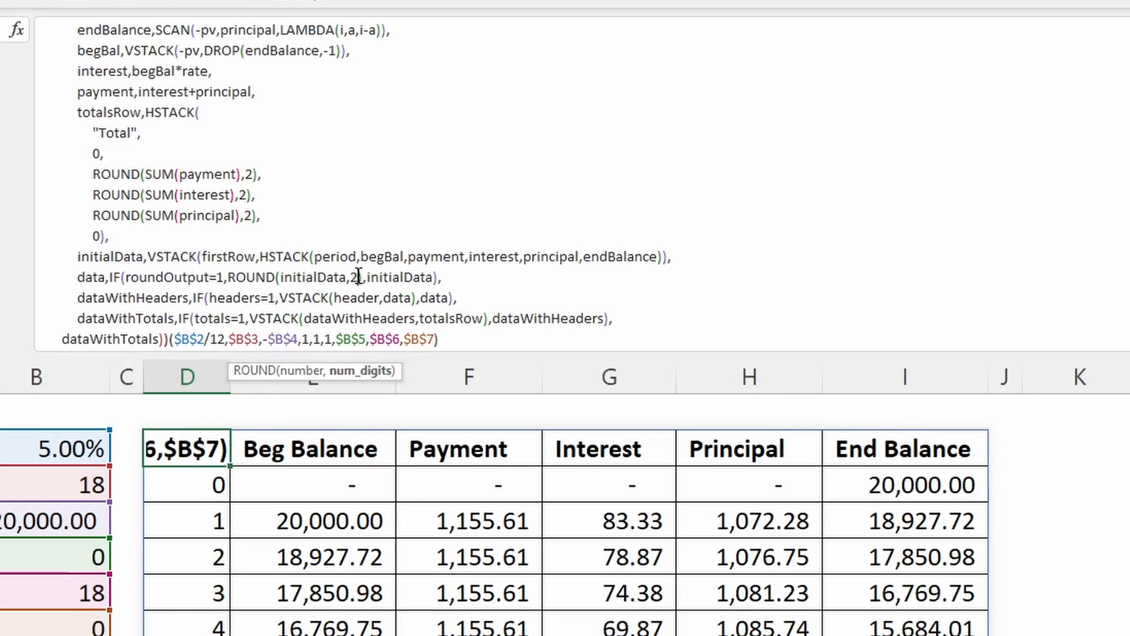
left_click(380, 276)
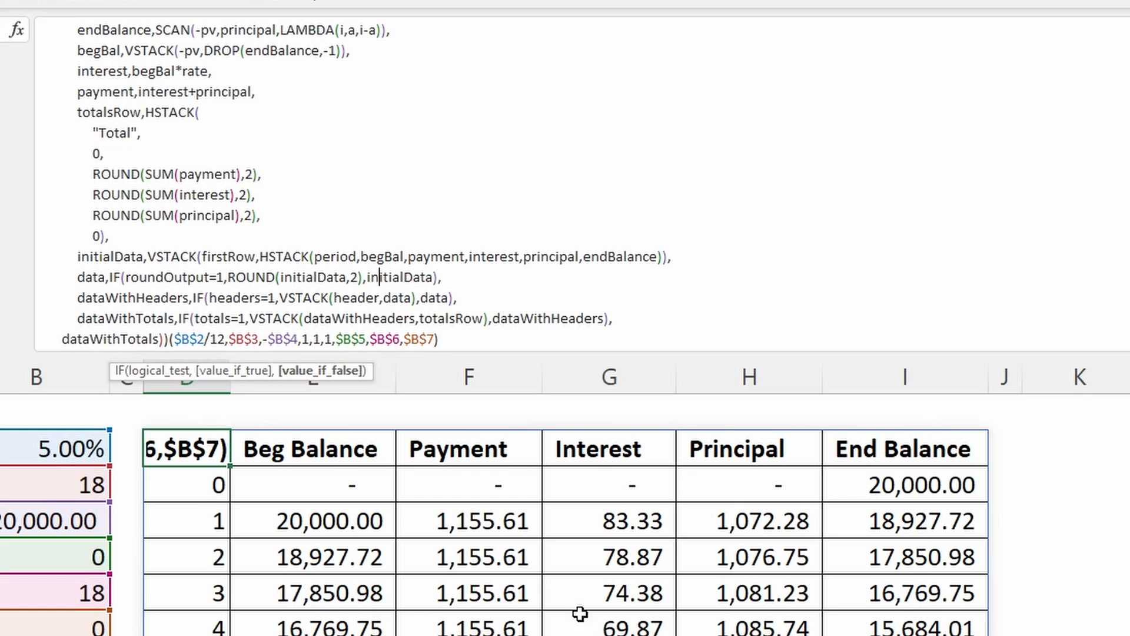
- Examine the dataWithHeaders name and its headers=1 test against the LAMBDA's optional headers parameter
left_click(153, 297)
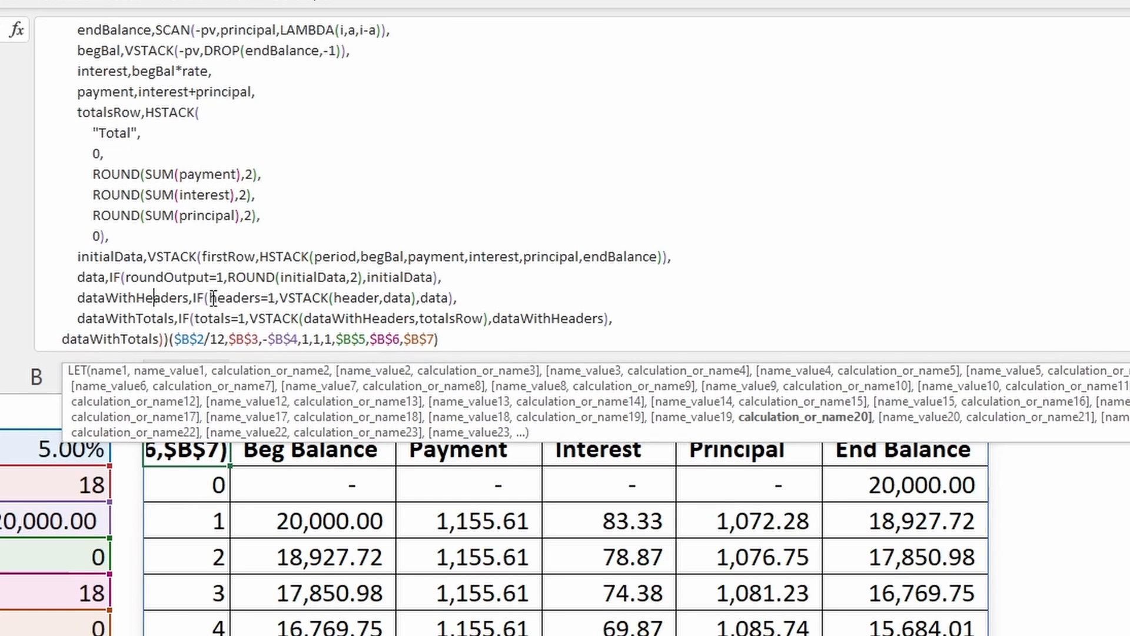
left_click(250, 296)
scroll(249, 296, "up", 6)
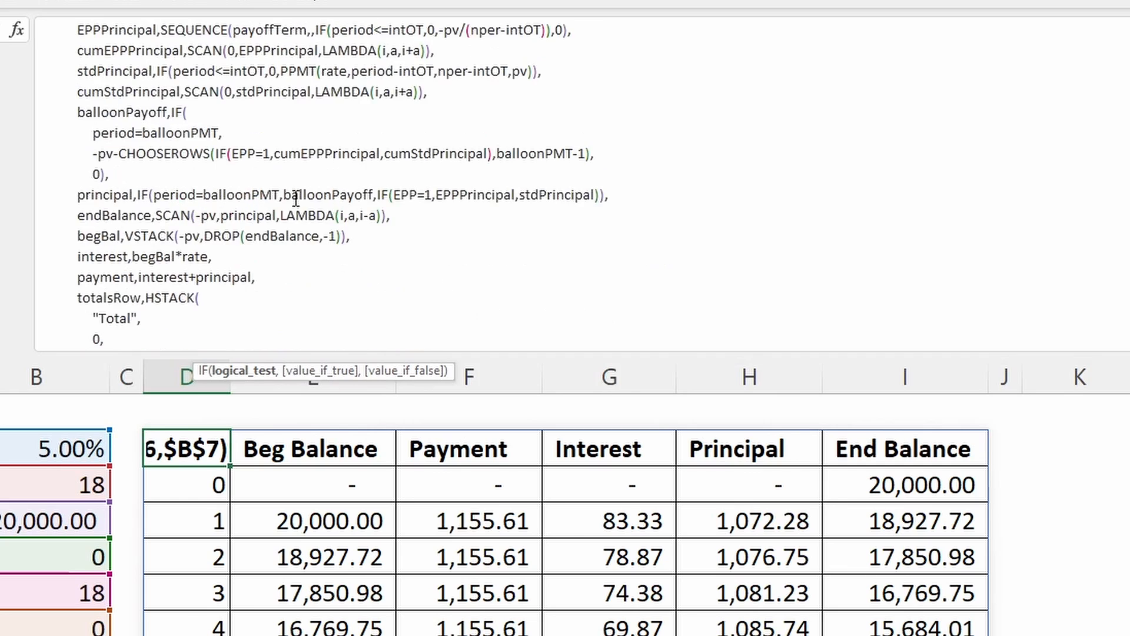
left_click(226, 30)
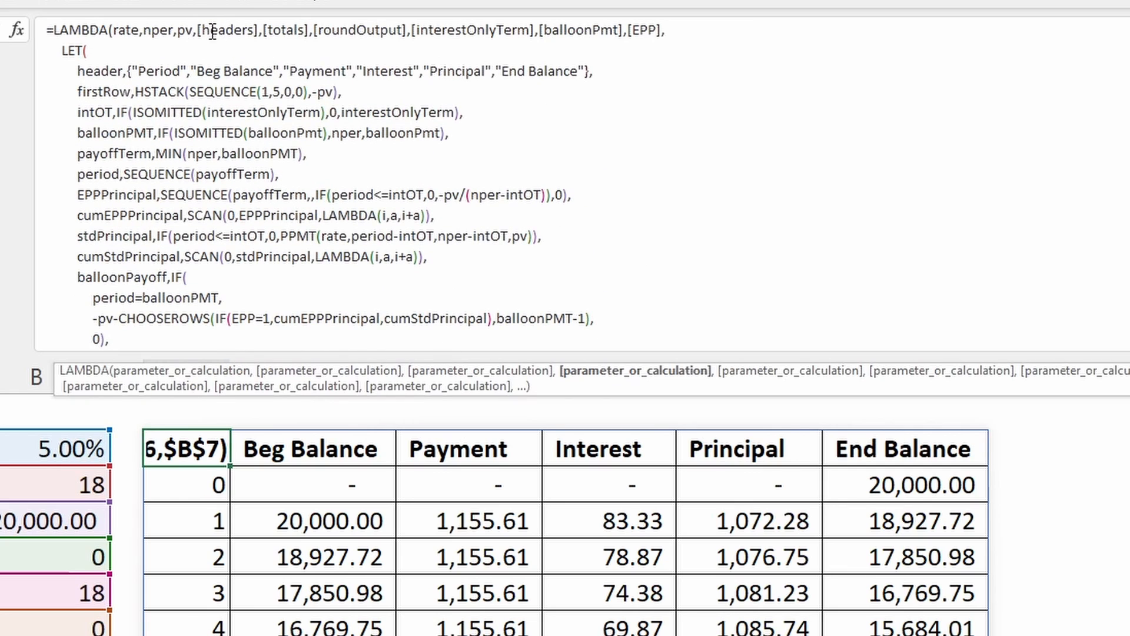
scroll(219, 37, "down", 6)
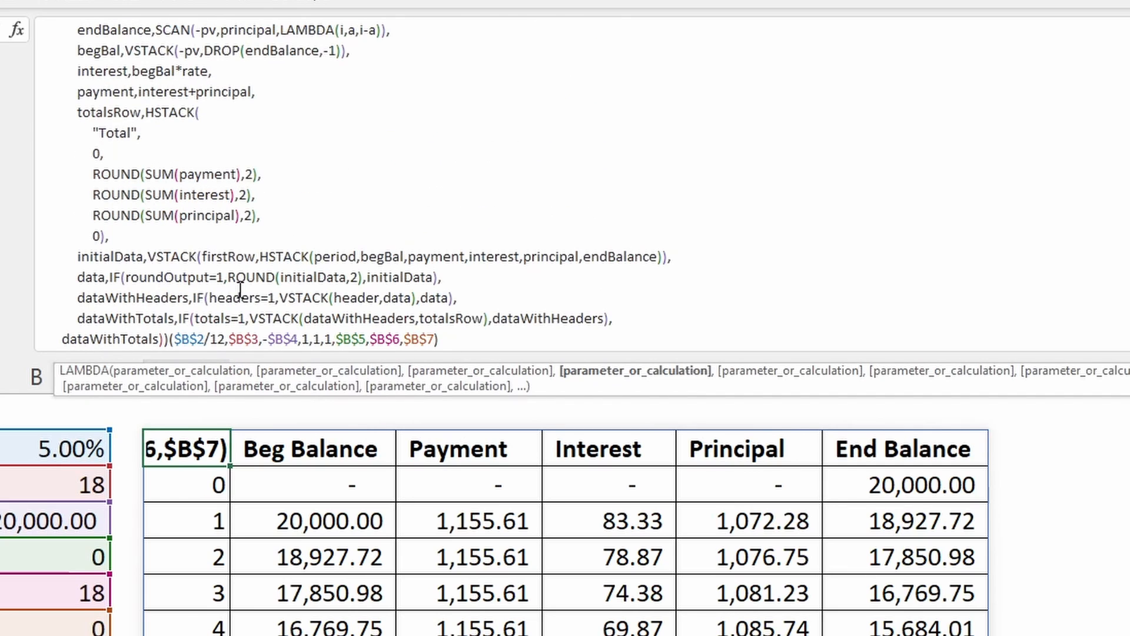
left_click(222, 290)
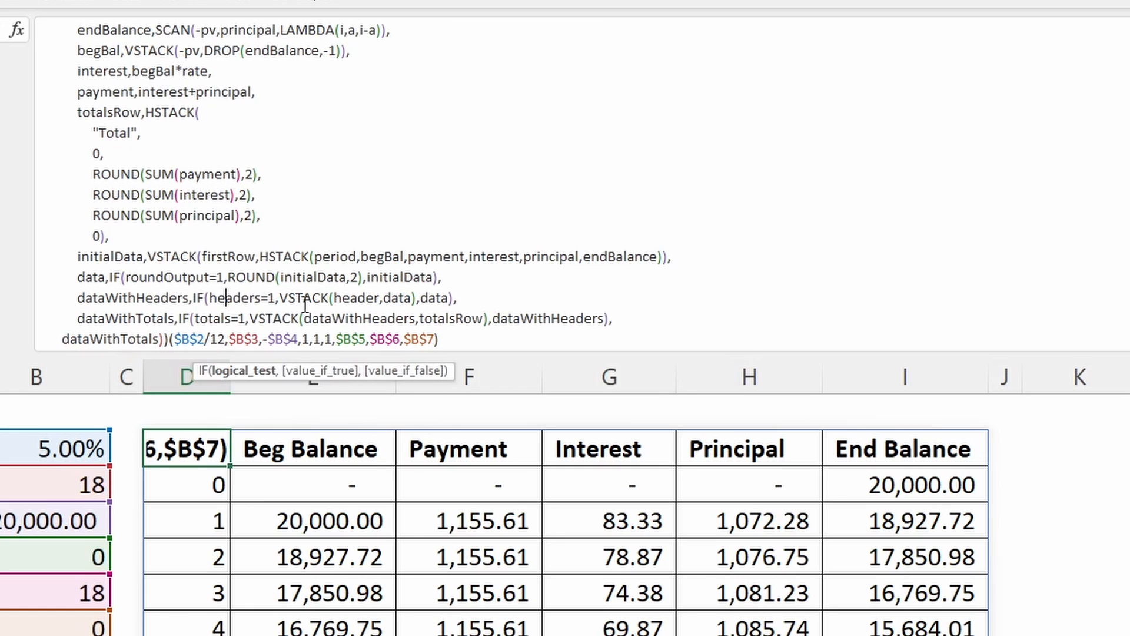
left_click(247, 370)
- Examine dataWithHeaders' value if true, VSTACK(header,data), and trace header back to its array of column titles
left_click(312, 371)
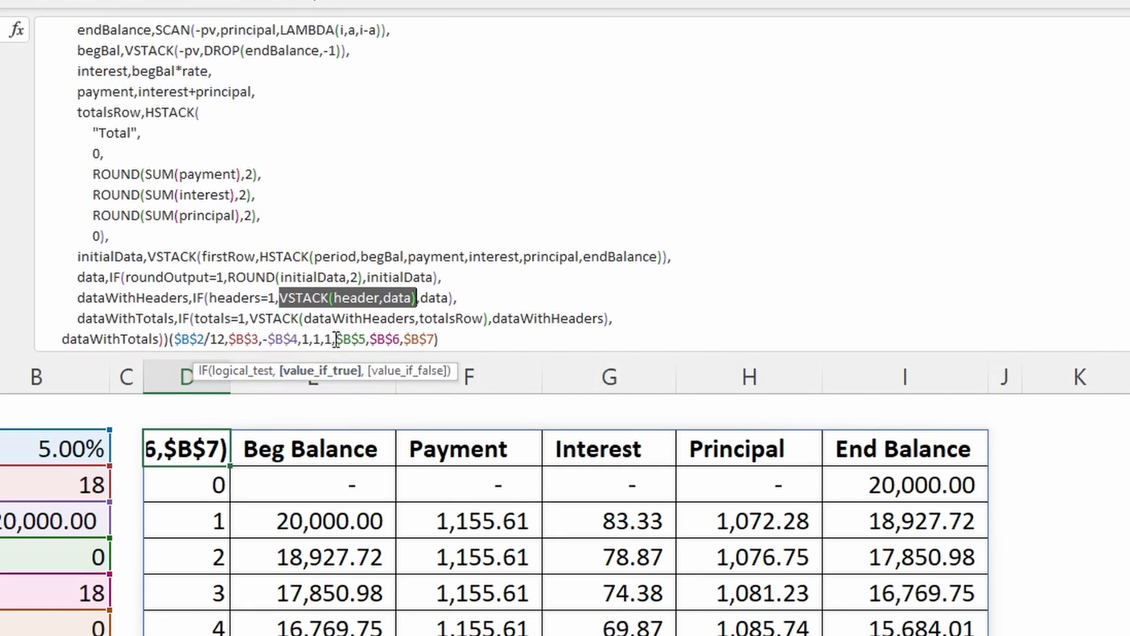
left_click(344, 299)
scroll(279, 173, "up", 6)
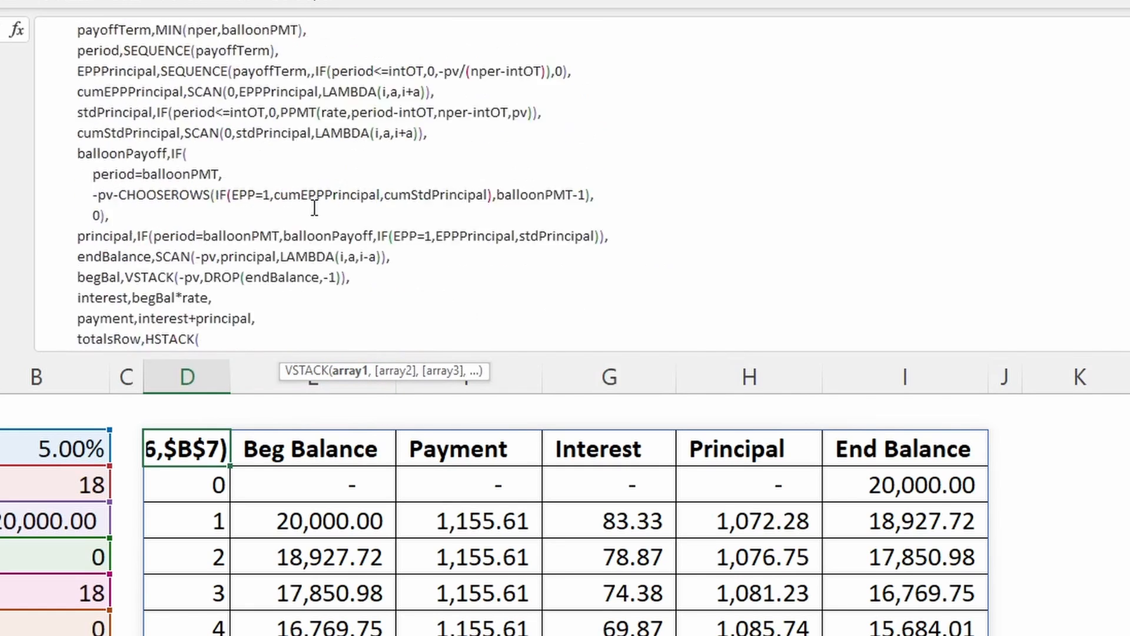
left_click(94, 70)
left_click(135, 71)
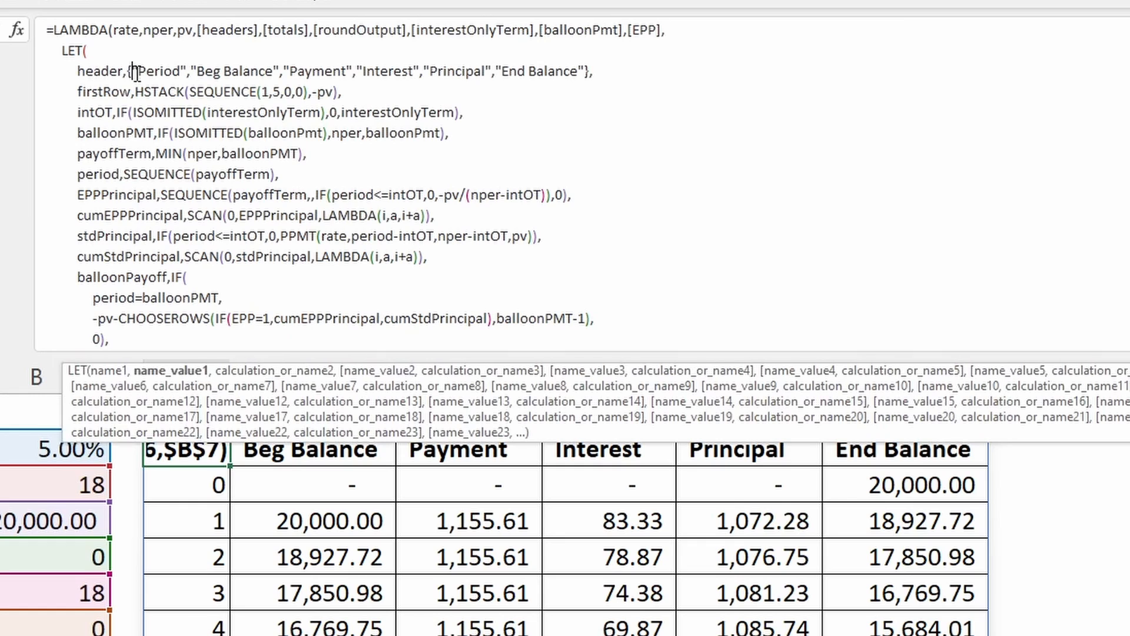
scroll(282, 144, "down", 6)
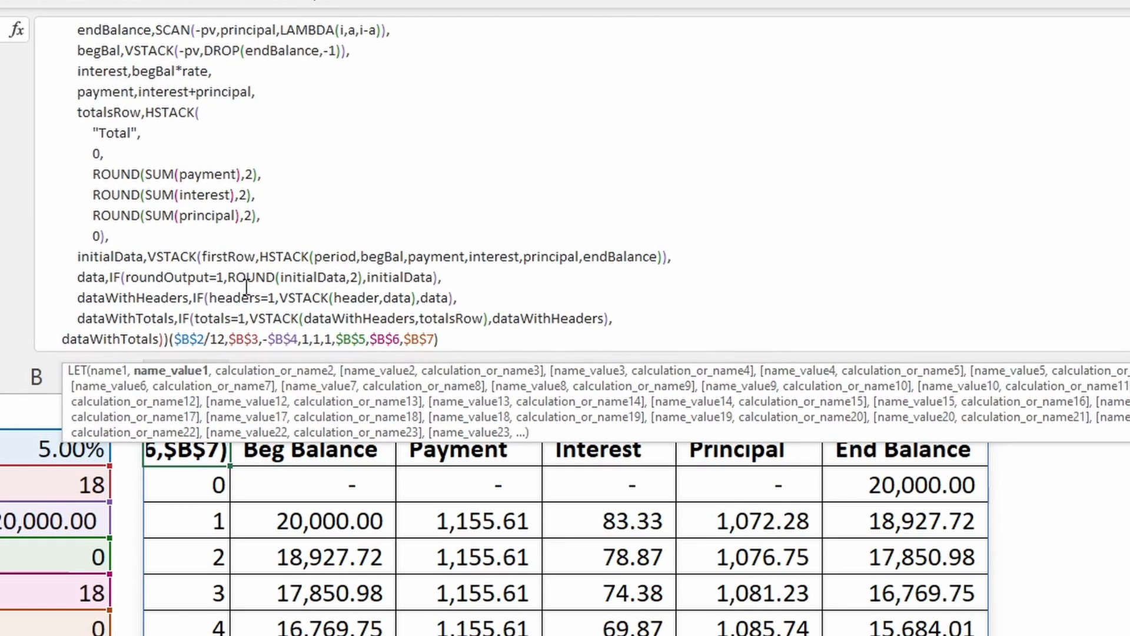
- Examine the header and data arrays in dataWithHeaders' VSTACK, the data definition, and data as the IF's false value
left_click(313, 298)
left_click(351, 299)
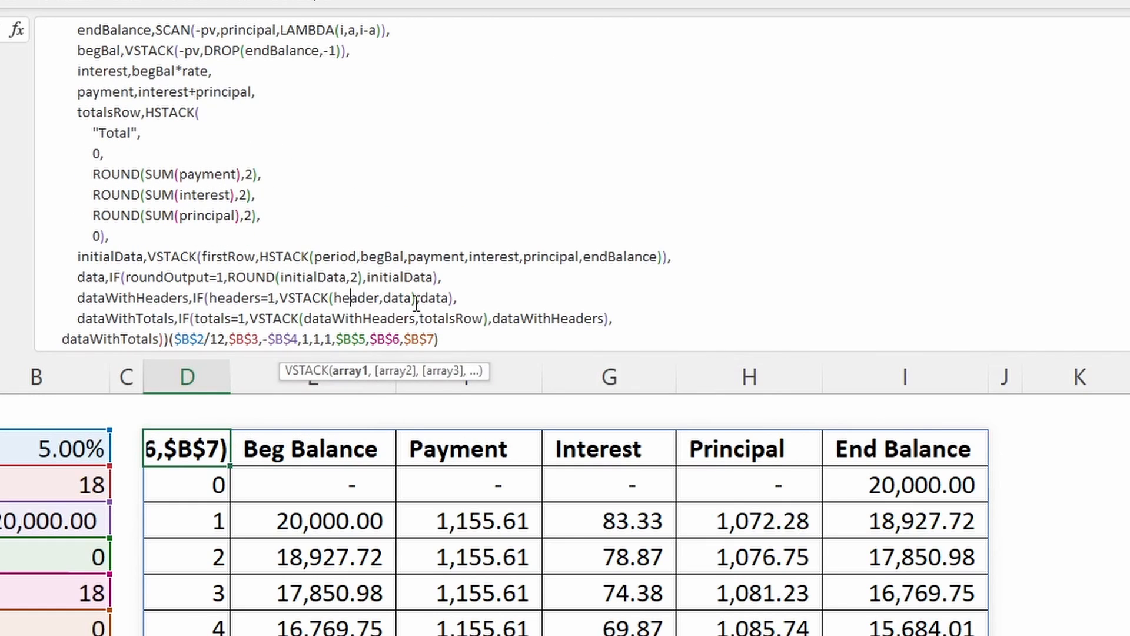
left_click(414, 299)
left_click(94, 277)
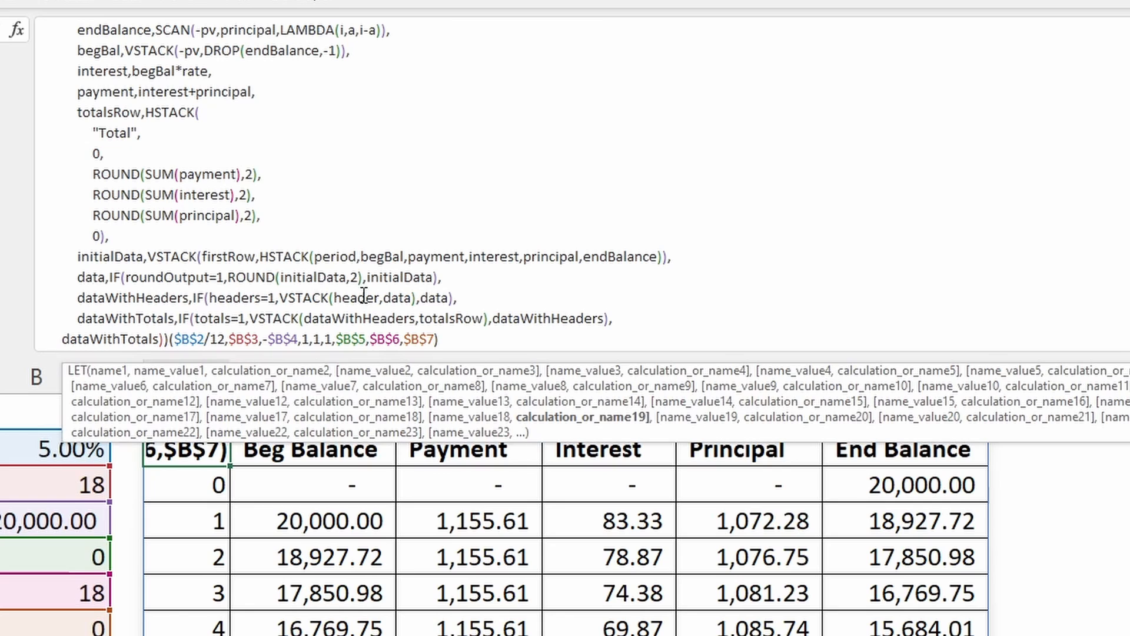
left_click(442, 298)
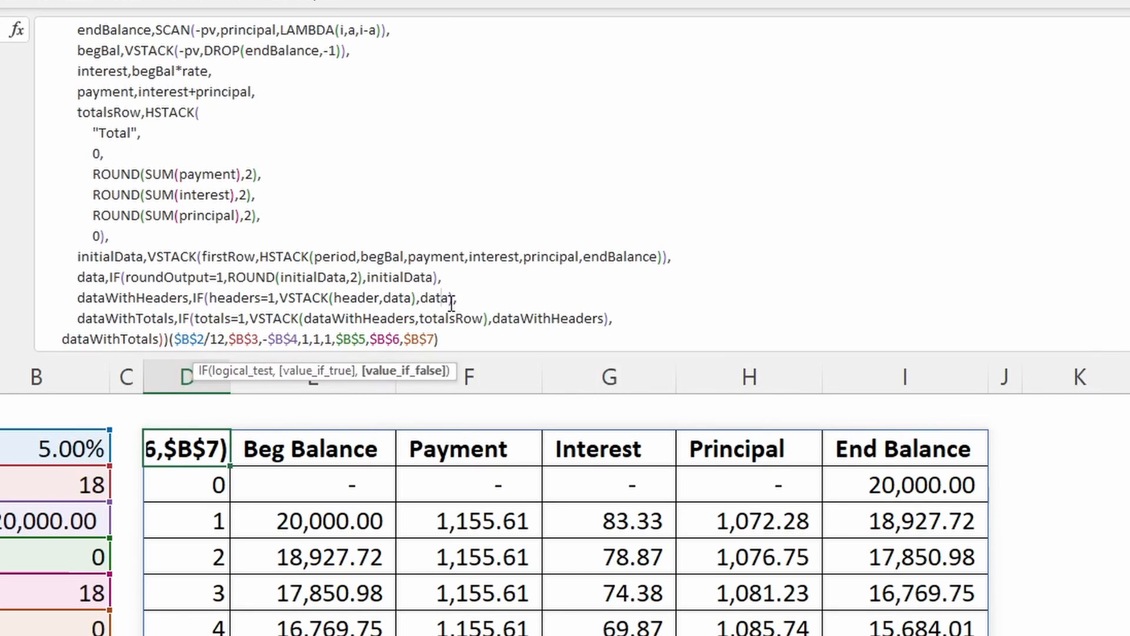
left_click(406, 370)
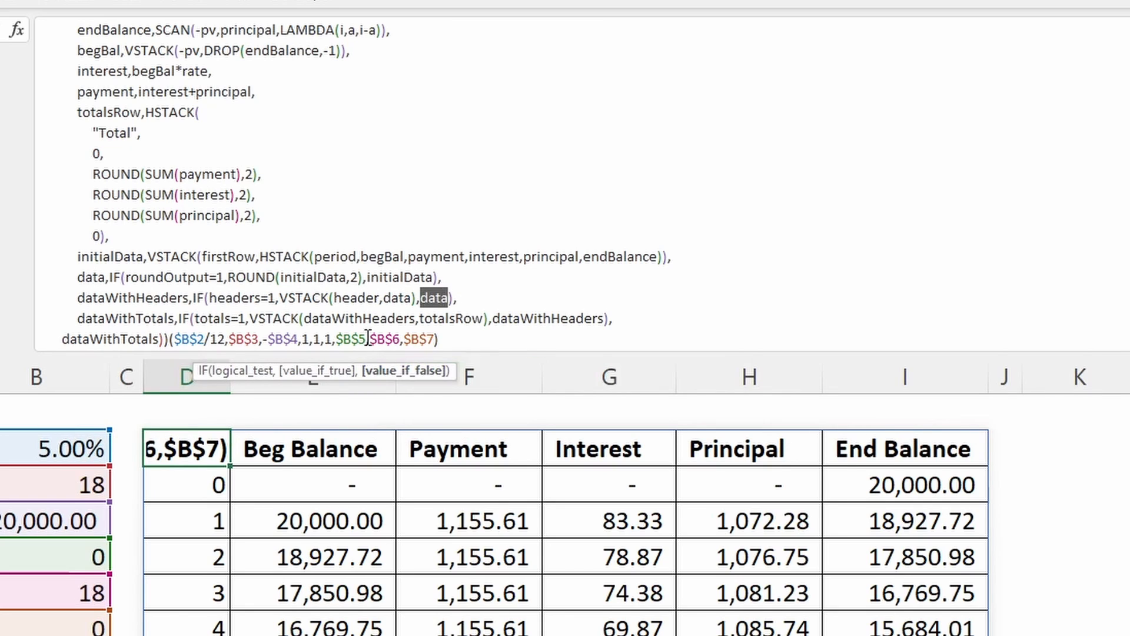
- Examine the dataWithTotals name and the totals=1 logical test in its IF
left_click(129, 318)
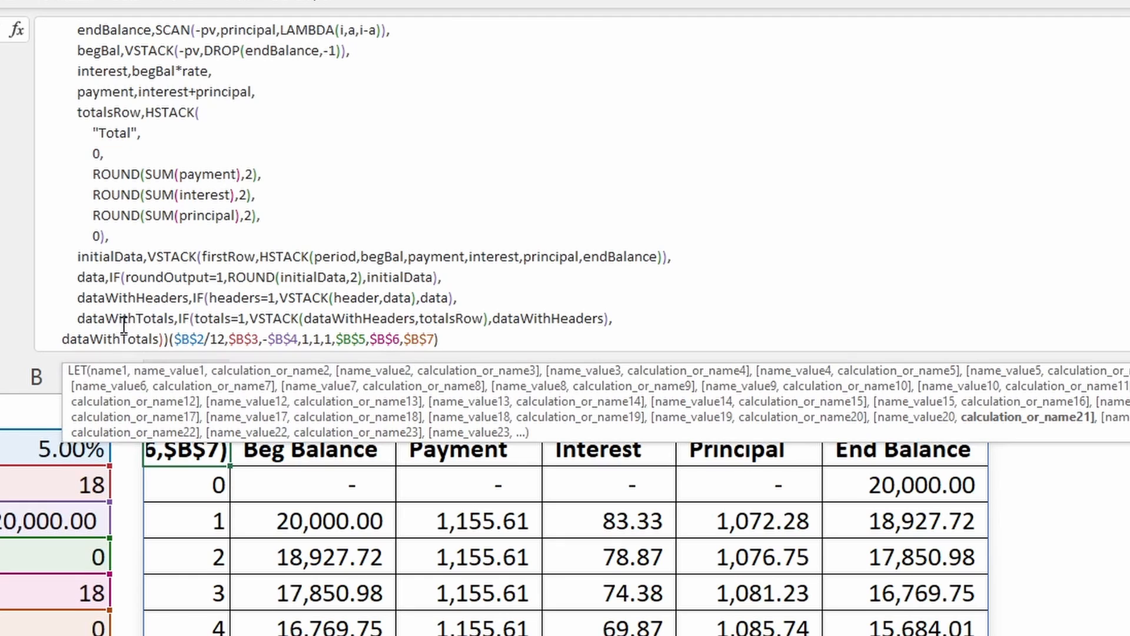
left_click(220, 318)
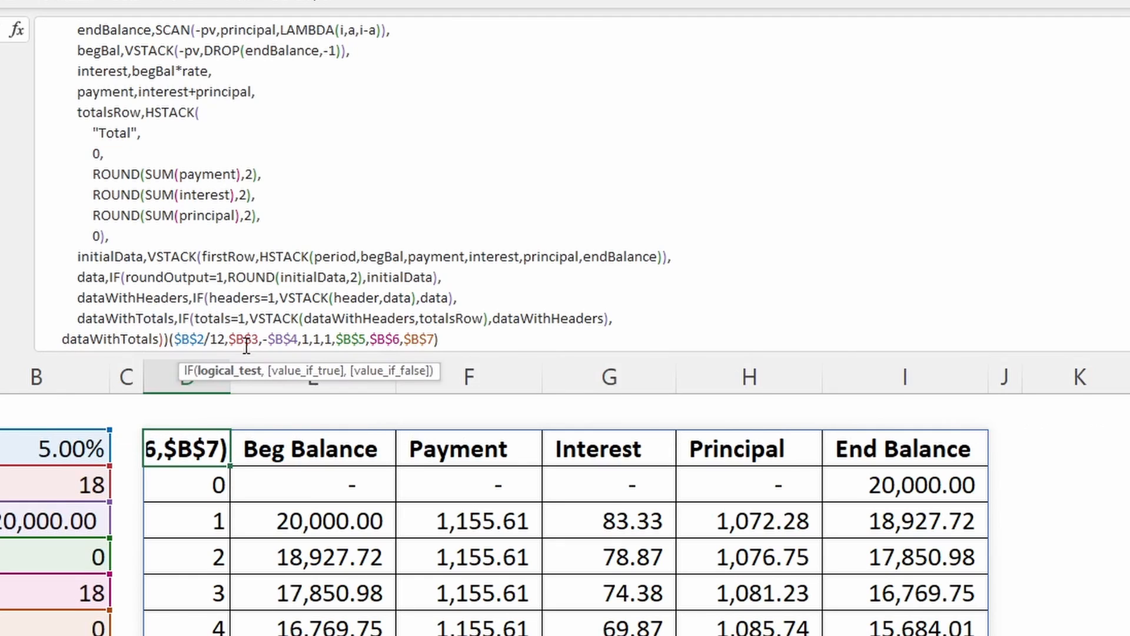
left_click(218, 370)
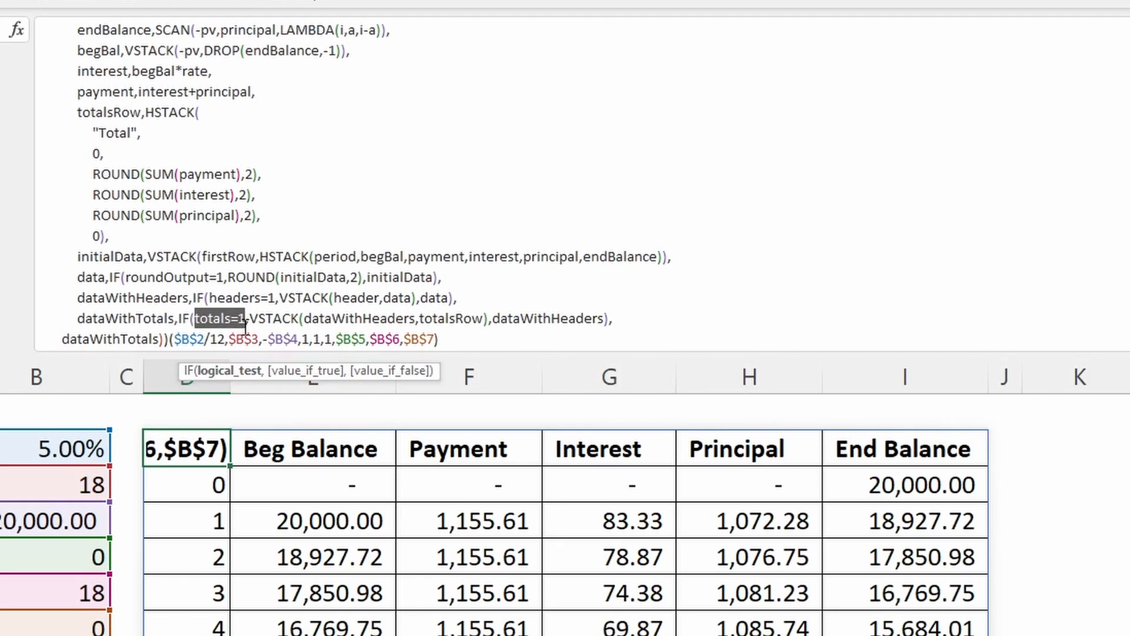
- Examine dataWithTotals' two IF results: VSTACK(dataWithHeaders,totalsRow) with its arrays, and dataWithHeaders when false
left_click(306, 371)
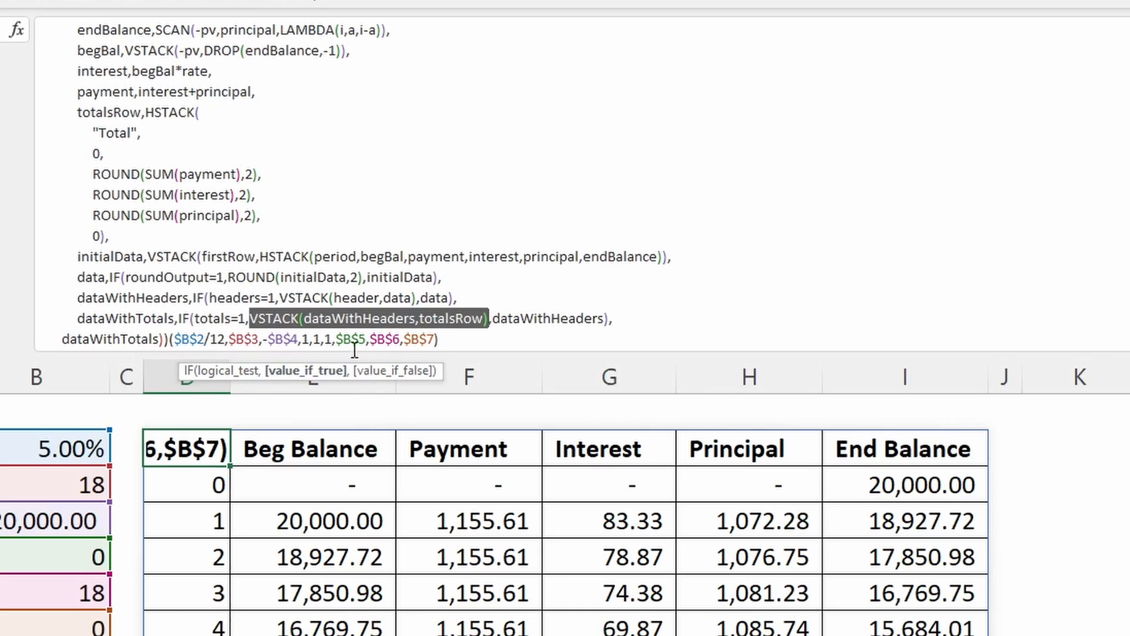
left_click(344, 318)
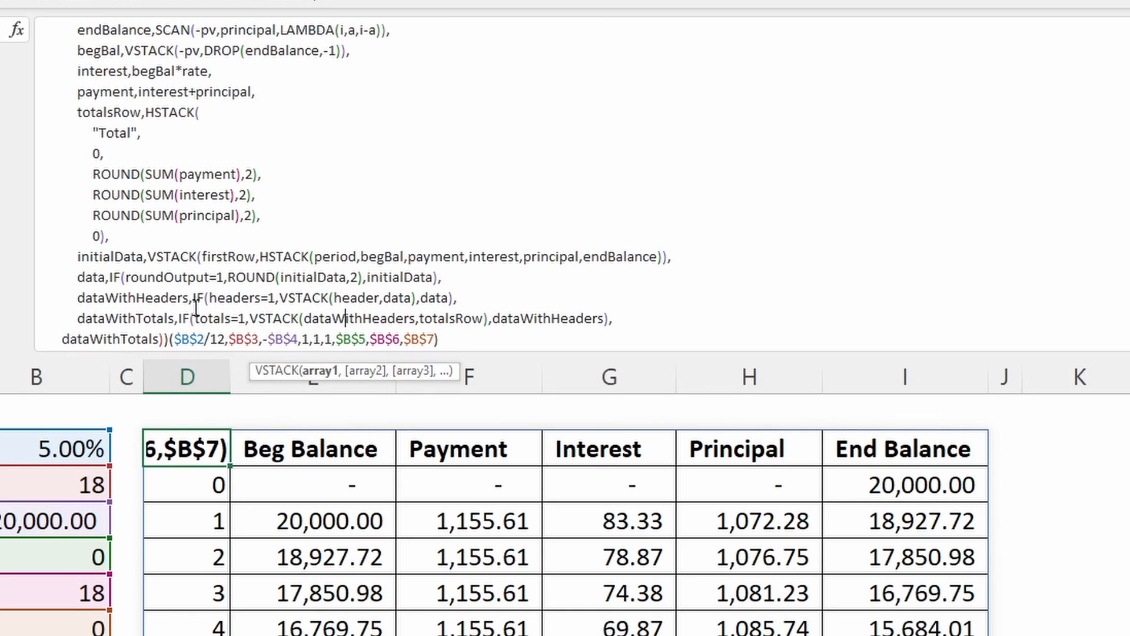
left_click(450, 318)
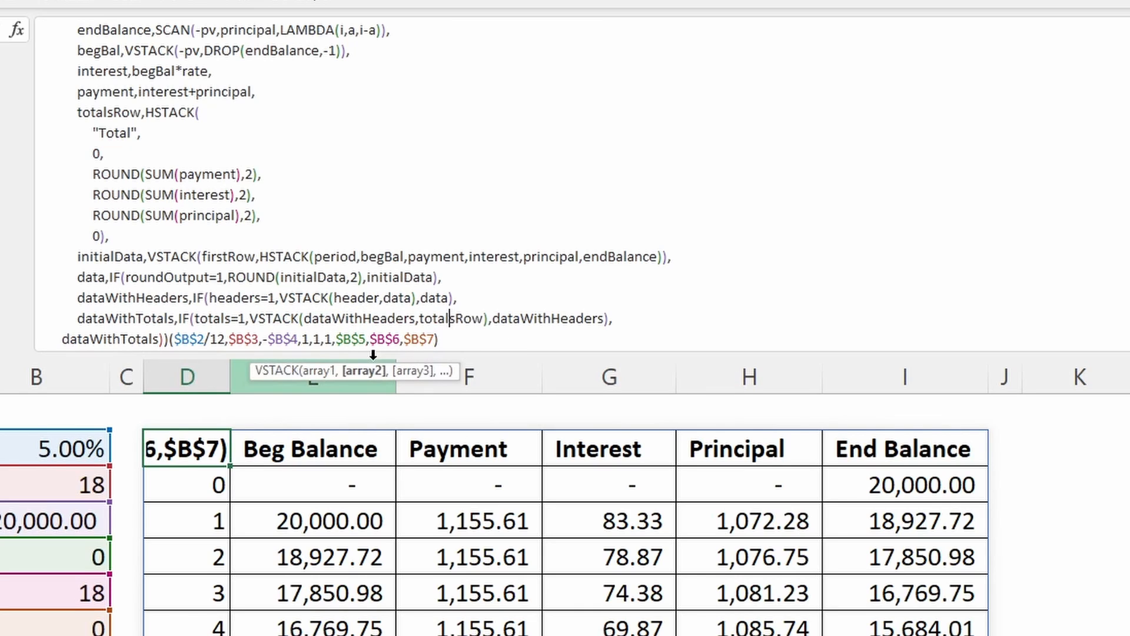
left_click(374, 371)
left_click(544, 316)
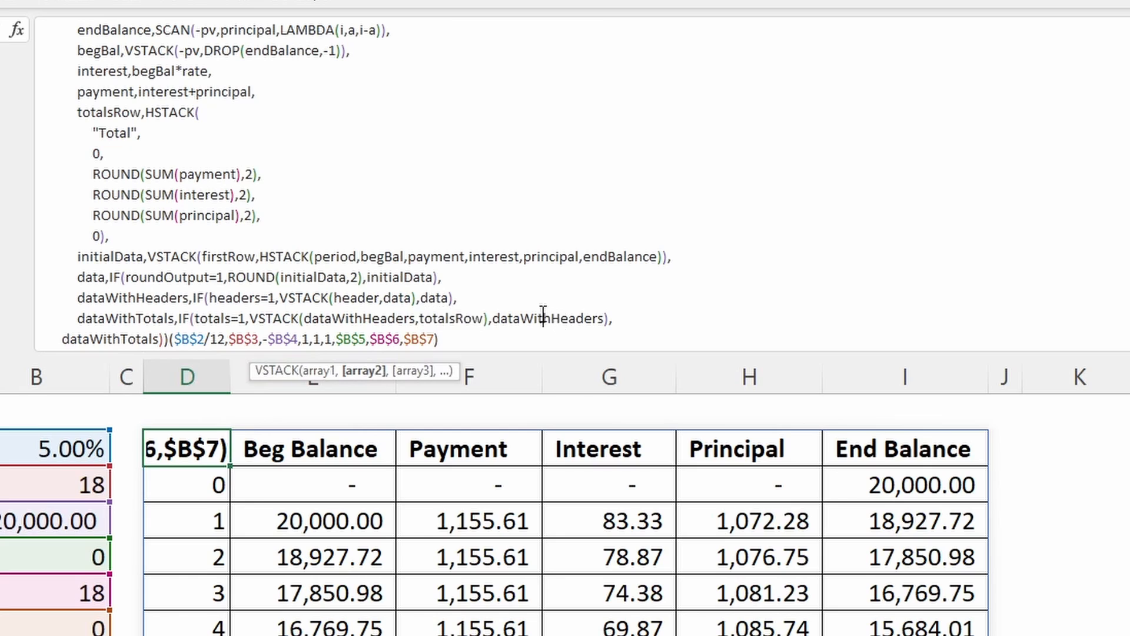
left_click(391, 372)
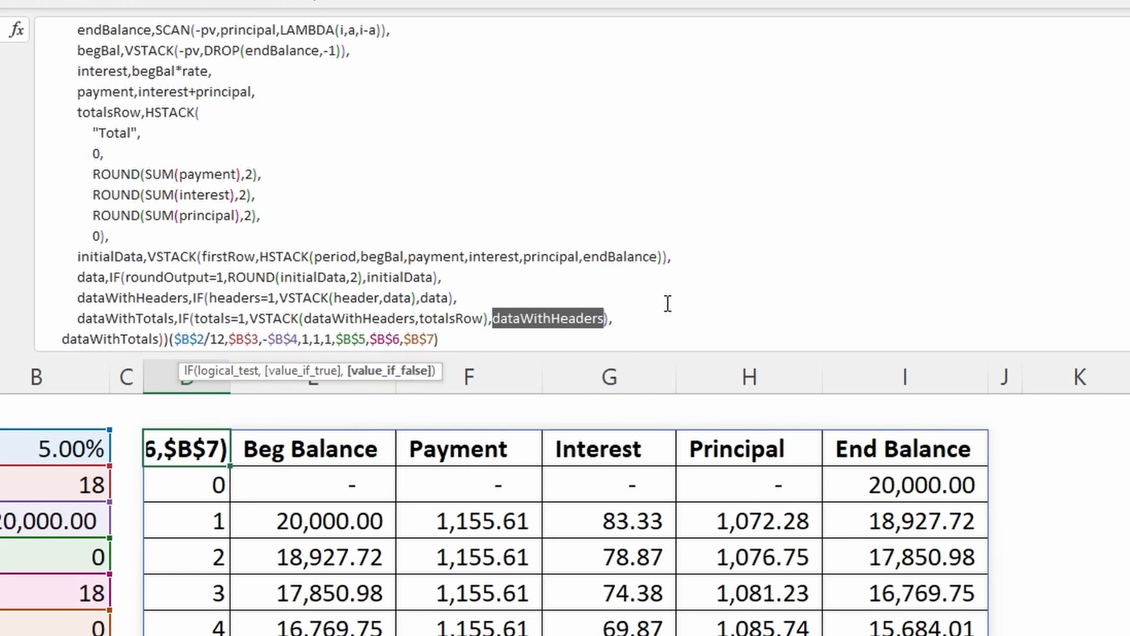
- Examine dataWithTotals as the LET formula's final calculation, then close the formula with its content kept
left_click(92, 336)
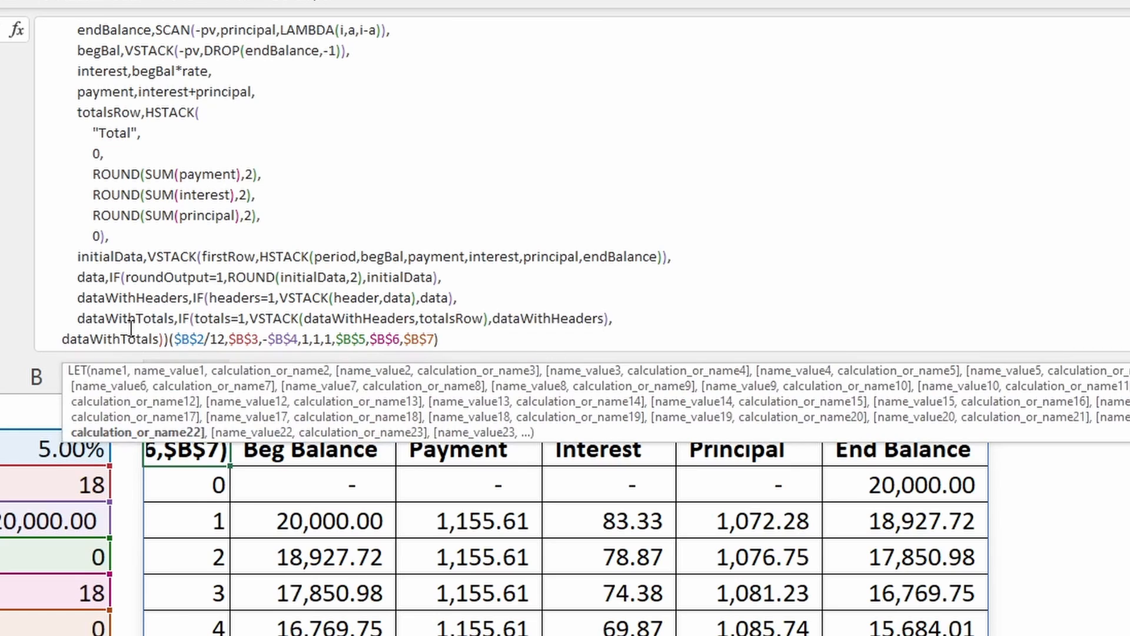
left_click(187, 434)
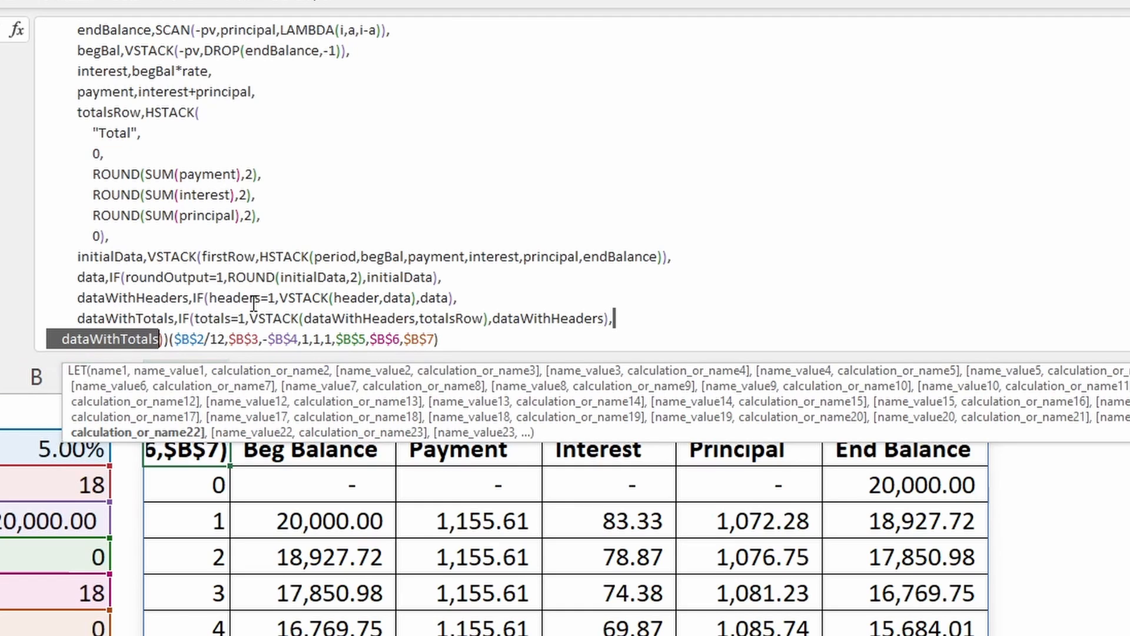
key("Return")
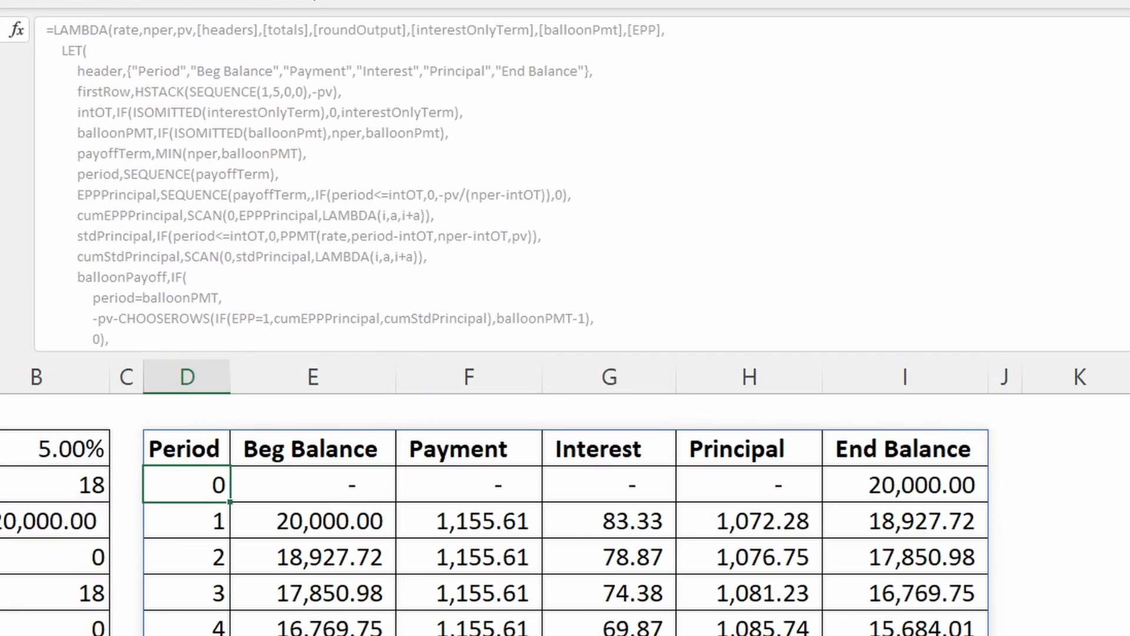
- Examine the argument list after the LAMBDA, ($B$2/12,$B$3,-$B$4,1,1,1,$B$5,$B$6,$B$7), at the end of the Period header cell's formula
left_click(196, 453)
scroll(242, 281, "down", 6)
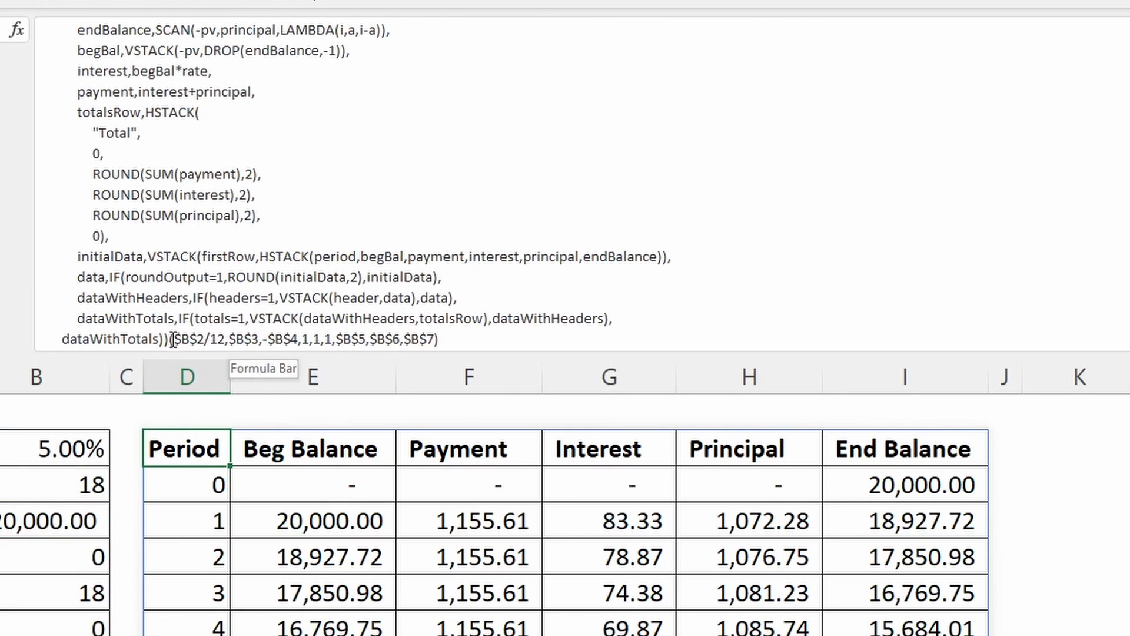
left_click_drag(172, 340, 484, 334)
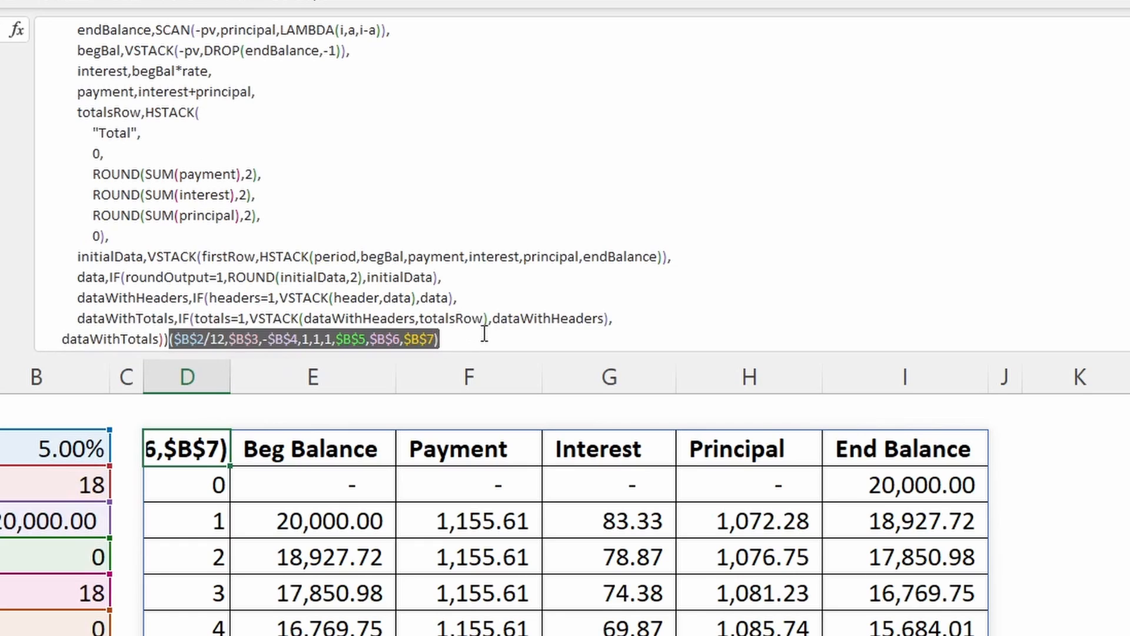
left_click(169, 341)
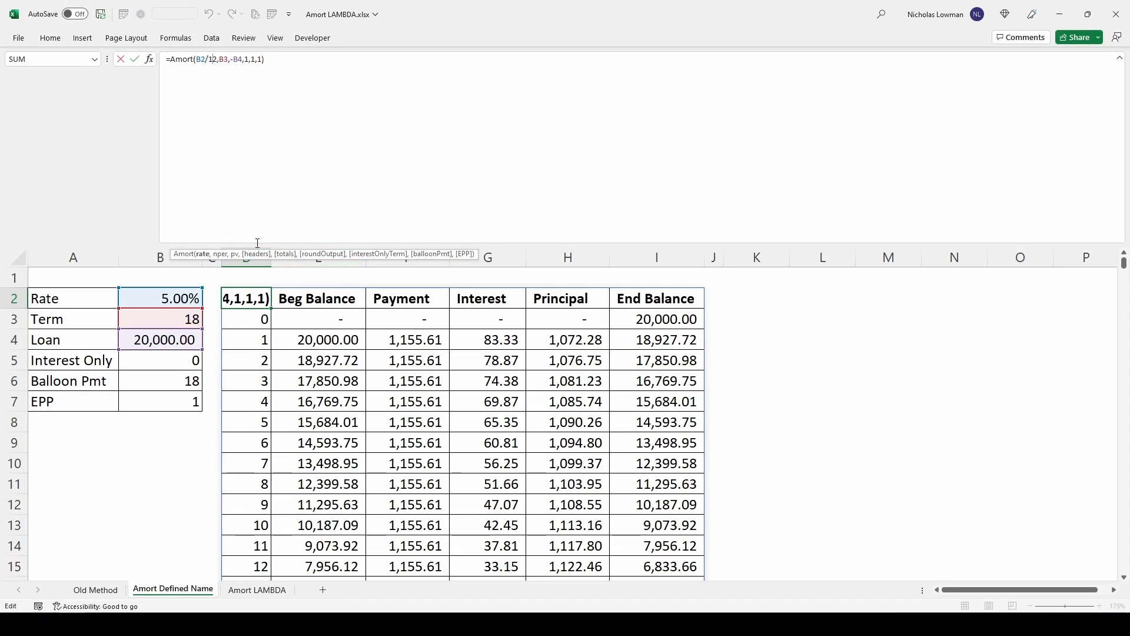
- Add B5, B6 and B7 as the interestOnlyTerm, balloonPmt and EPP arguments of the Amort formula in D2
key("ctrl+shift+u")
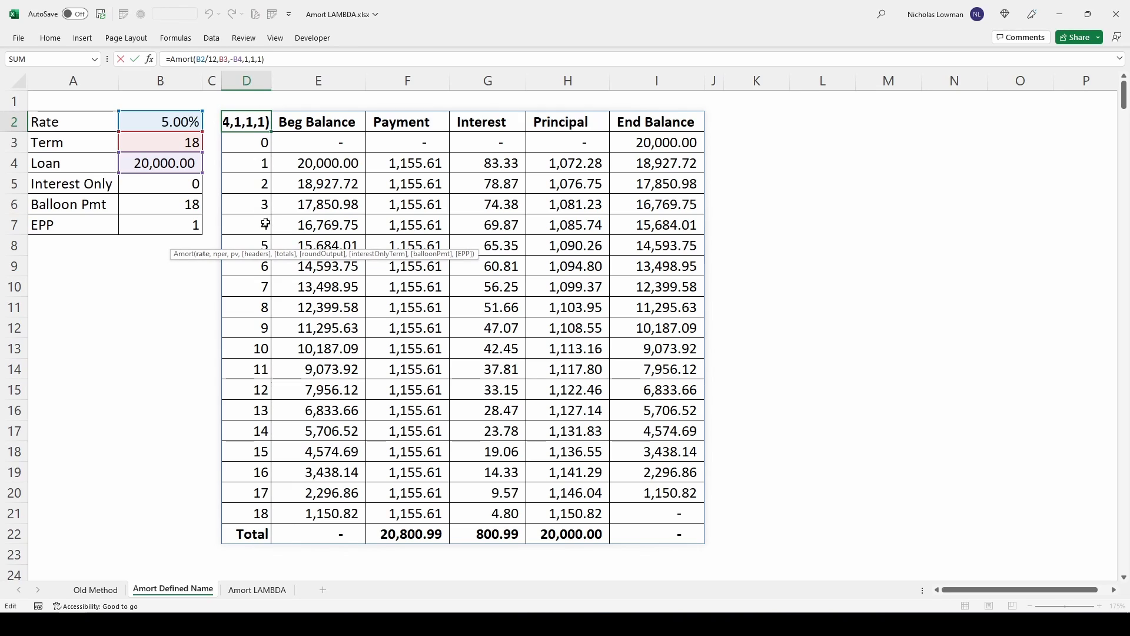
left_click(277, 57)
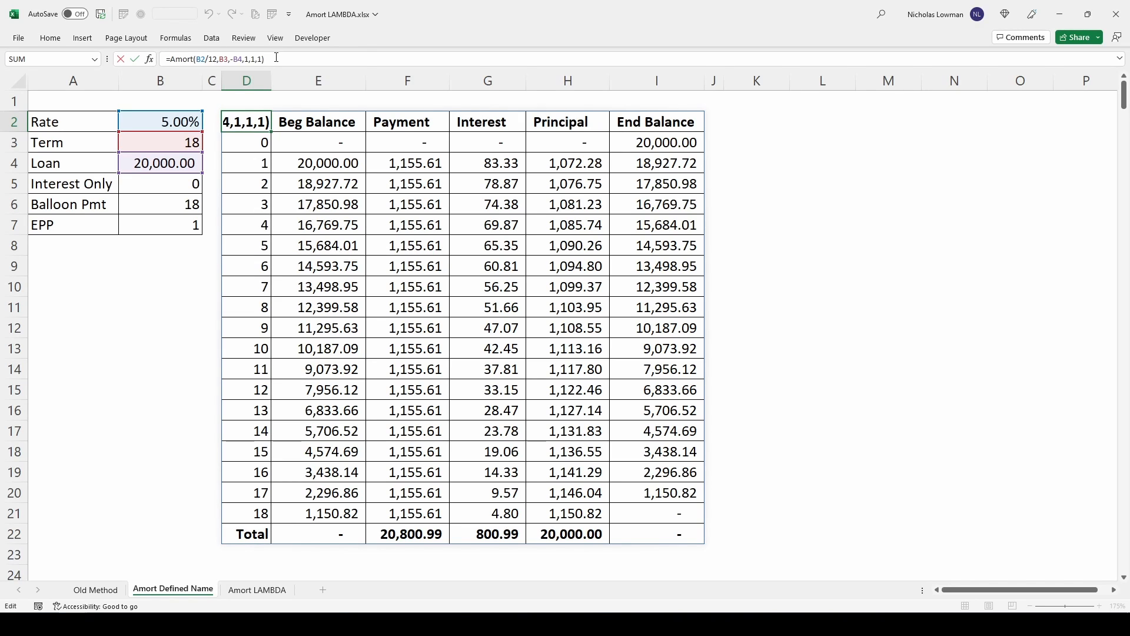
key("Left")
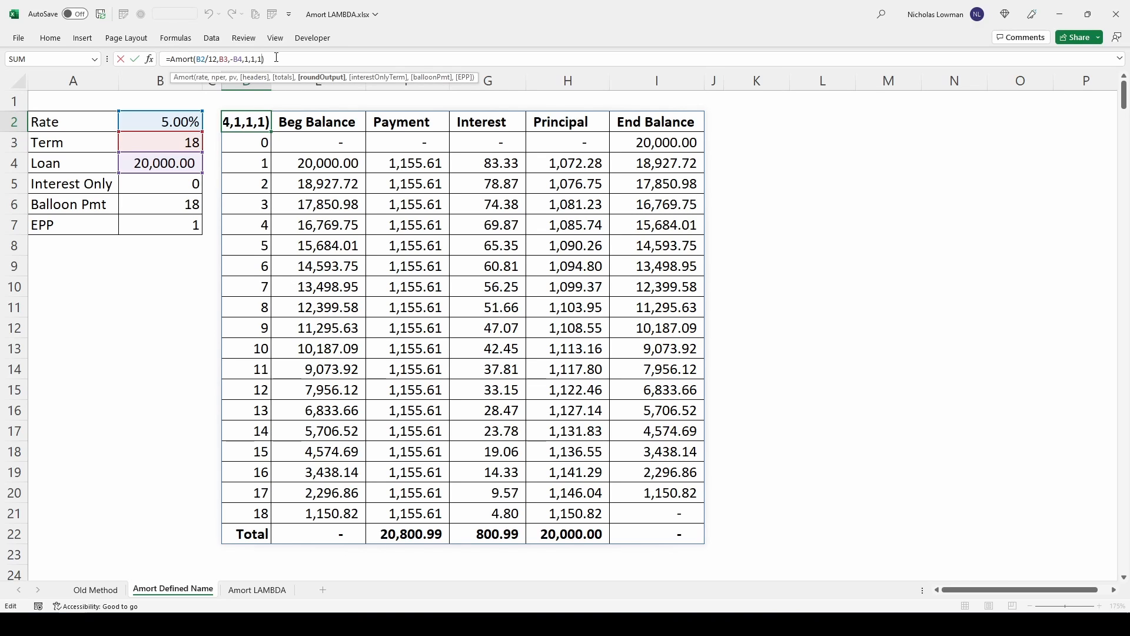
type(",")
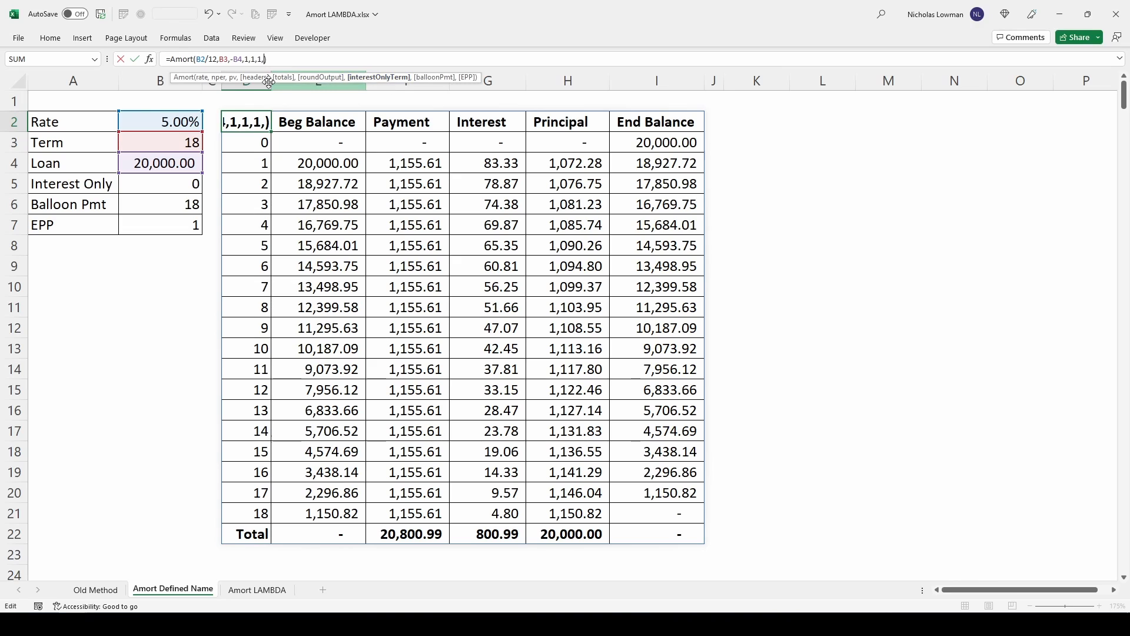
left_click(185, 184)
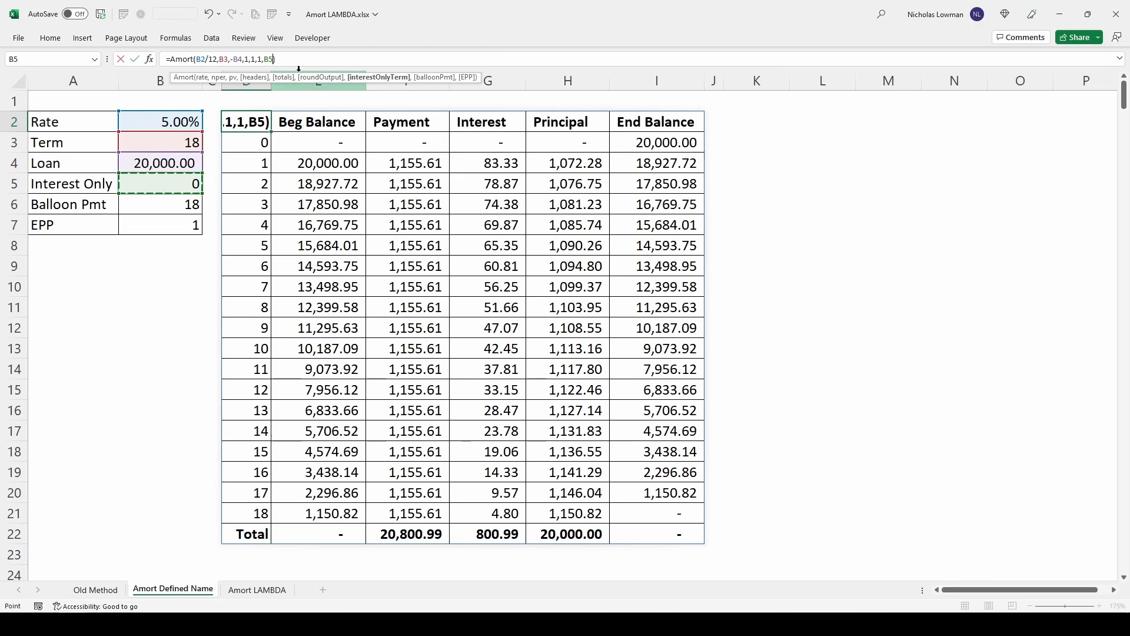
type(",")
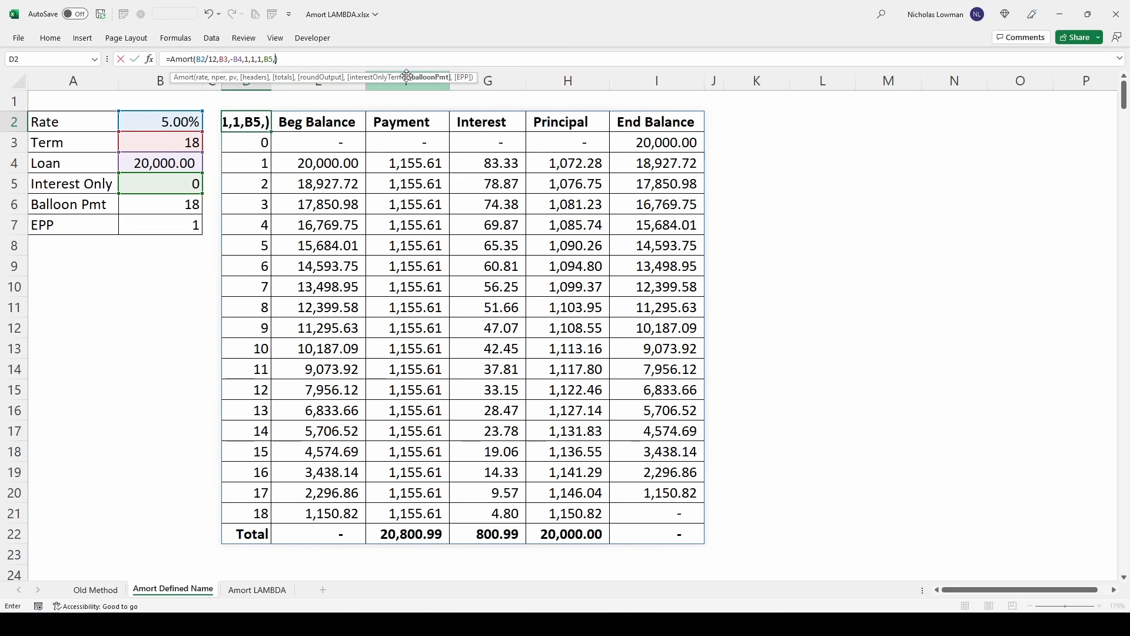
left_click(193, 205)
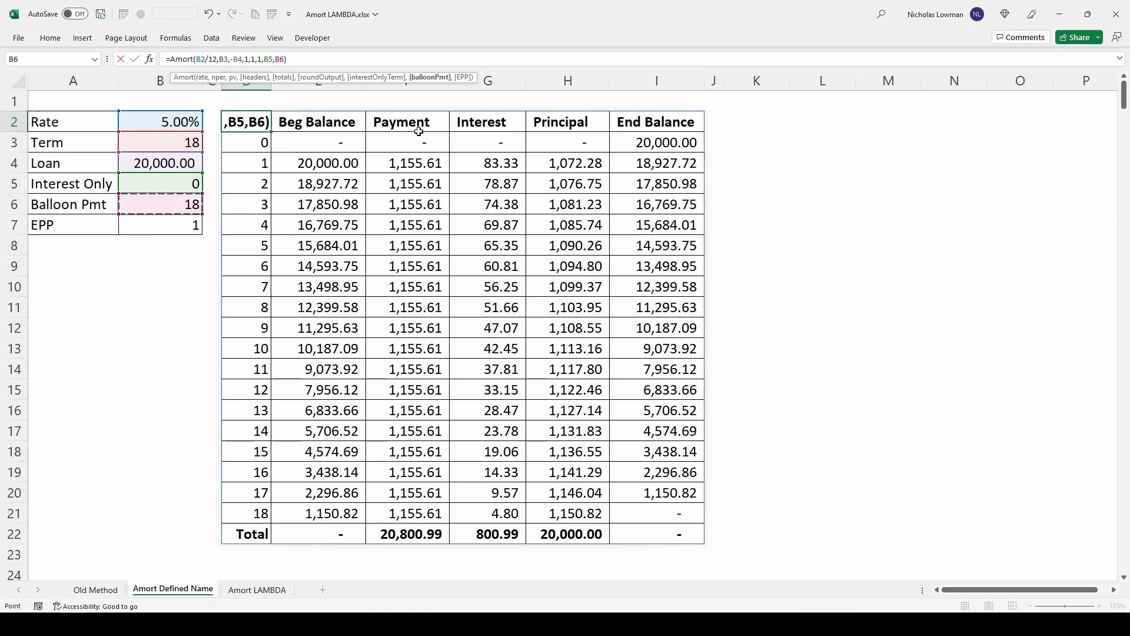
type(",")
left_click(176, 224)
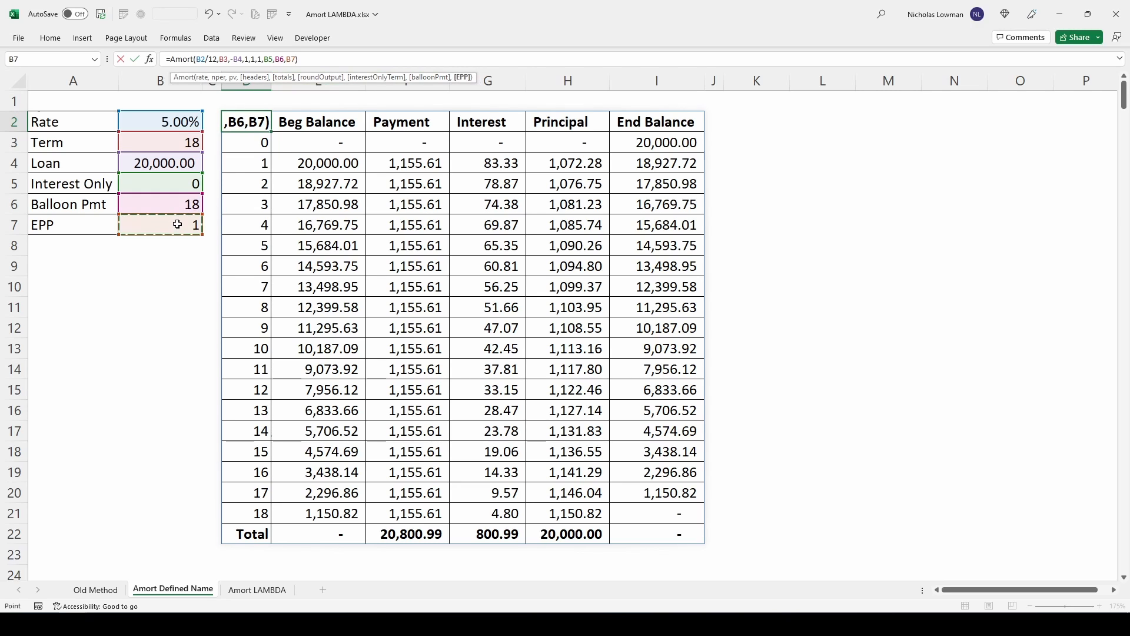
key("Return")
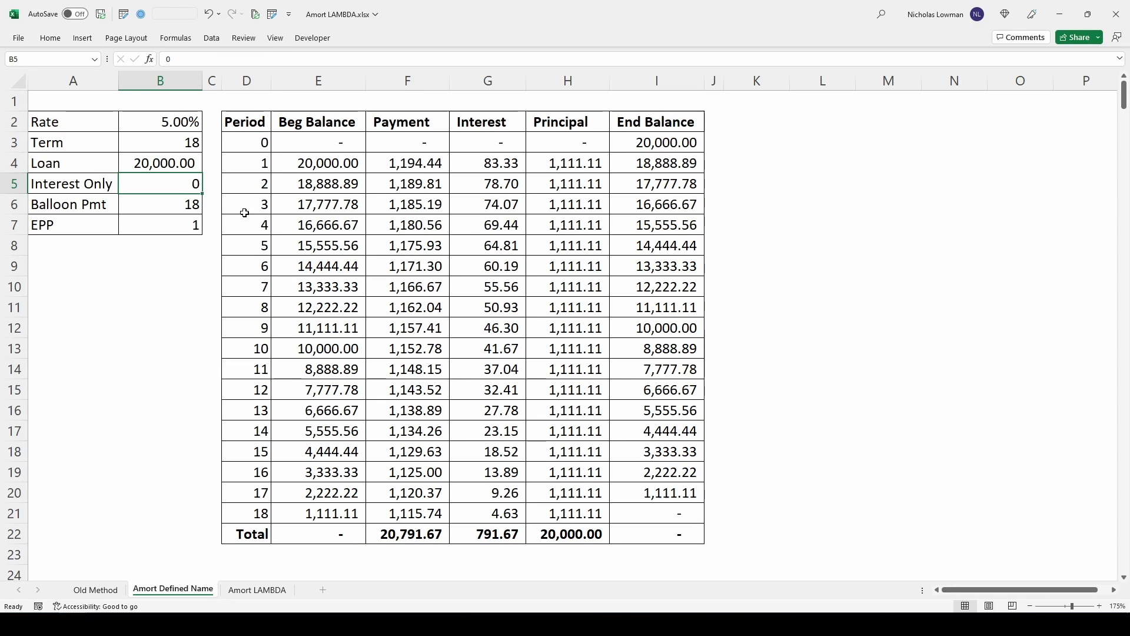
- Review the Principal values for periods 1 to 18, then set EPP in B7 to 0 and check the Payment column
left_click(165, 220)
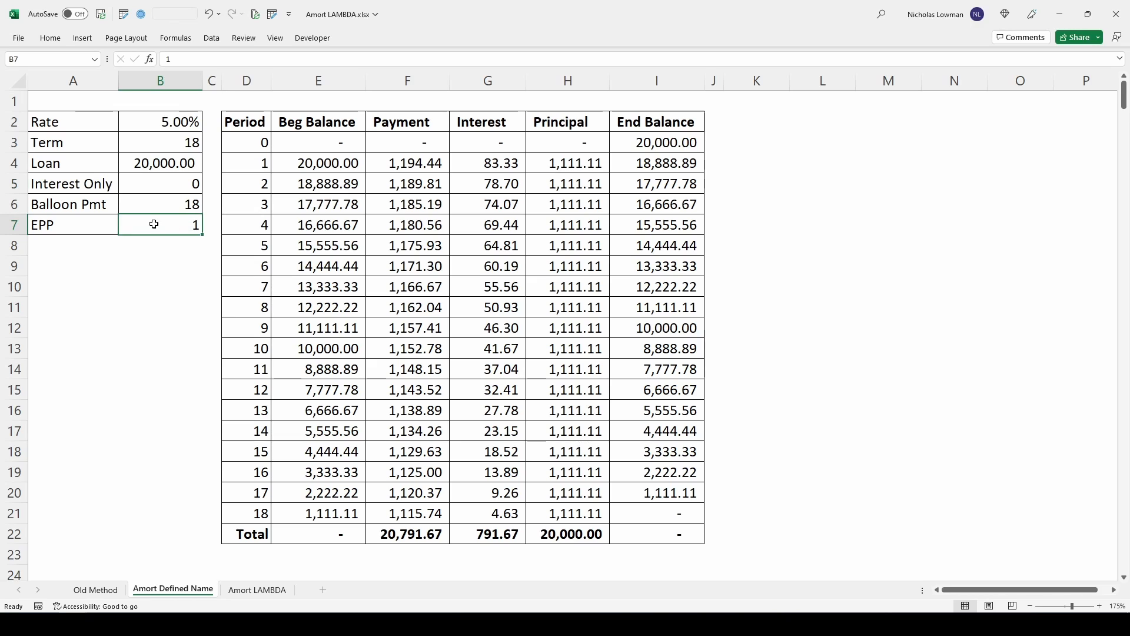
left_click_drag(553, 168, 598, 519)
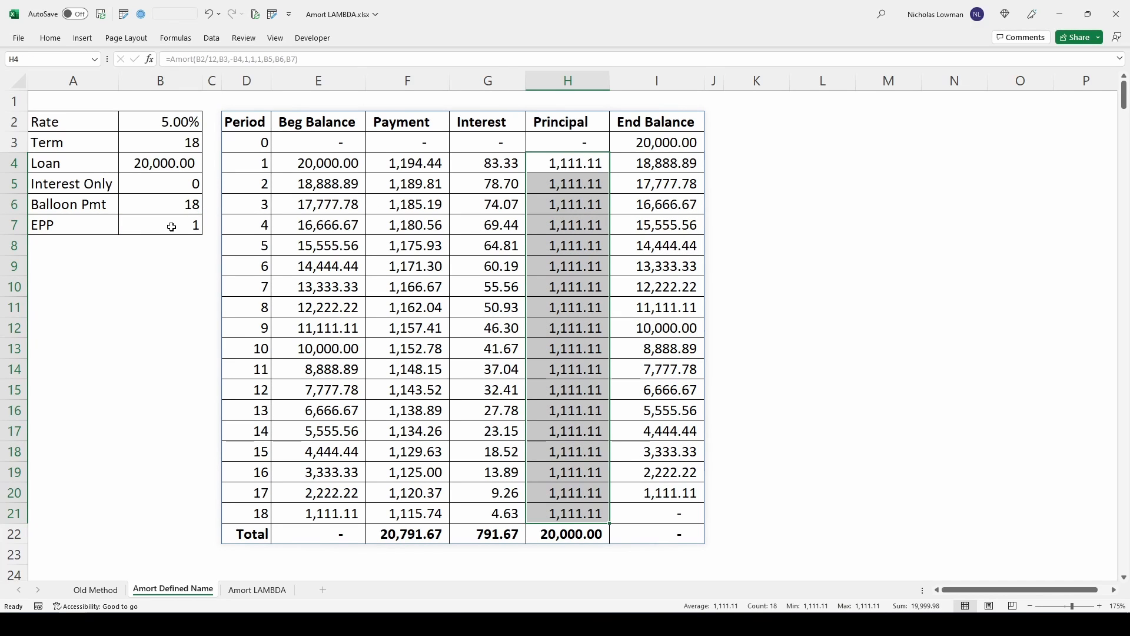
left_click(171, 225)
type("0")
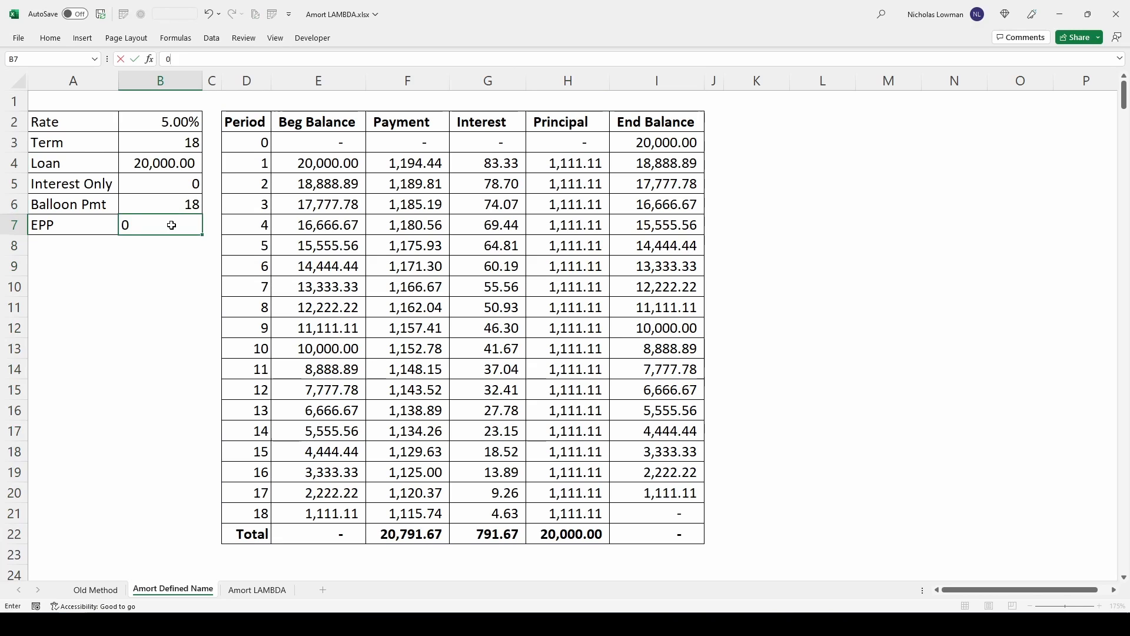
key("Return")
left_click_drag(432, 163, 424, 514)
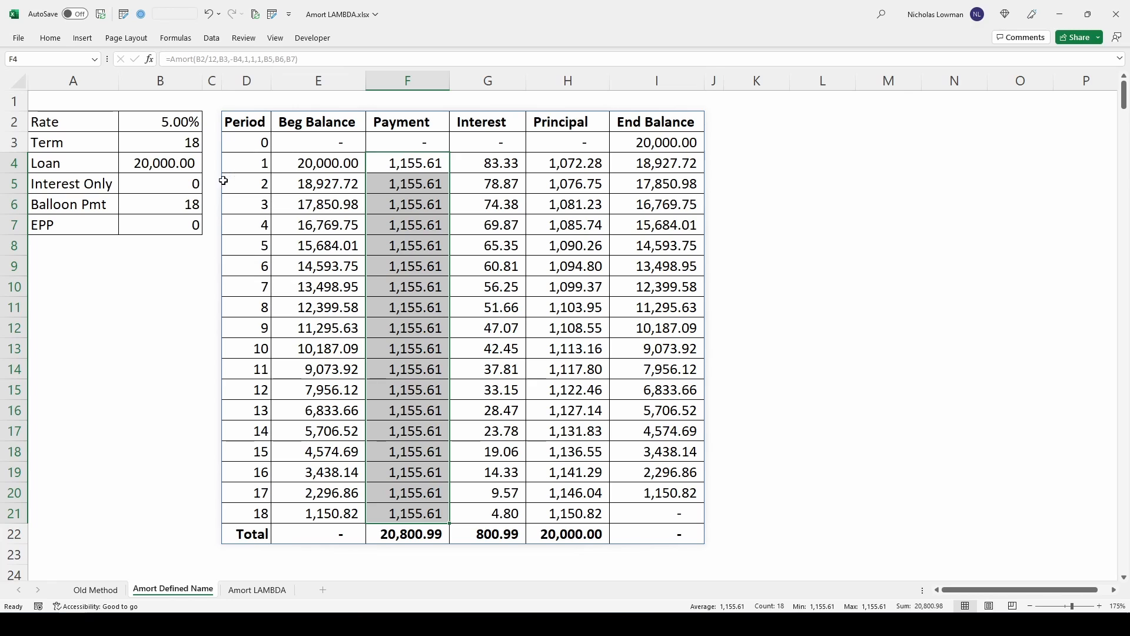
- Set the Interest Only term in B5 to 6
left_click(197, 190)
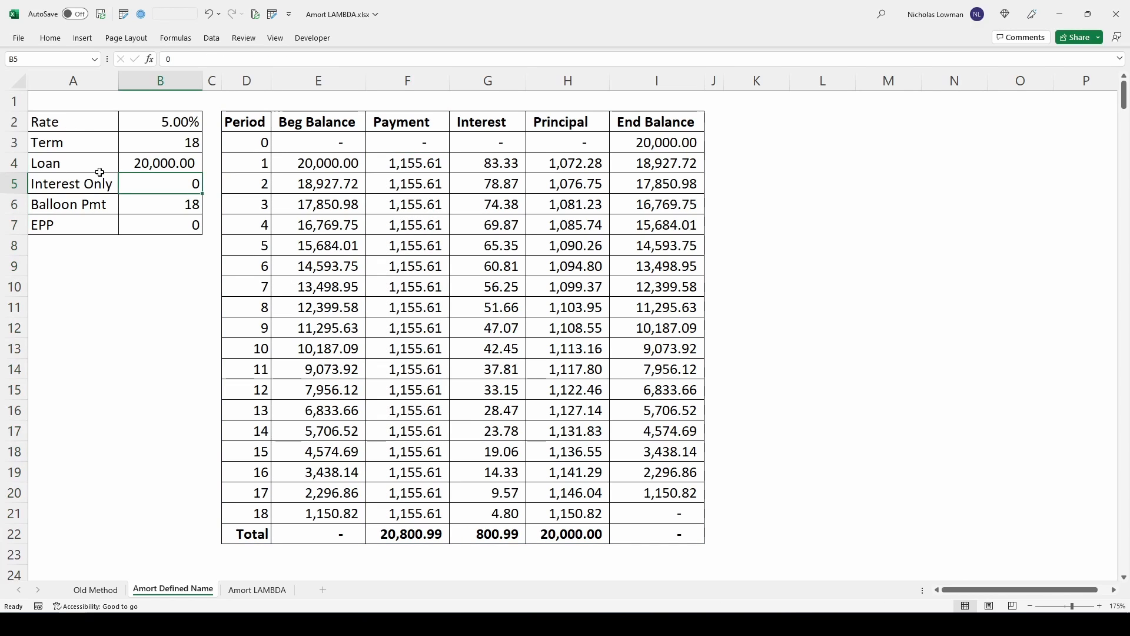
type("6")
key("Return")
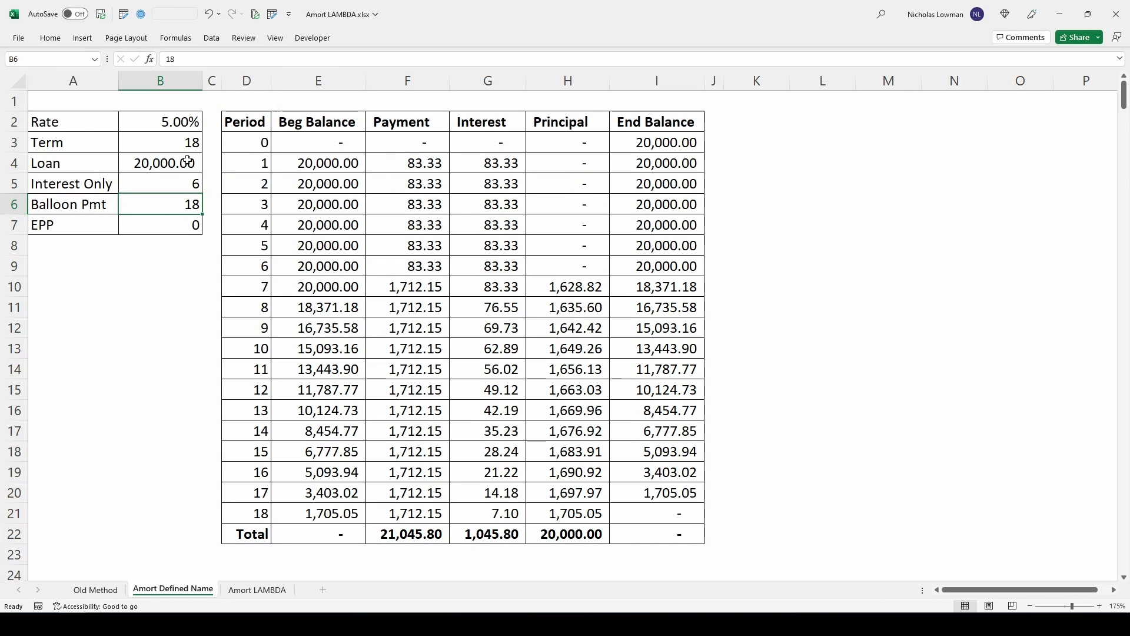
key("Up")
key("Up")
key("Up")
- Examine the Interest amounts for periods 1 to 6 and the Principal and Payment amounts from period 7 through 18
left_click_drag(504, 164, 501, 265)
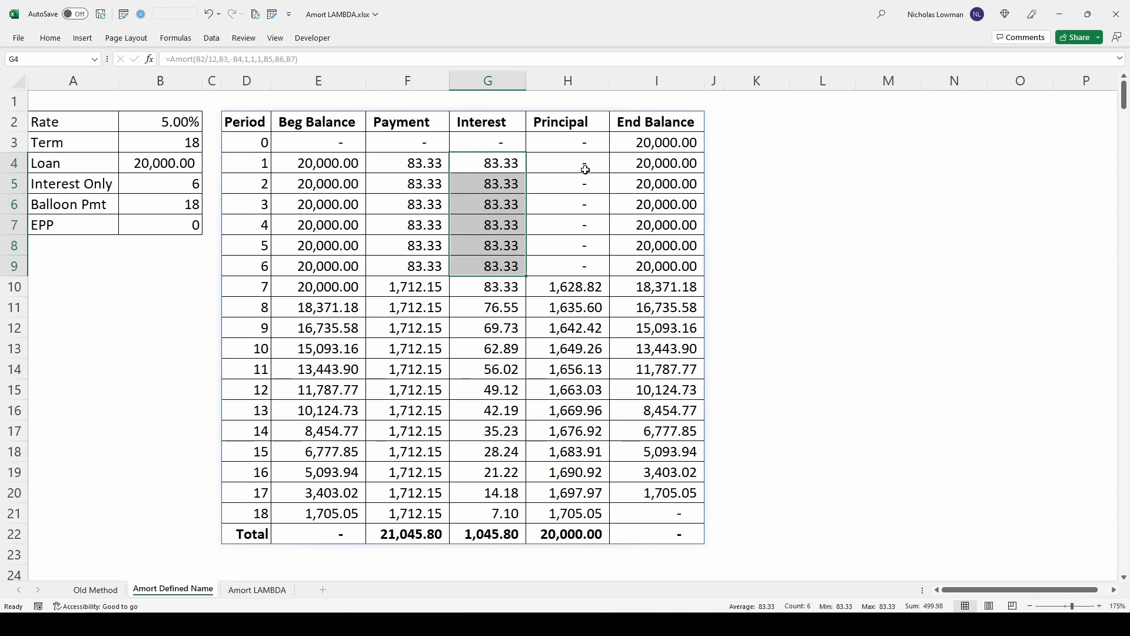
left_click_drag(563, 291, 579, 511)
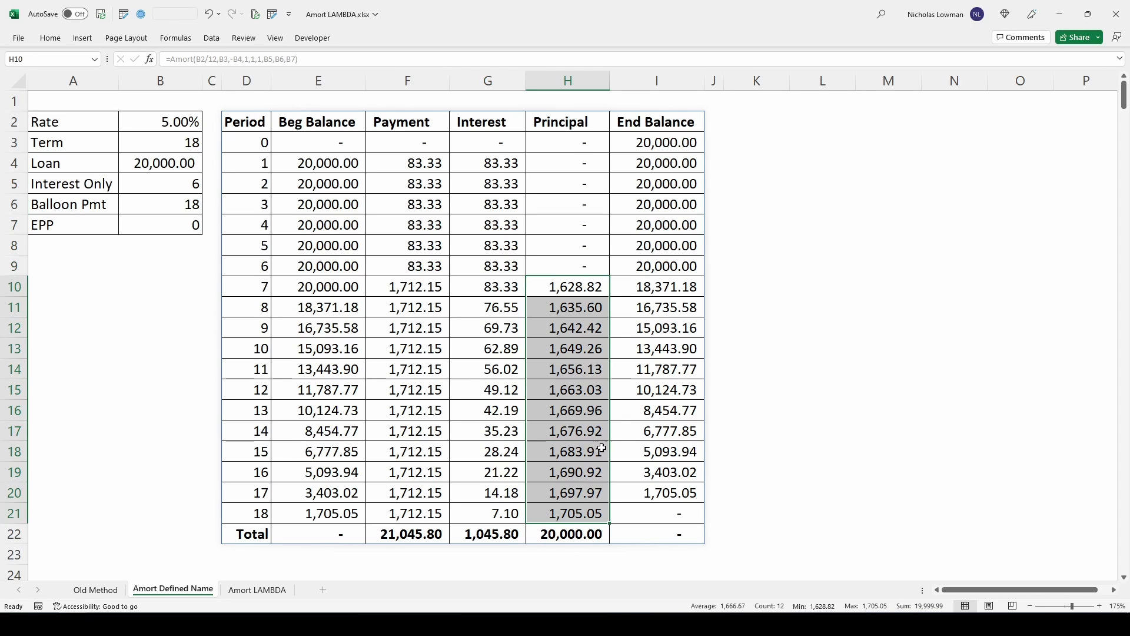
left_click_drag(389, 290, 421, 518)
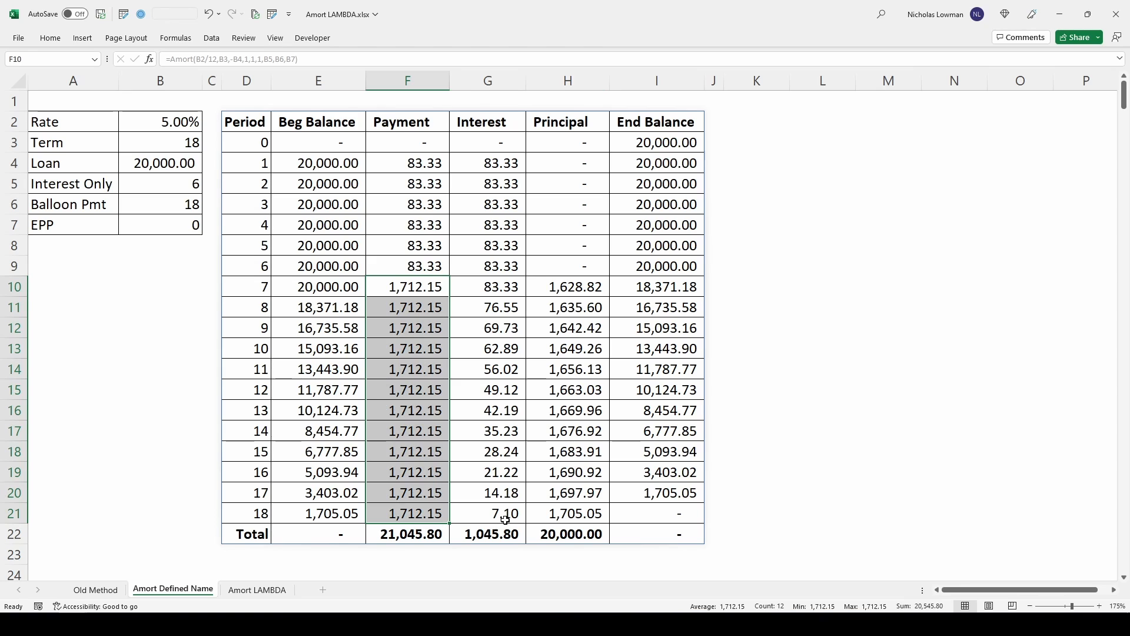
left_click(256, 510)
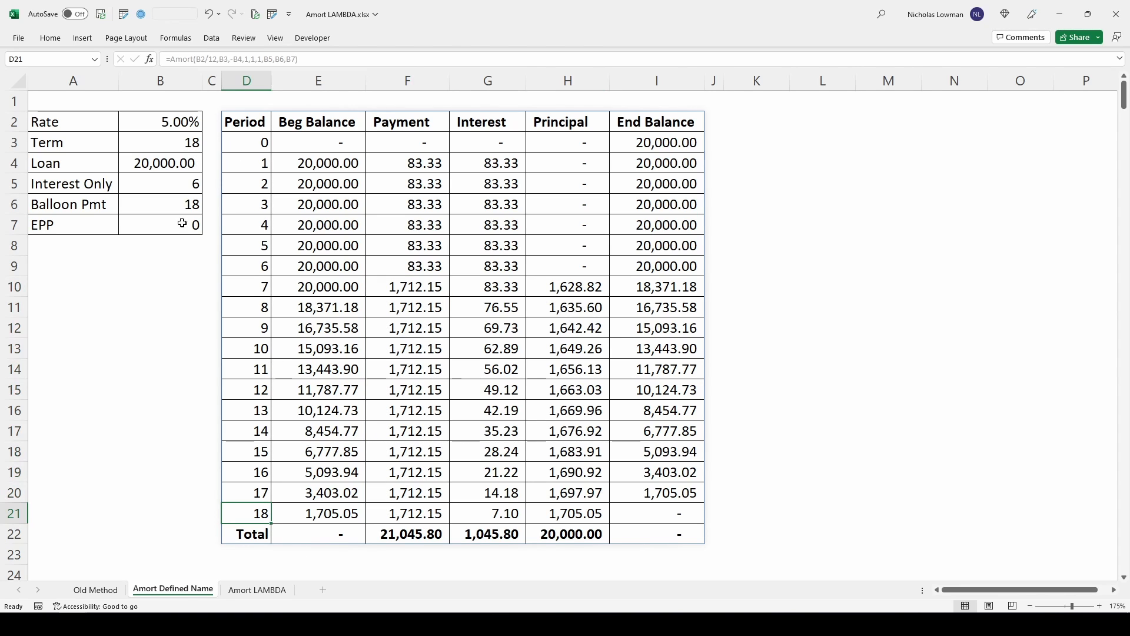
- Set the Balloon Pmt period in B6 to 12
left_click(178, 206)
type("12")
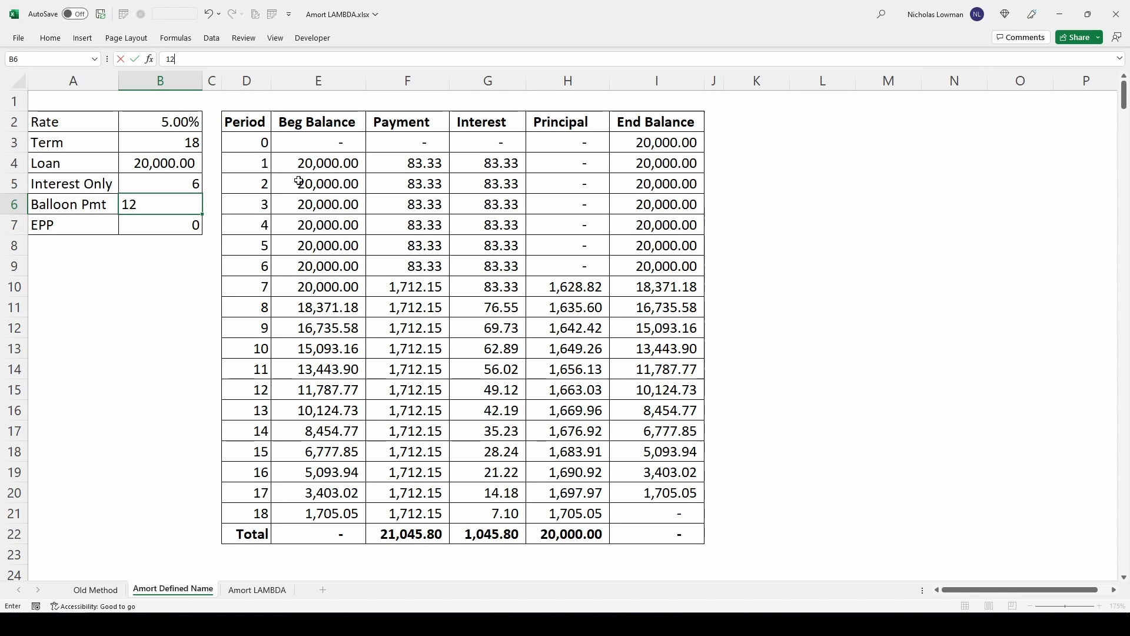
key("Return")
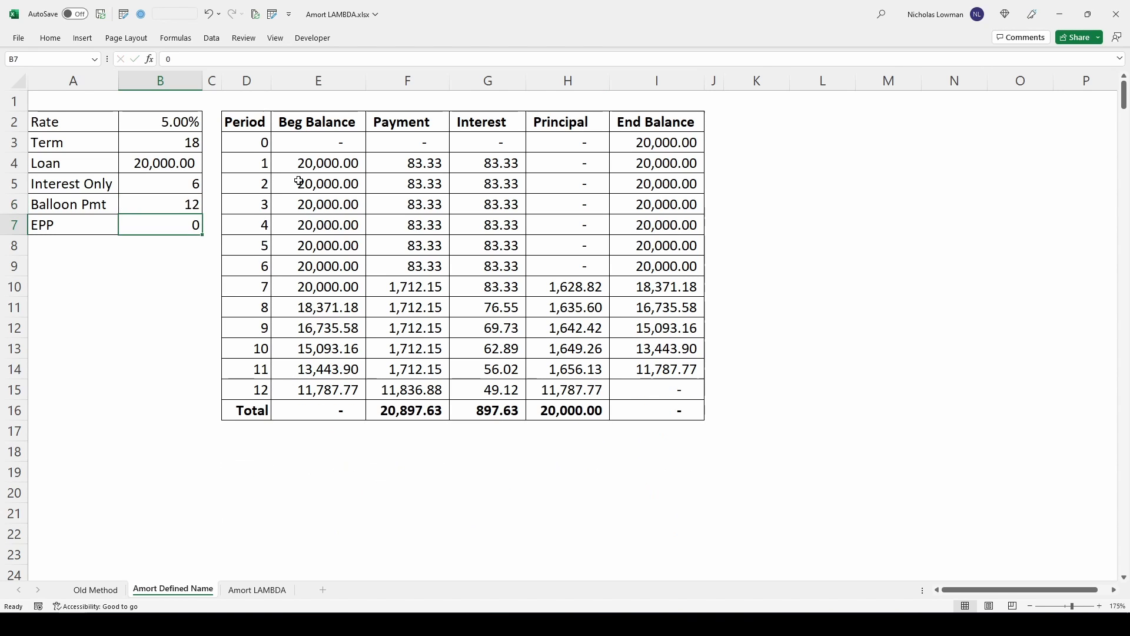
- Examine Principal for periods 1 to 6, the payments and principal from period 7, and the balloon payment in period 12
left_click_drag(540, 169, 569, 268)
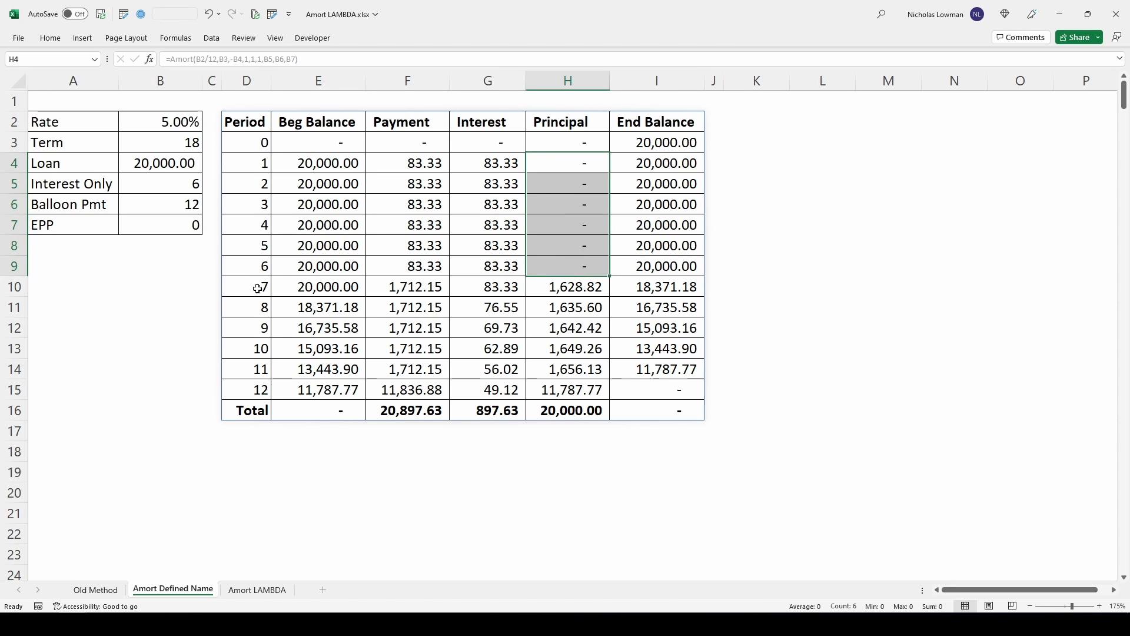
left_click(250, 389)
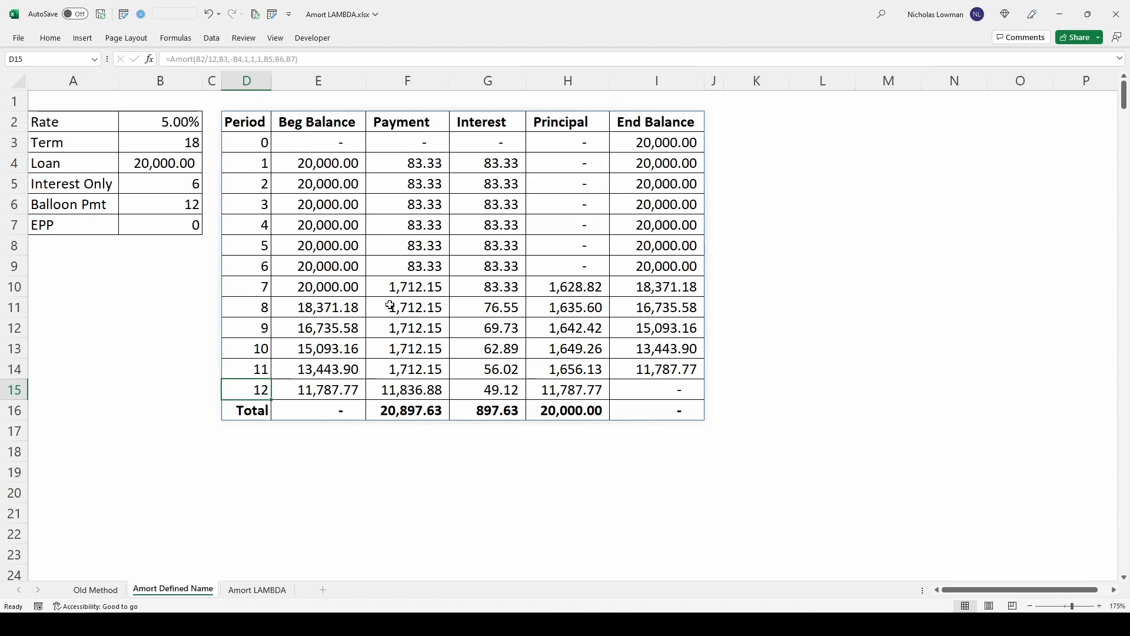
left_click(413, 390)
left_click_drag(420, 291, 428, 362)
left_click(422, 288)
left_click(564, 289)
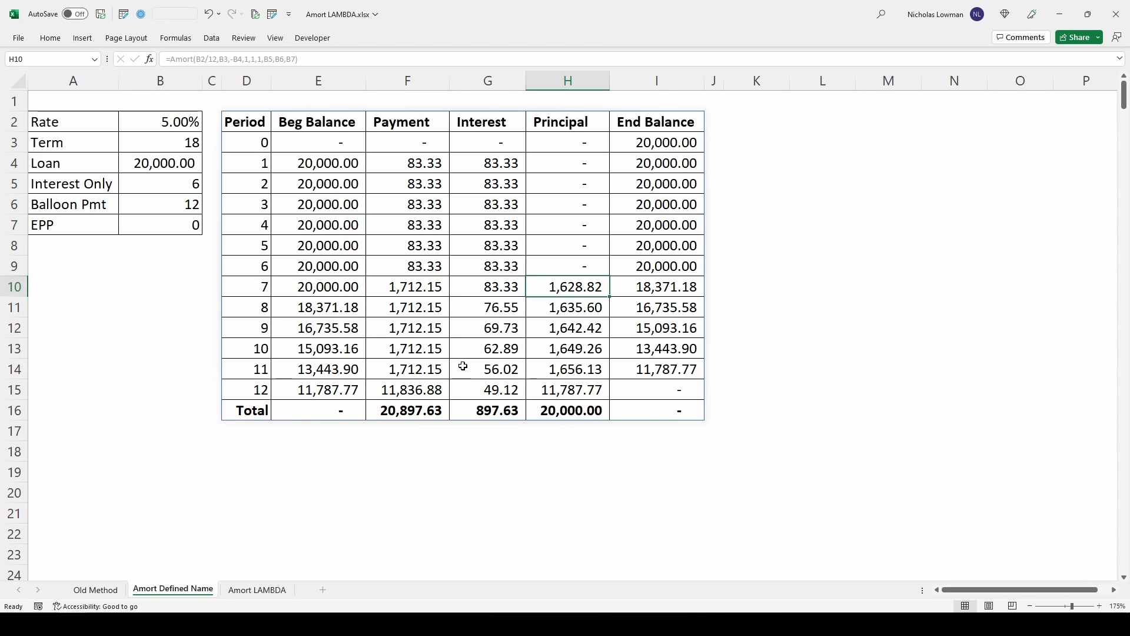
left_click(406, 391)
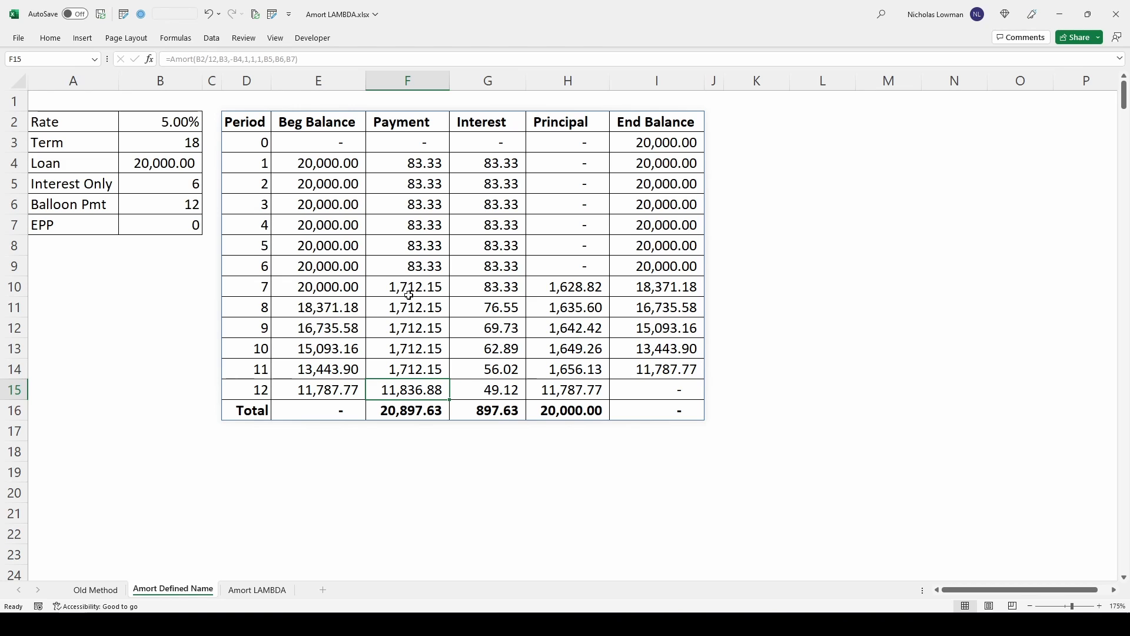
- Compare payments for periods 7 to 12 and 1 to 6, and trace period 11's End Balance to period 12's Principal and End Balance
left_click_drag(416, 291, 412, 382)
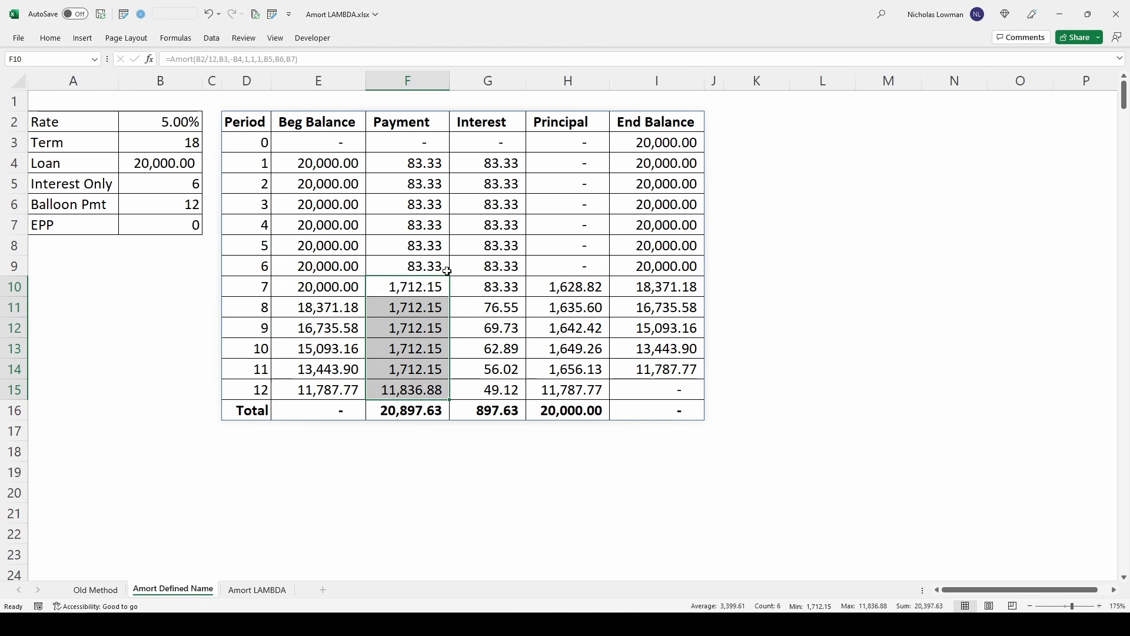
left_click_drag(423, 163, 411, 265)
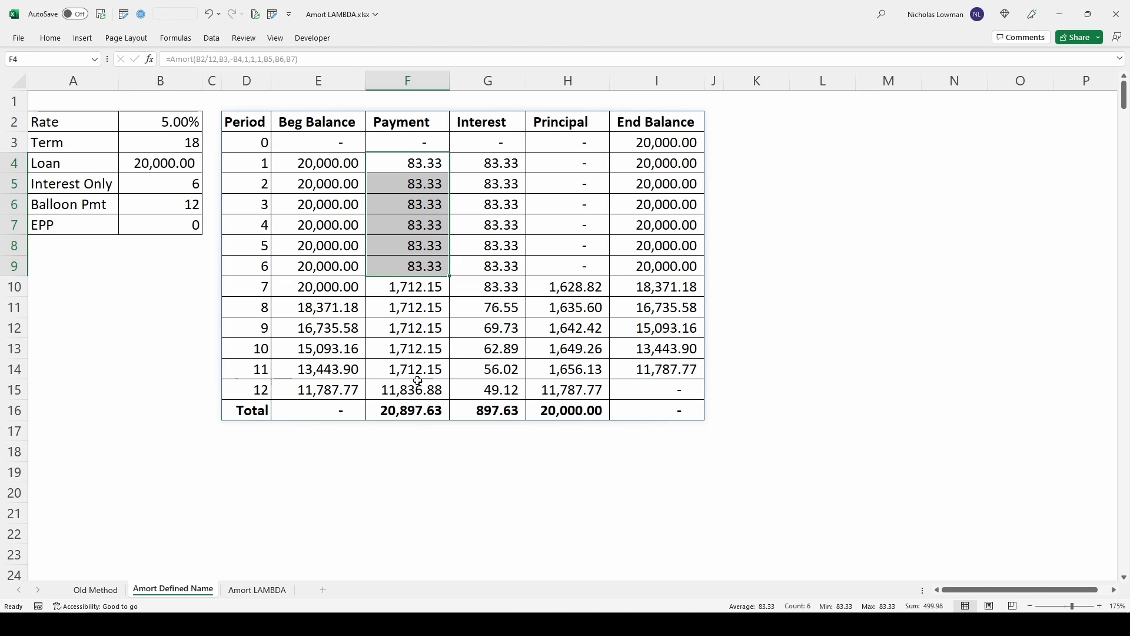
left_click(400, 388)
left_click(649, 370)
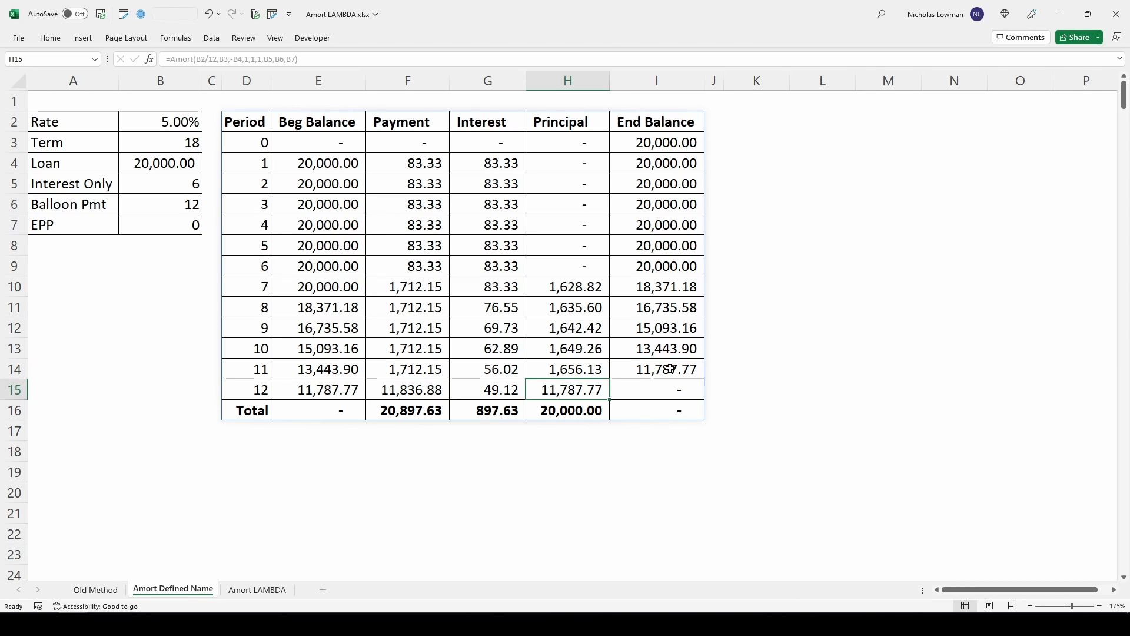
left_click(570, 391)
left_click(692, 393)
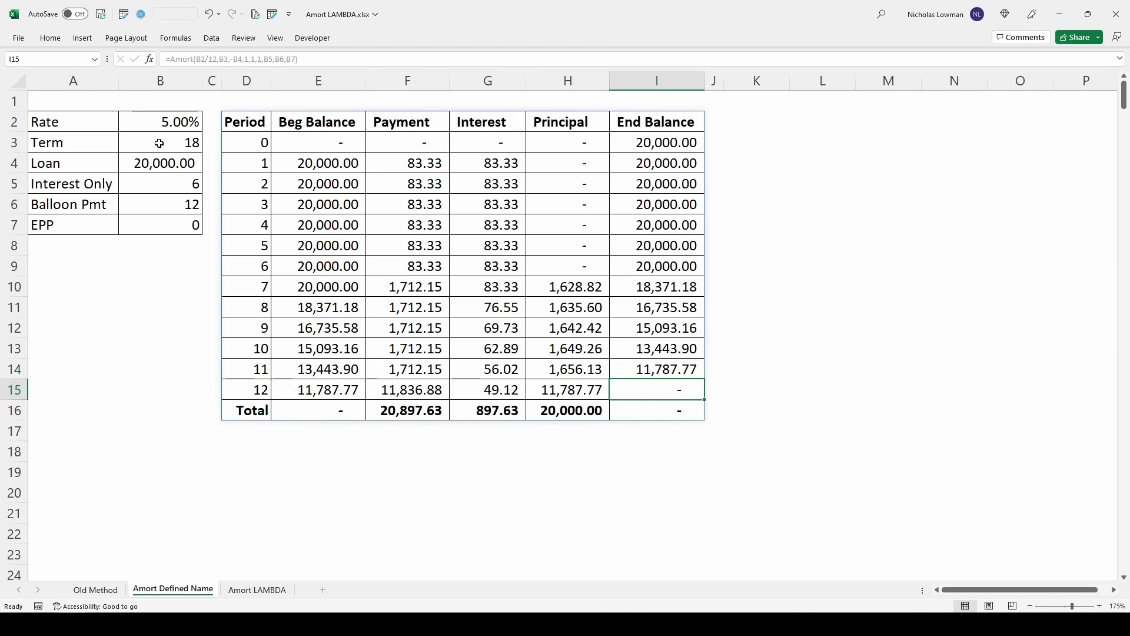
- Clear the headers argument of the Amort formula in D2
left_click(162, 182)
left_click(259, 120)
left_click(246, 57)
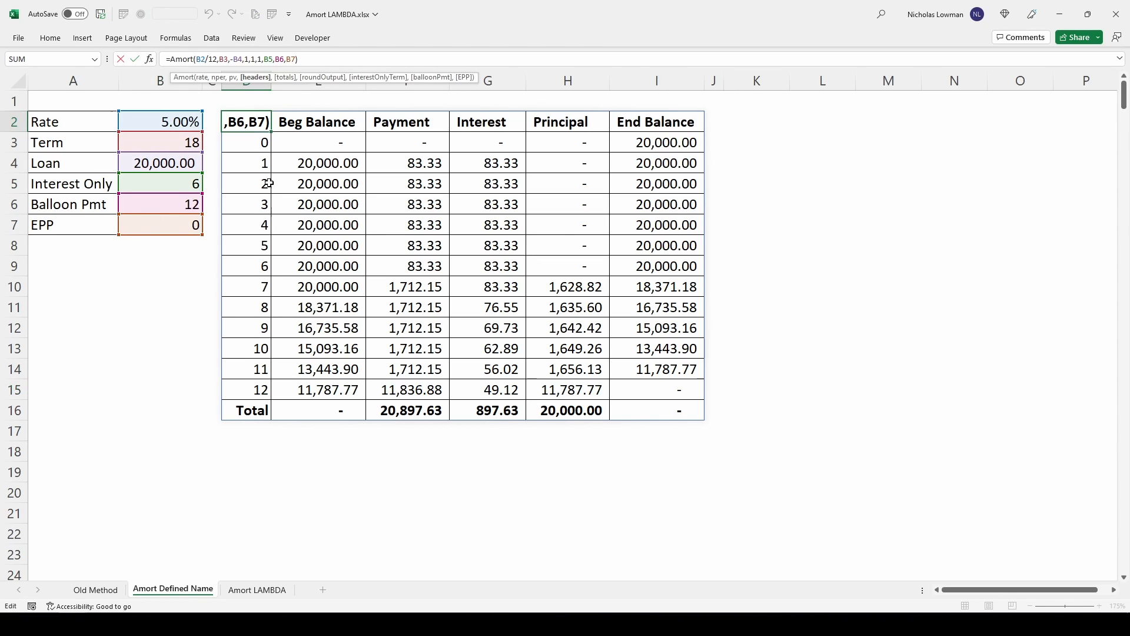
key("BackSpace")
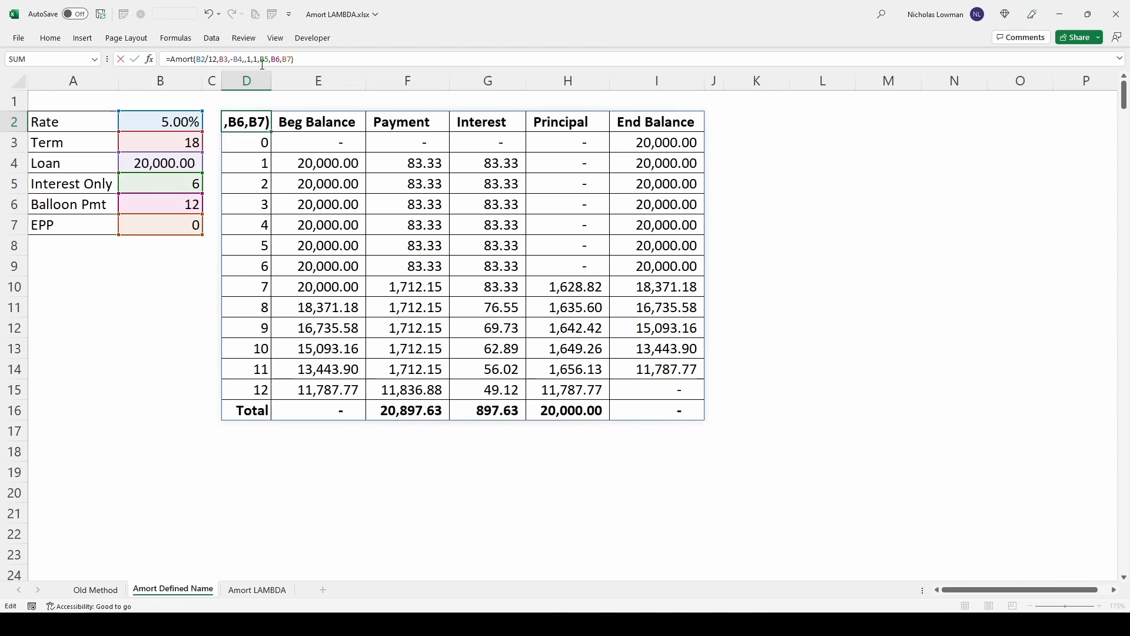
key("Return")
- Clear the totals and roundOutput arguments of the Amort formula in D2
left_click(255, 63)
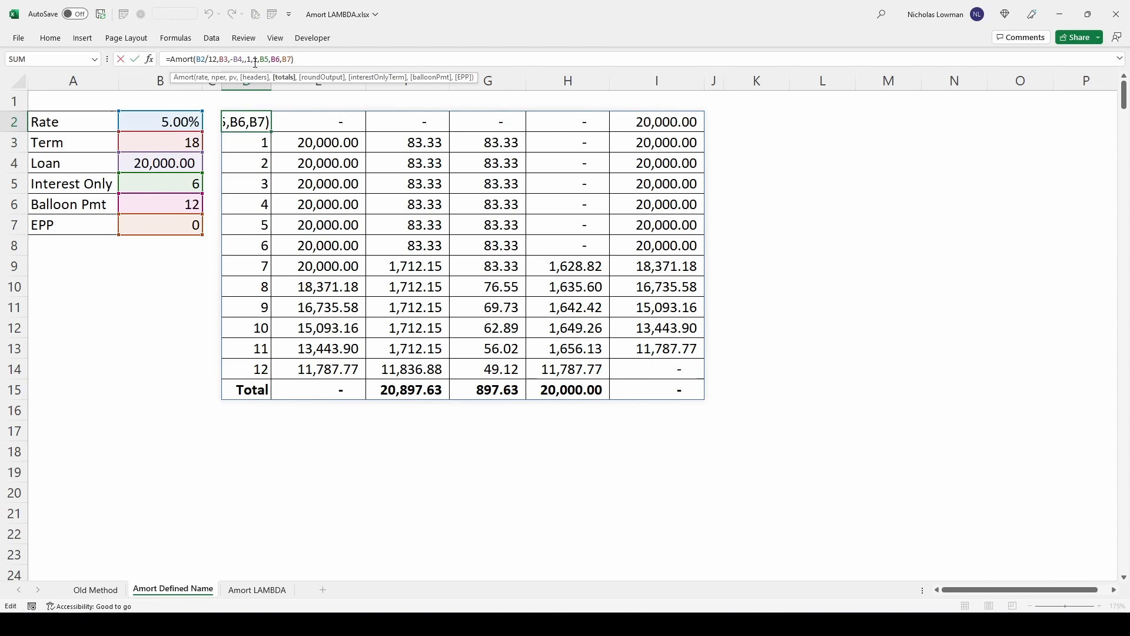
key("BackSpace")
key("Return")
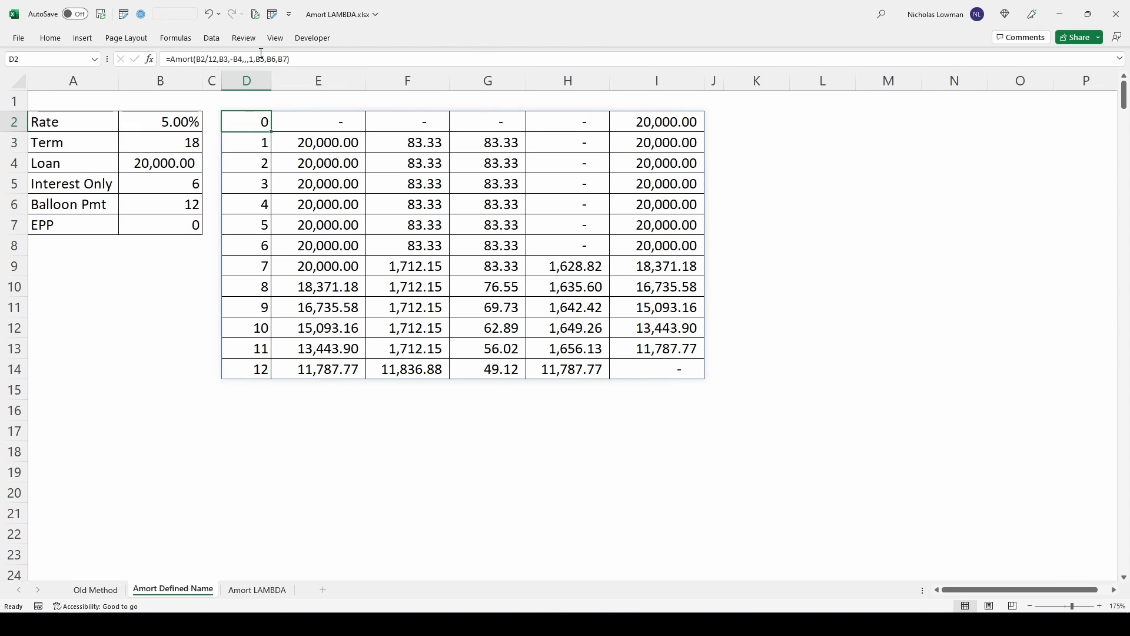
left_click(258, 61)
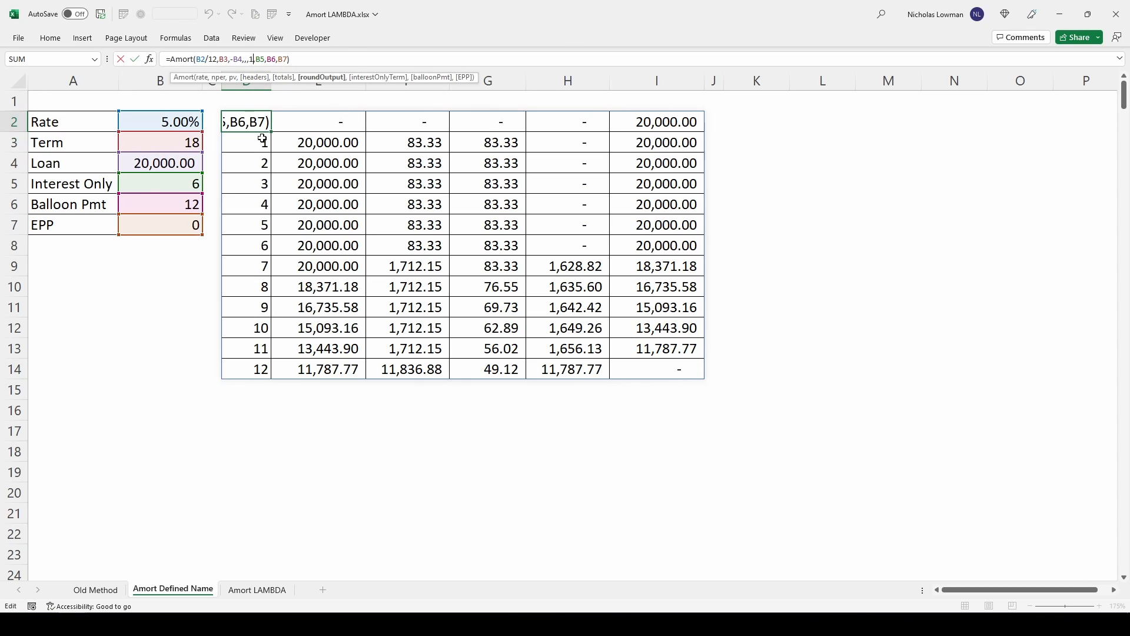
key("BackSpace")
key("Return")
- Try to show more decimal places in the balance, payment, interest and principal values in E2:I14
left_click_drag(260, 126, 677, 365)
left_click_drag(342, 128, 641, 362)
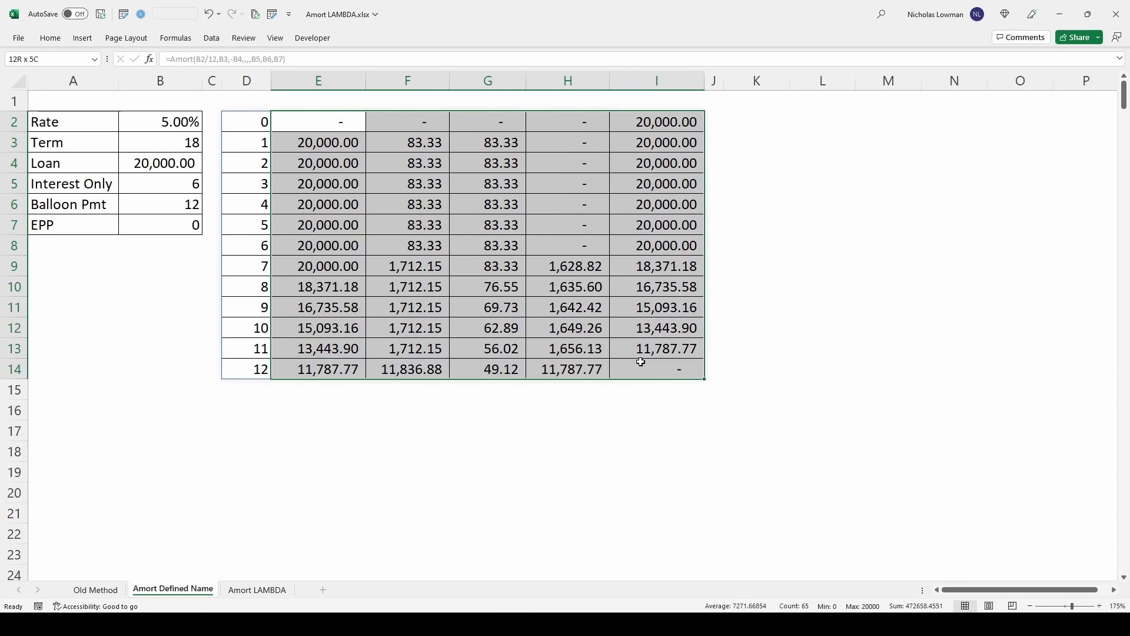
key("alt+h")
key("0")
key("alt+h")
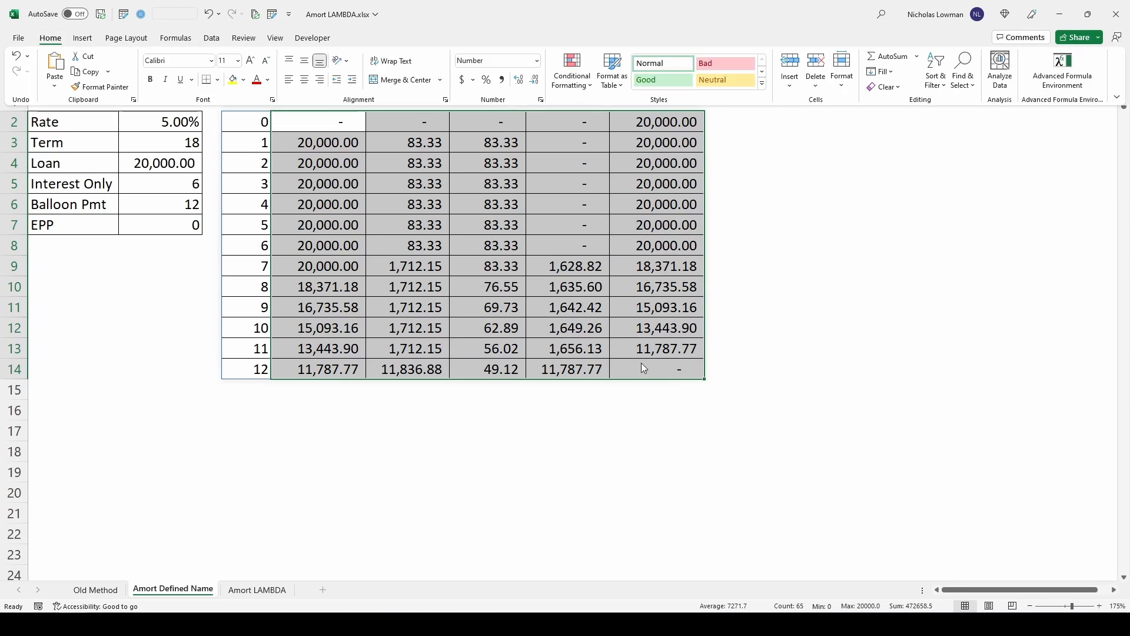
key("0")
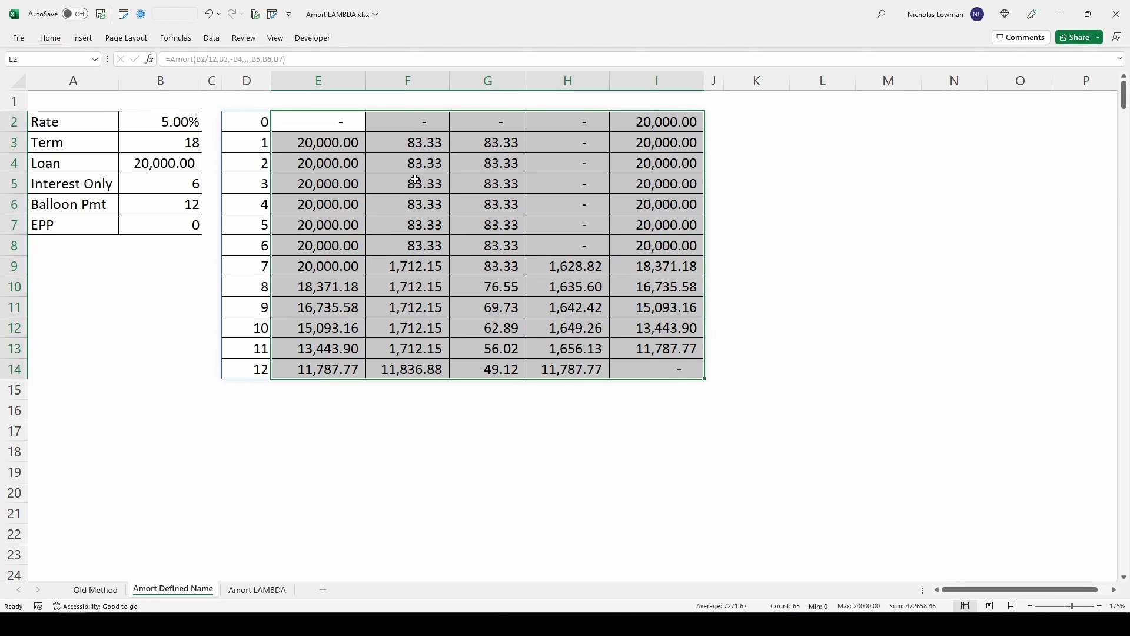
key("alt+h")
key("0")
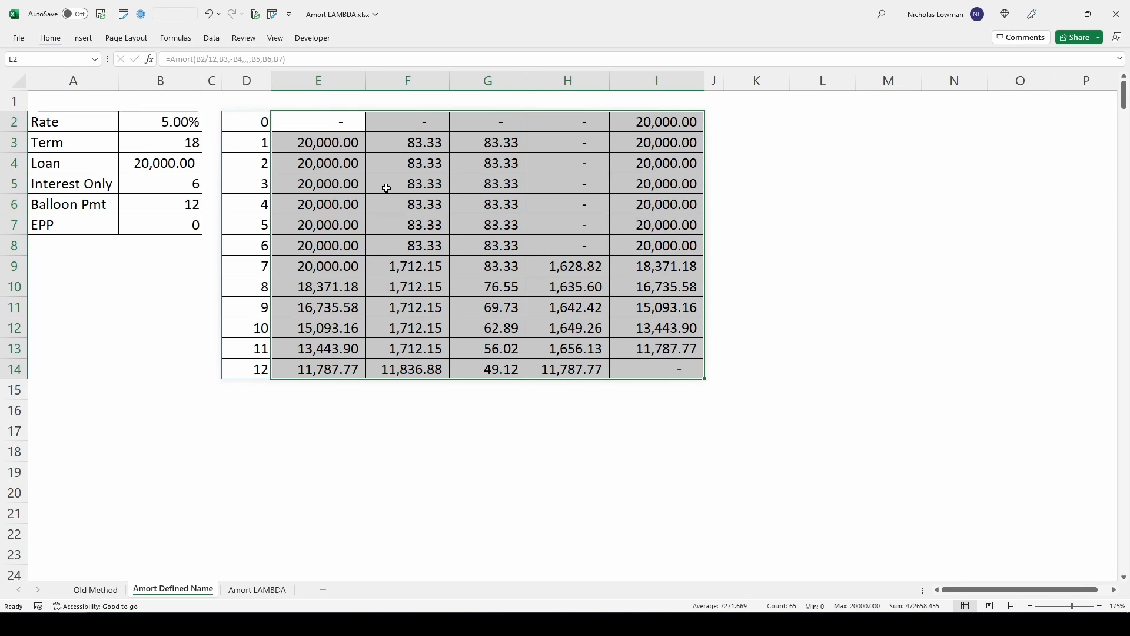
- Apply the General number format to E2:I14 and inspect the unrounded Payment and Interest values
left_click(50, 37)
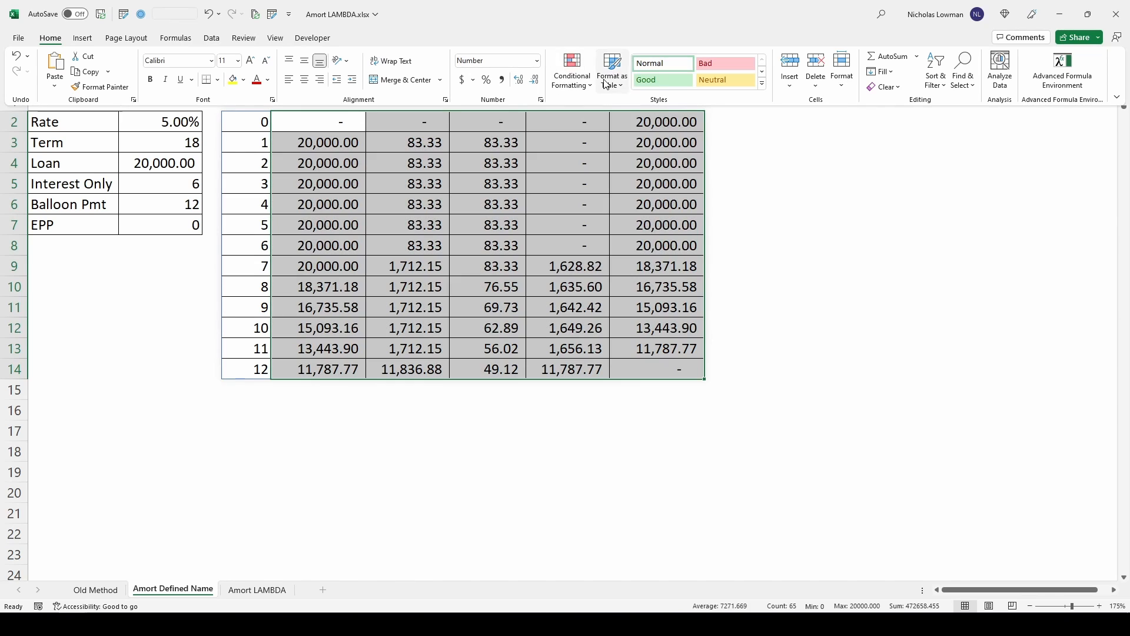
left_click(581, 84)
left_click(557, 89)
type("eaf")
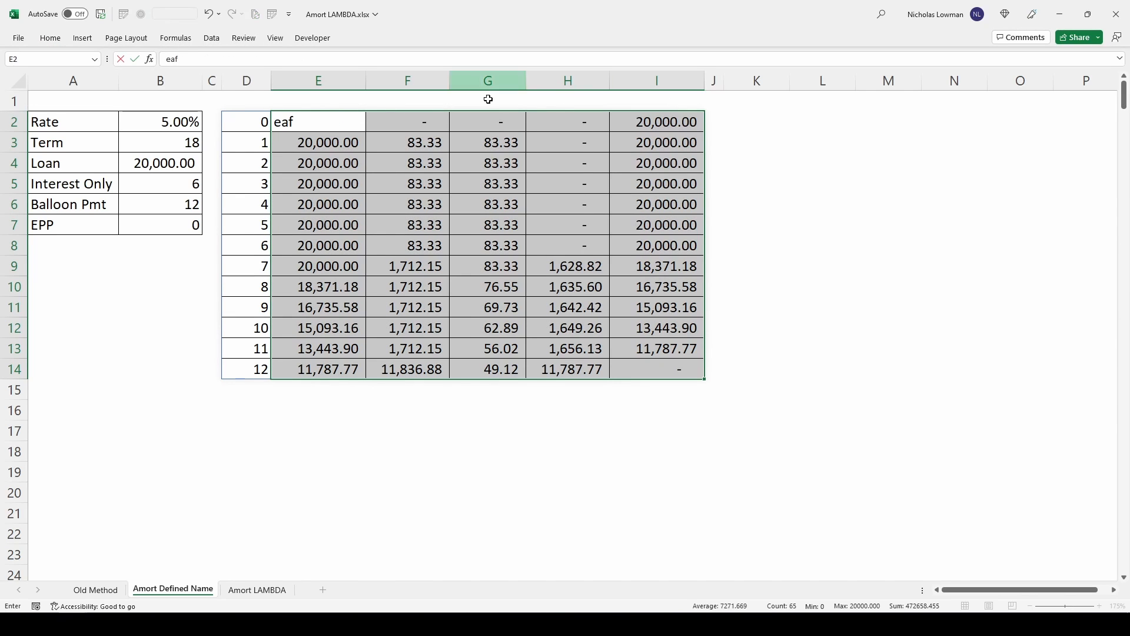
key("Escape")
key("ctrl+shift+grave")
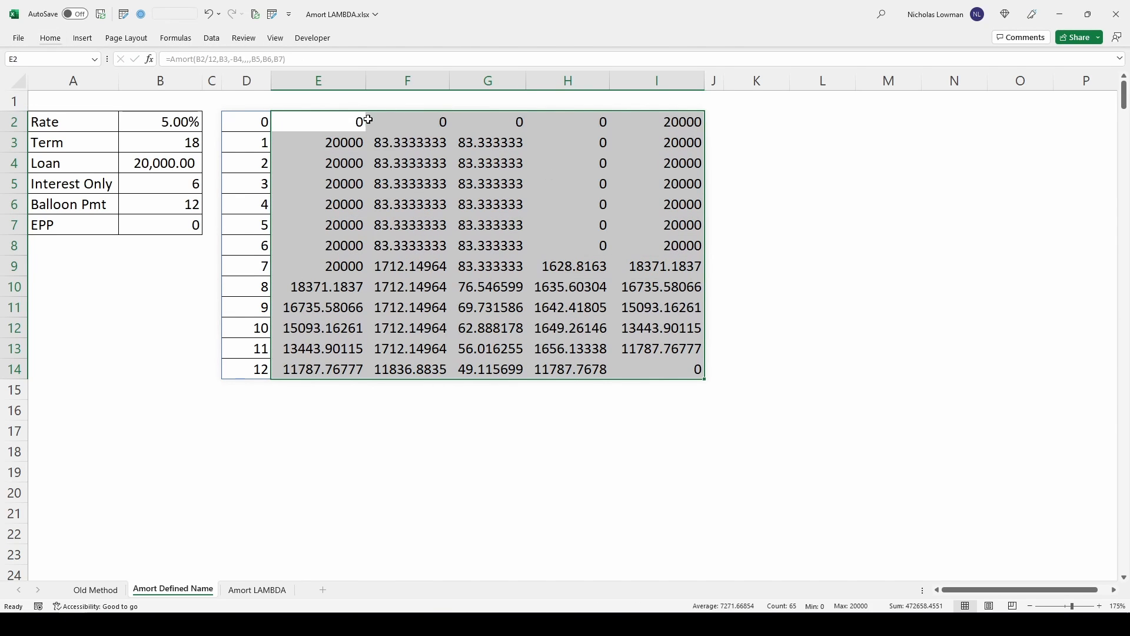
left_click(420, 147)
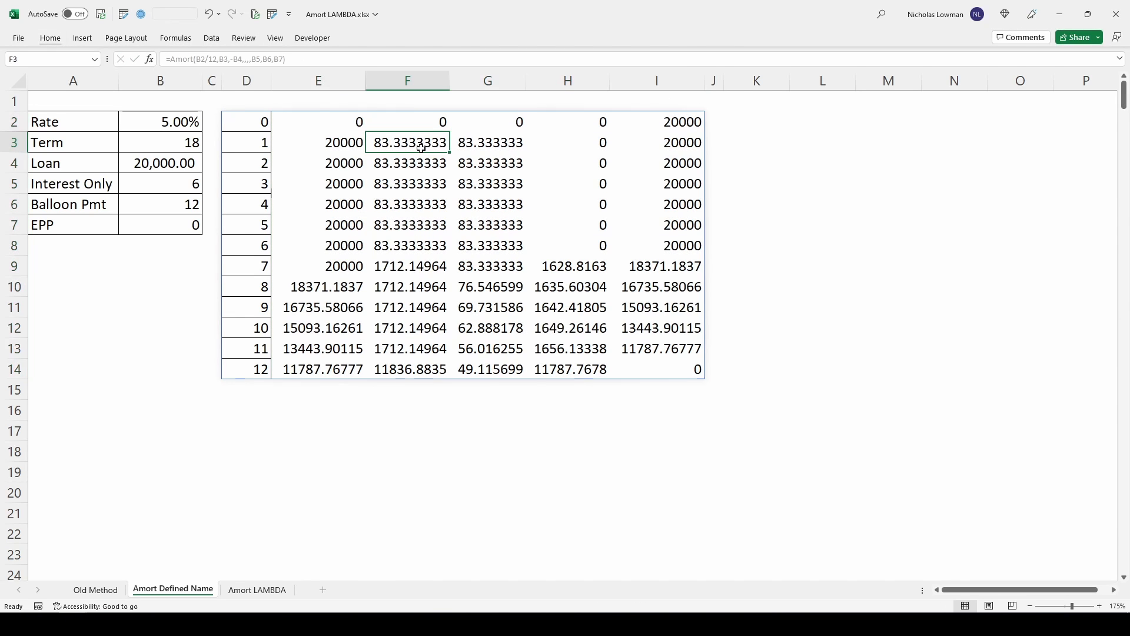
left_click(465, 323)
left_click(488, 308)
left_click(507, 233)
left_click(502, 145)
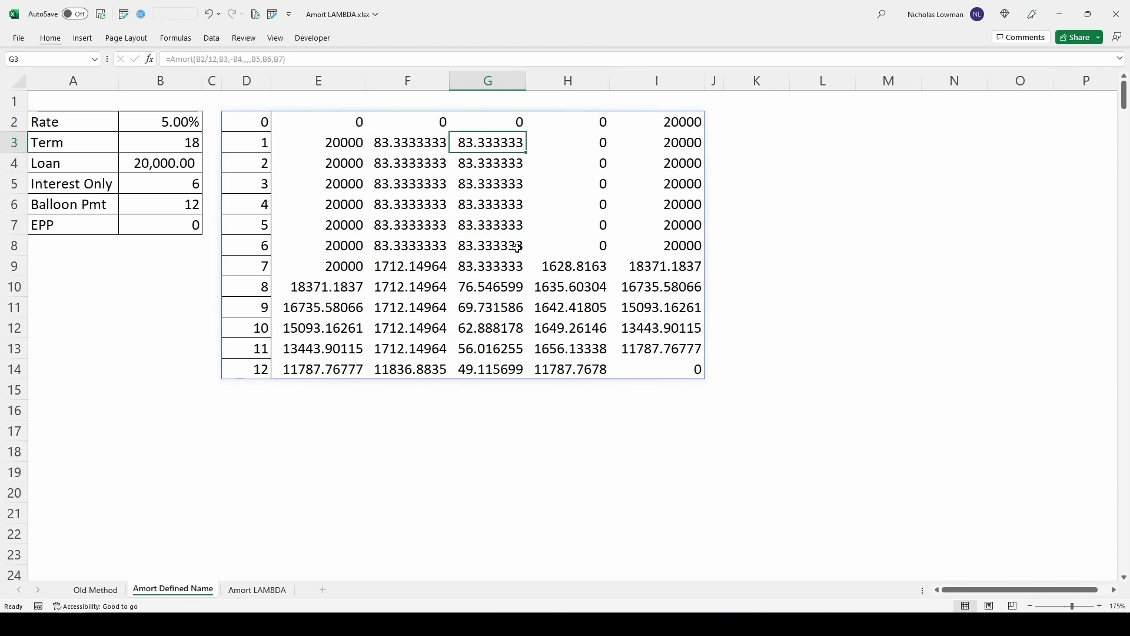
- Try the Amort formula in D2 with roundOutput set to 1, and undo both that edit and the General number format
left_click(259, 128)
left_click(263, 59)
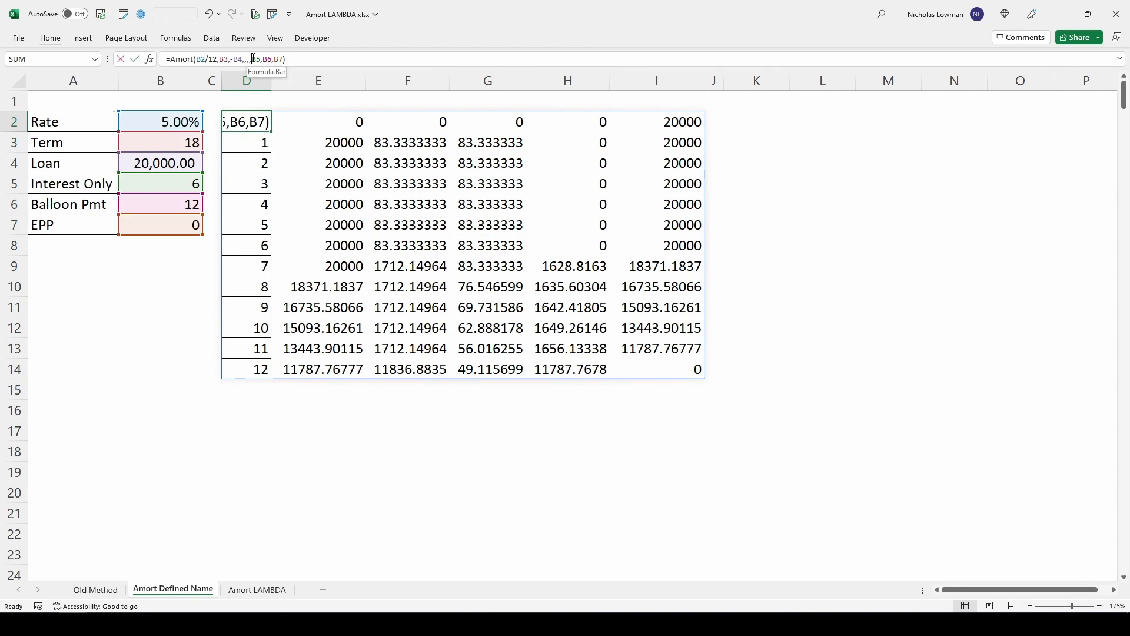
type("1,")
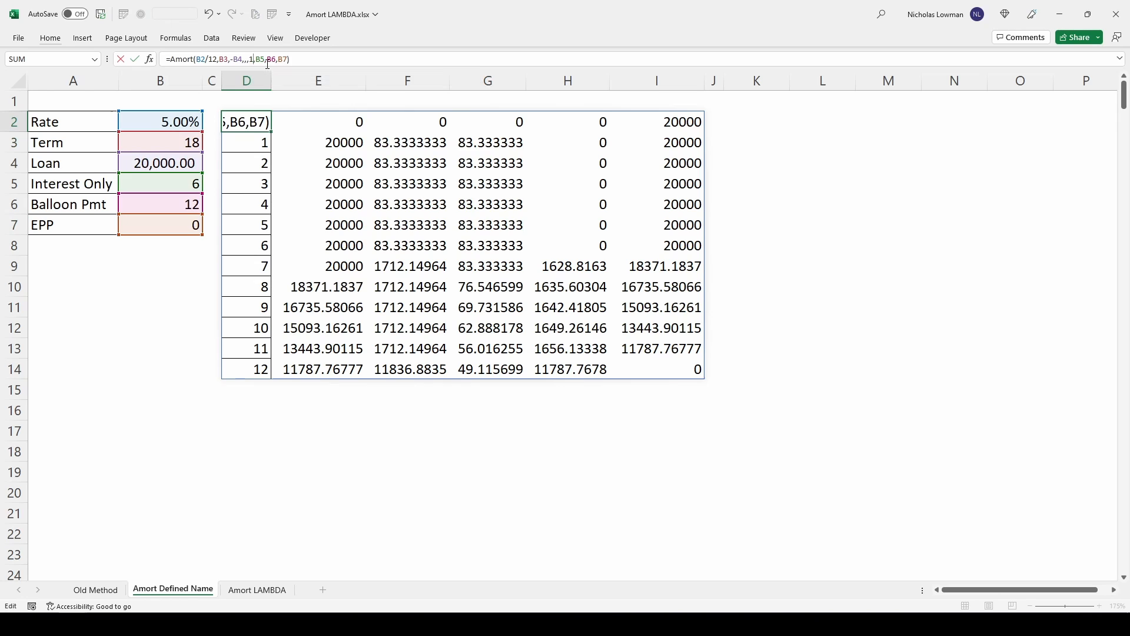
key("Return")
left_click(427, 146)
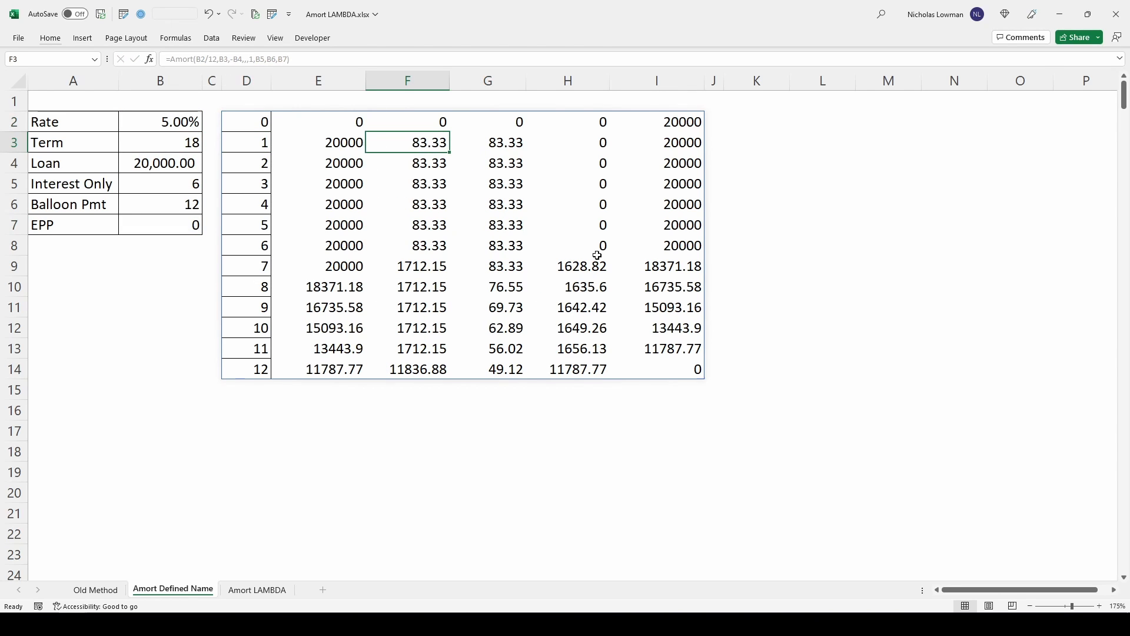
key("ctrl+z")
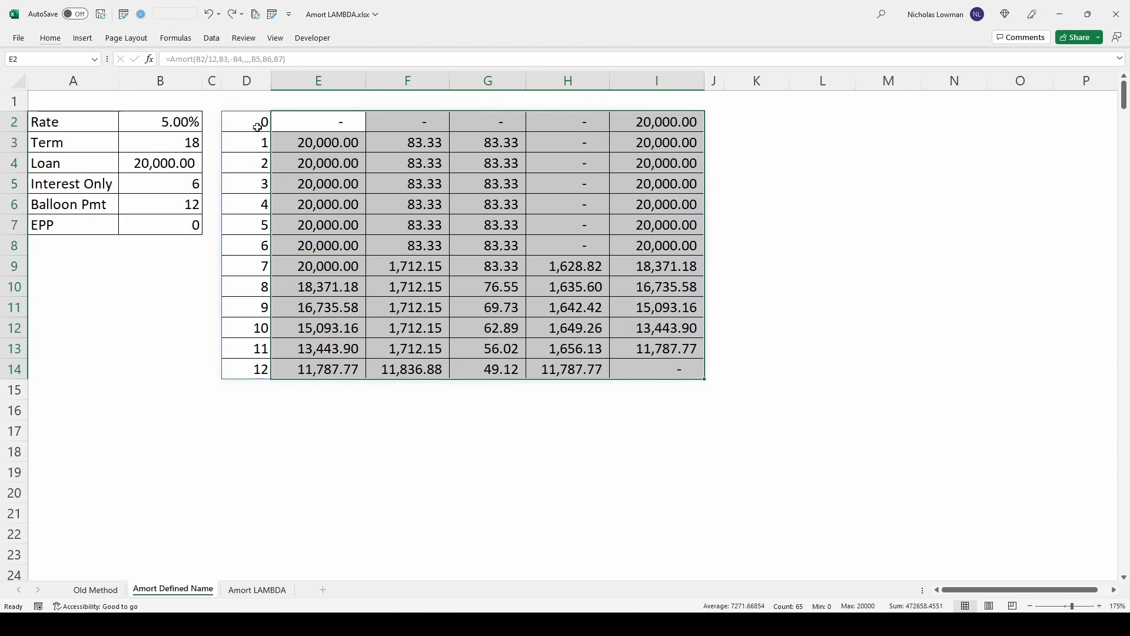
- Set the headers, totals and roundOutput arguments of the Amort formula in D2 to 1
left_click(257, 128)
left_click(248, 59)
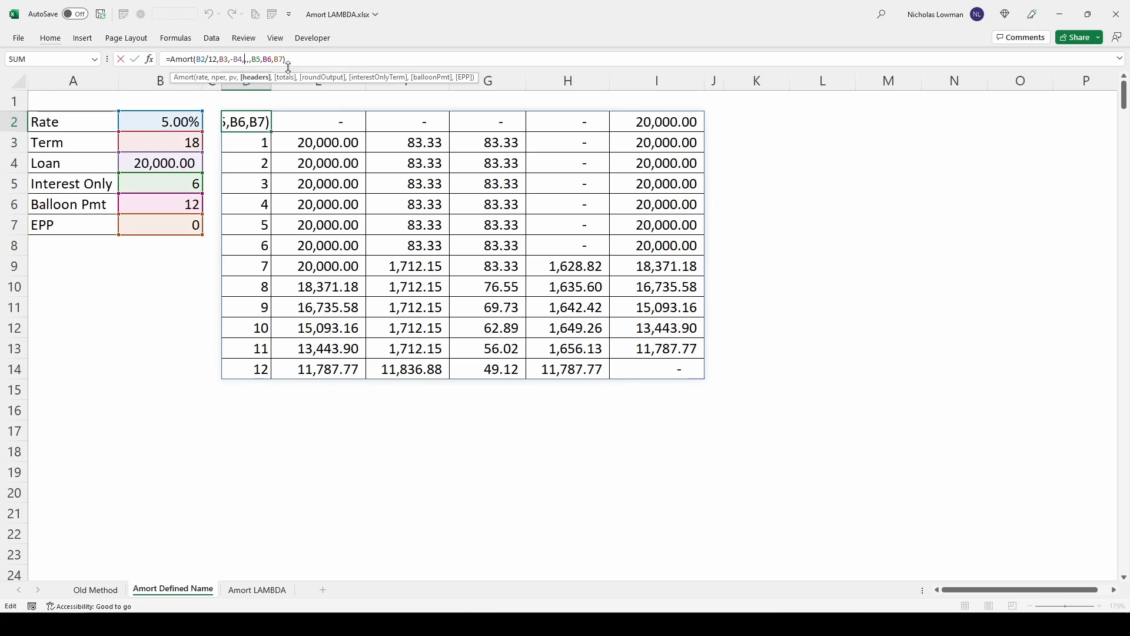
type("1")
key("Right")
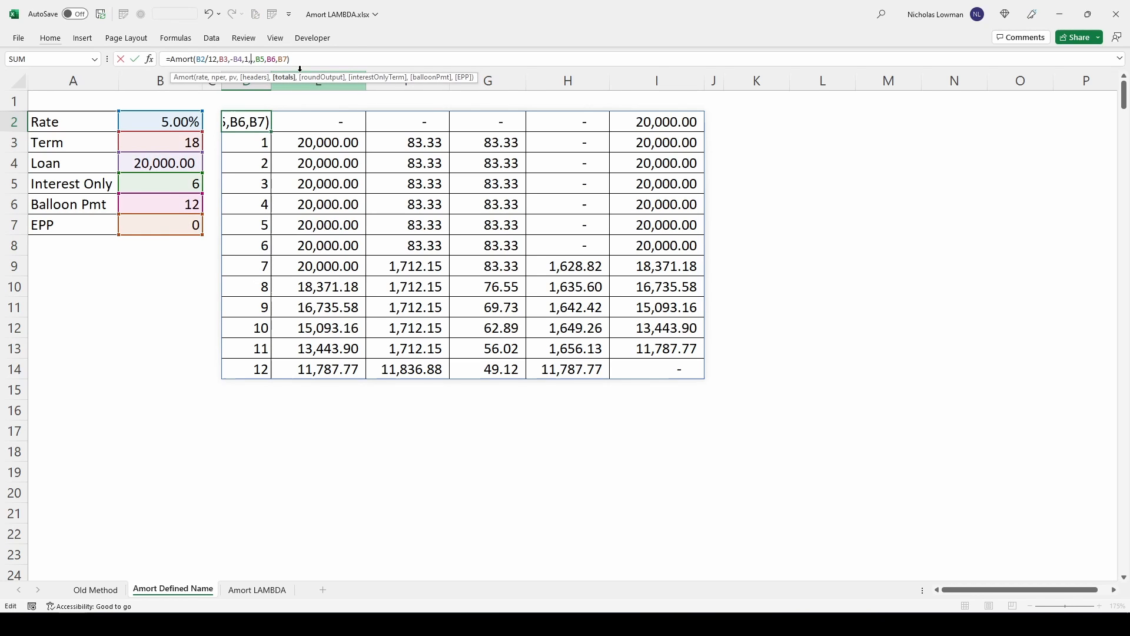
type("1")
key("Right")
type("1")
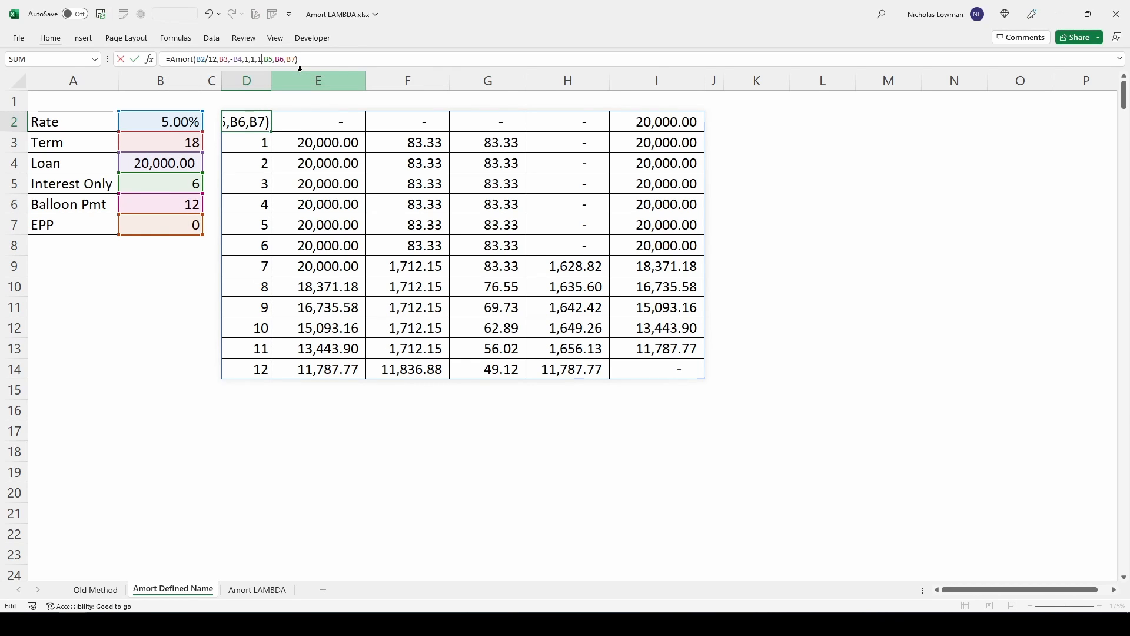
key("Return")
left_click(234, 118)
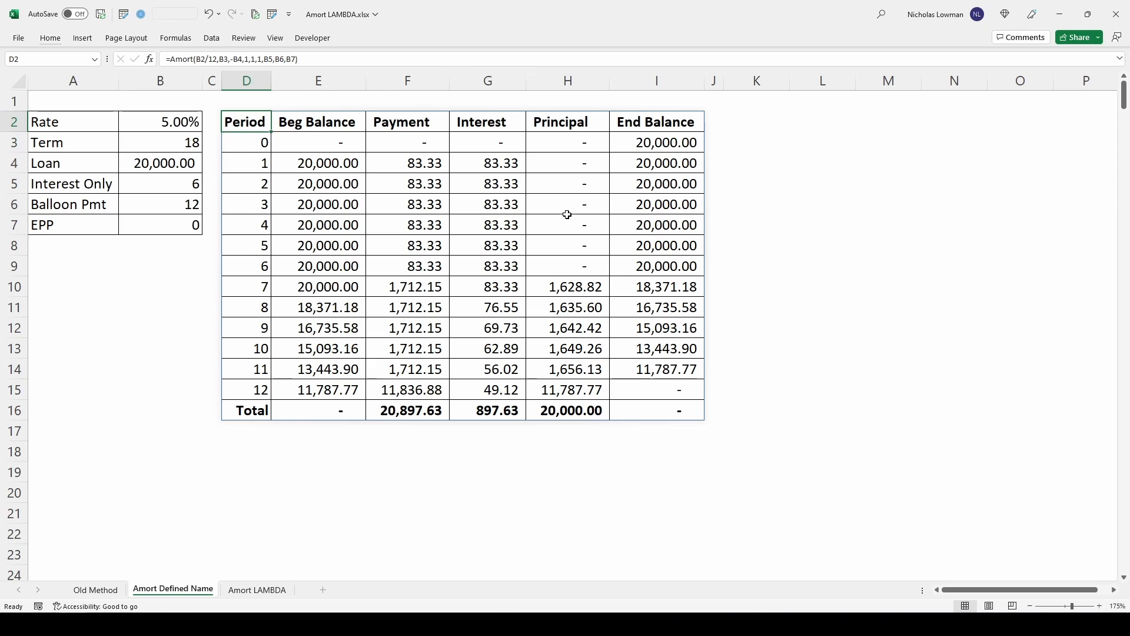